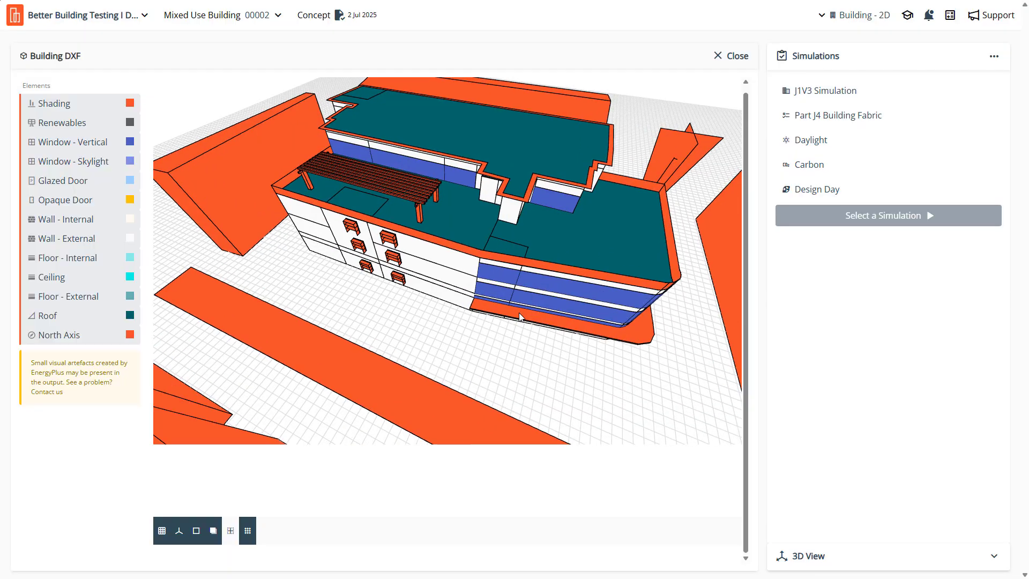
# - Inspect the mixed-use building's 3D DXF model from several sides, including its roofs, facades, windows and surrounding shading
pyautogui.scroll(-3, 520, 310)
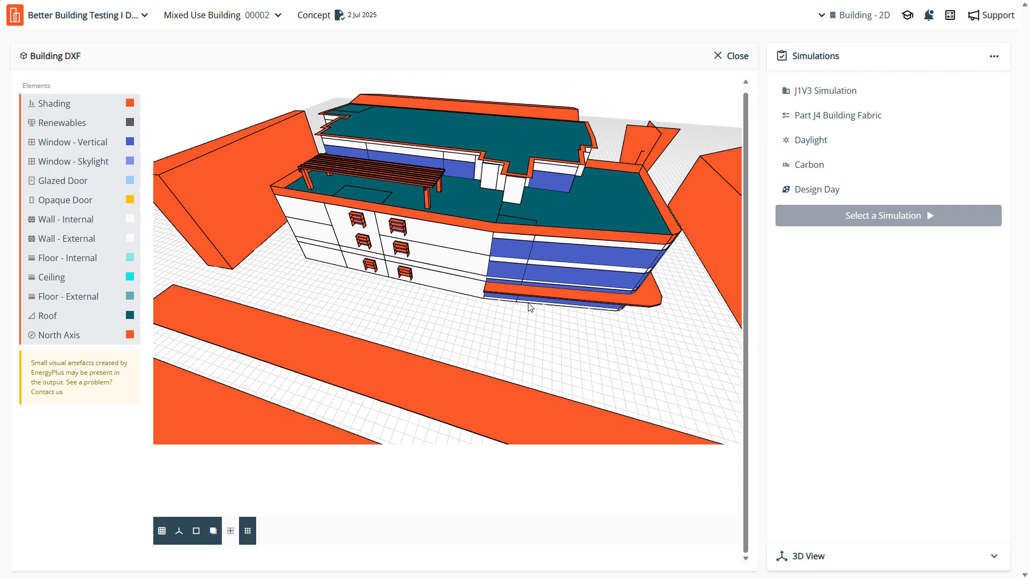
pyautogui.scroll(3, 524, 299)
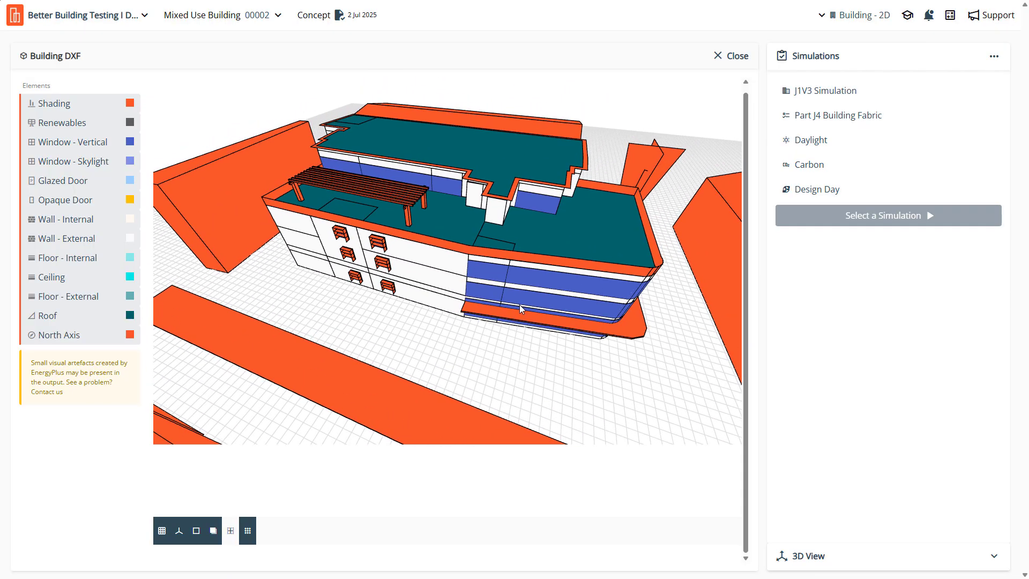
pyautogui.scroll(-5, 519, 305)
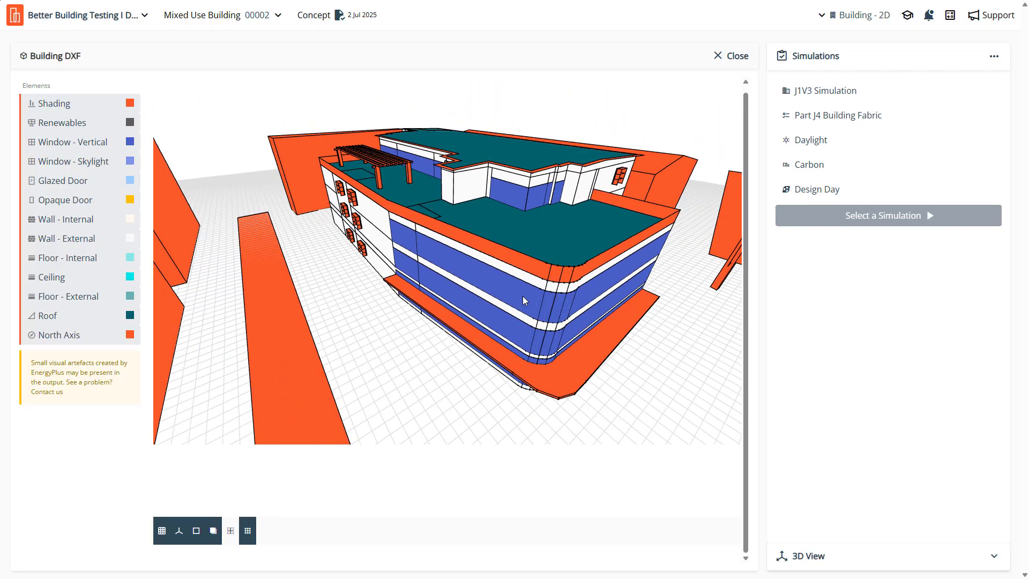
pyautogui.moveTo(487, 297); pyautogui.dragTo(452, 301)
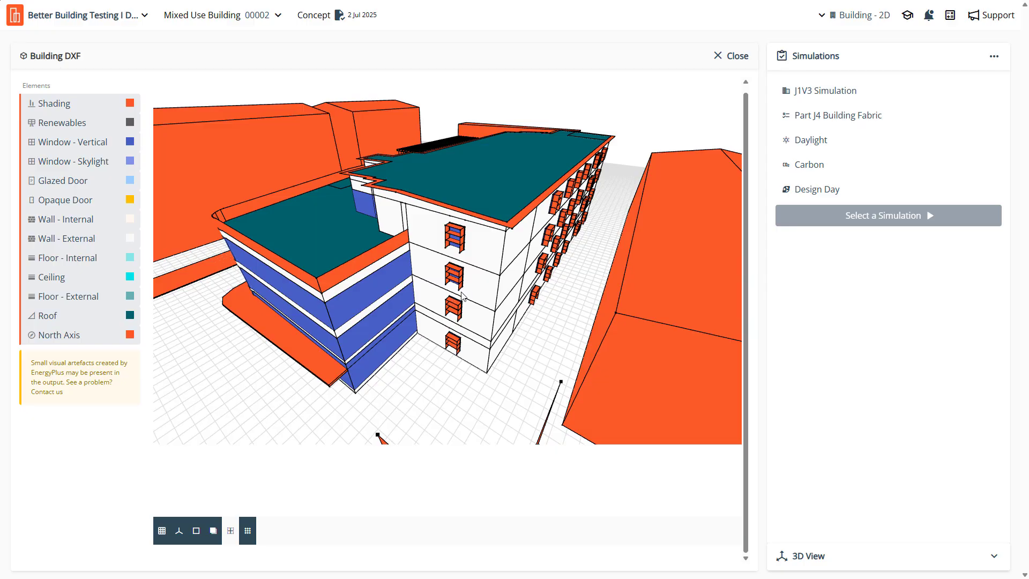
pyautogui.moveTo(452, 302); pyautogui.dragTo(514, 289)
pyautogui.scroll(3, 523, 291)
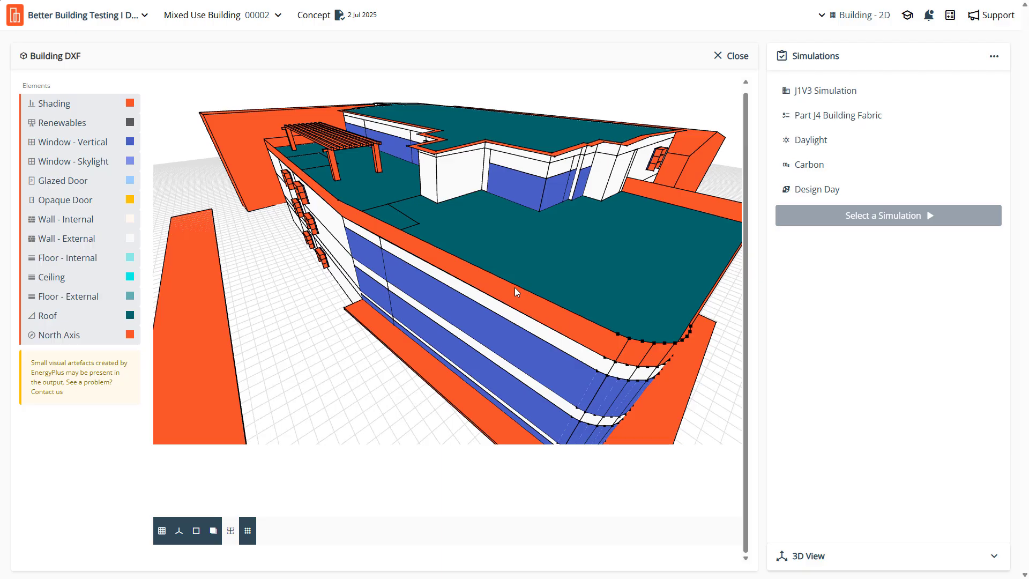
# - Look up Part J4 Building fabric in NCC 2022 Volume One and read its general thermal construction requirements
pyautogui.moveTo(843, 127)
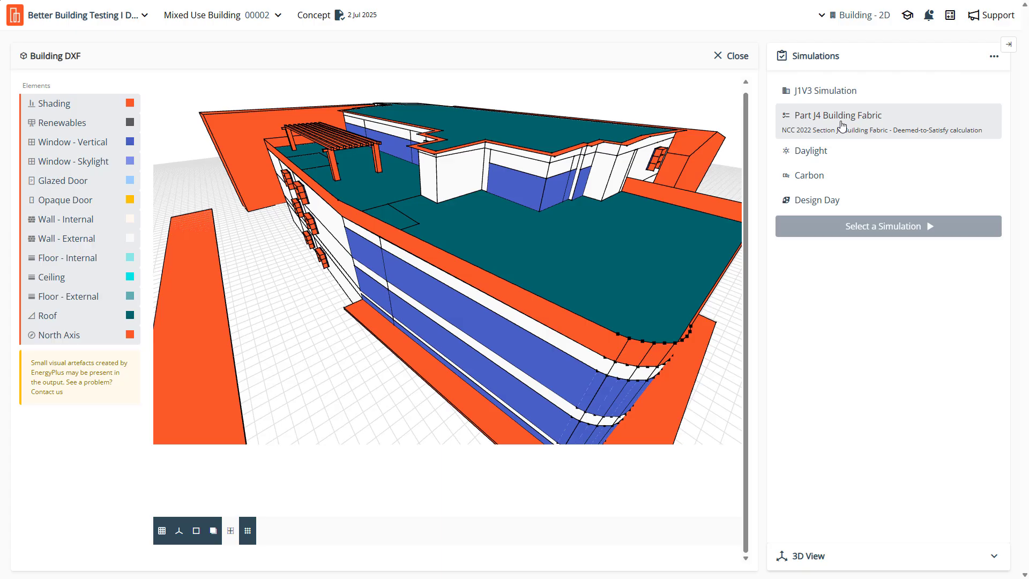
pyautogui.click(911, 123)
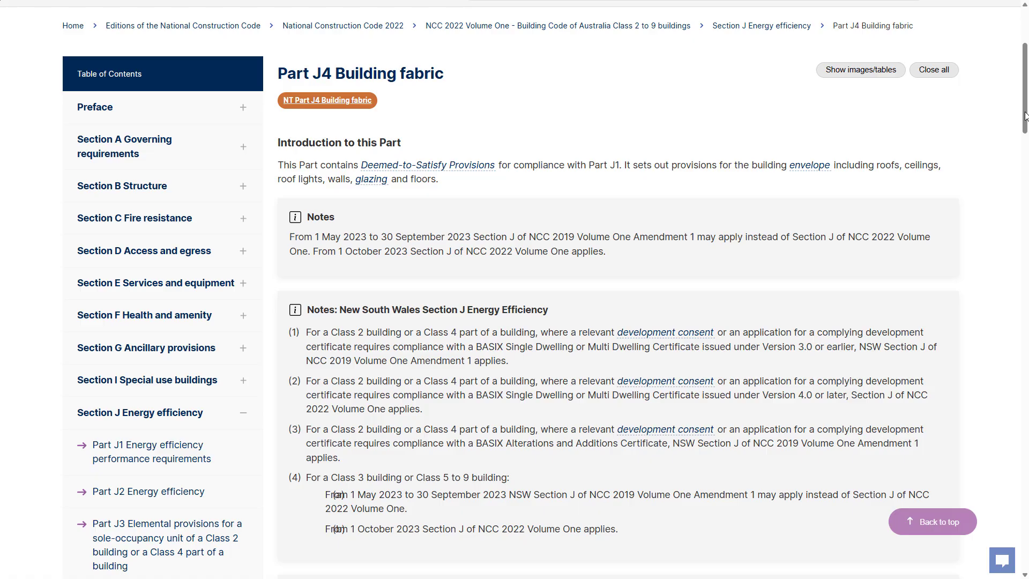
pyautogui.moveTo(1025, 113); pyautogui.dragTo(1027, 289)
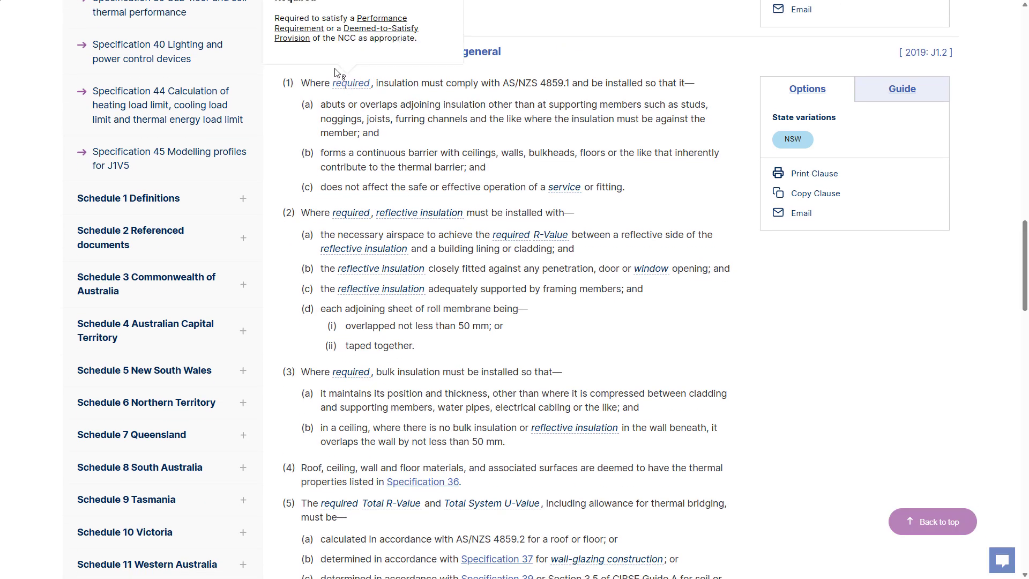
pyautogui.moveTo(1023, 276); pyautogui.dragTo(1025, 347)
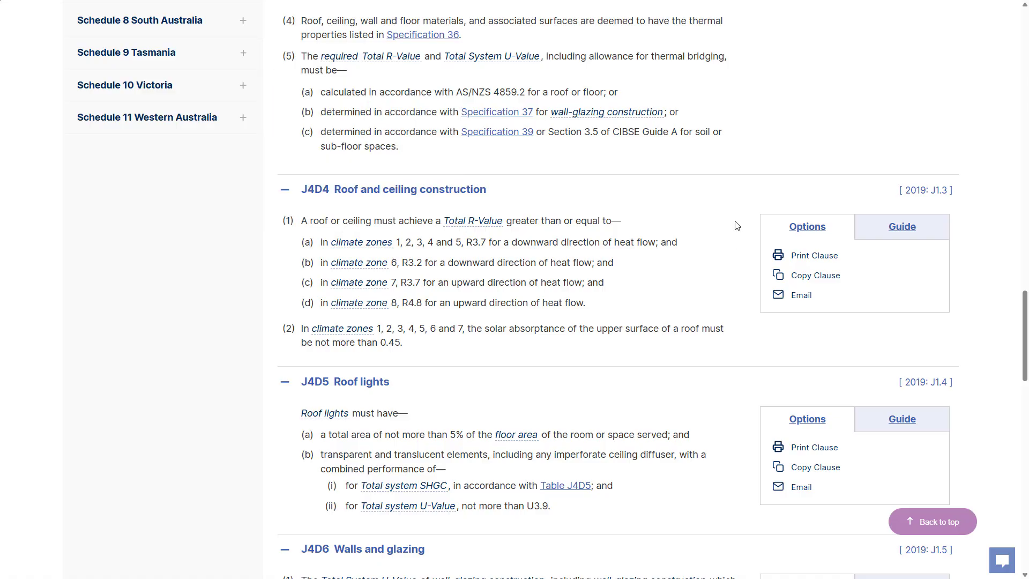
# - Read clauses J4D4 to J4D7 covering roof and ceiling construction, roof lights, walls and glazing, and floors
pyautogui.scroll(-1, 793, 188)
pyautogui.scroll(-15, 793, 192)
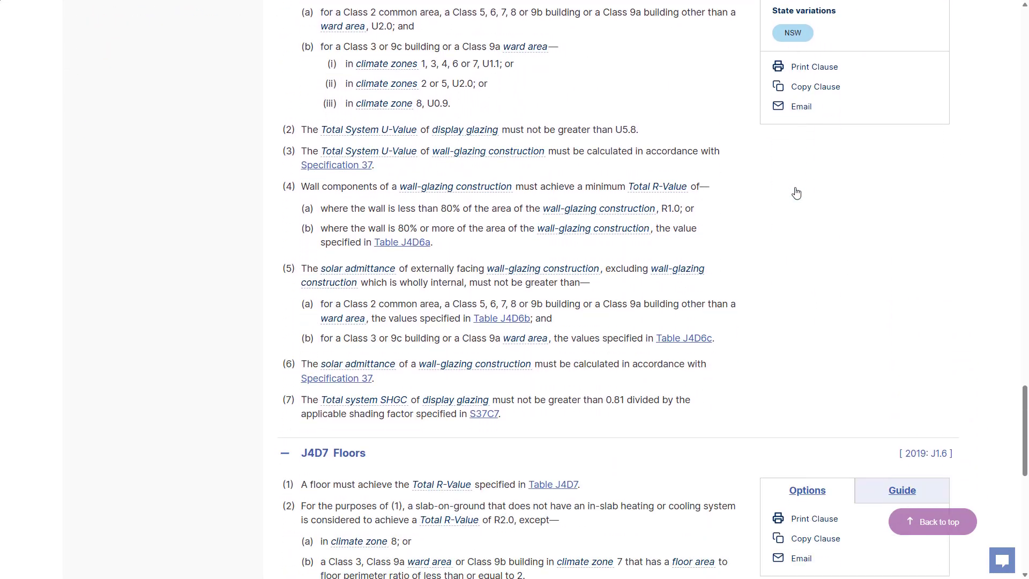
pyautogui.scroll(15, 797, 193)
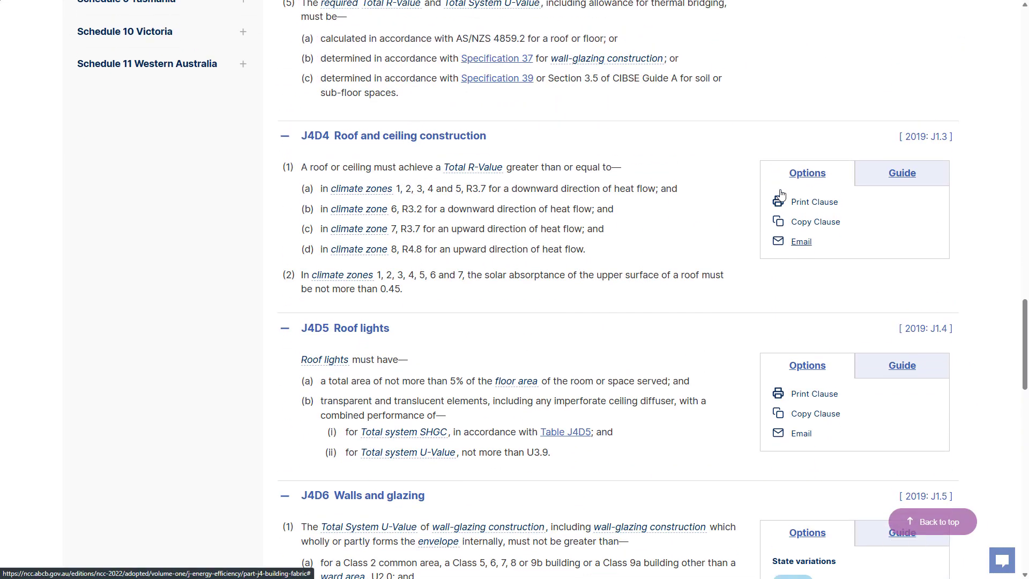
pyautogui.scroll(1, 762, 193)
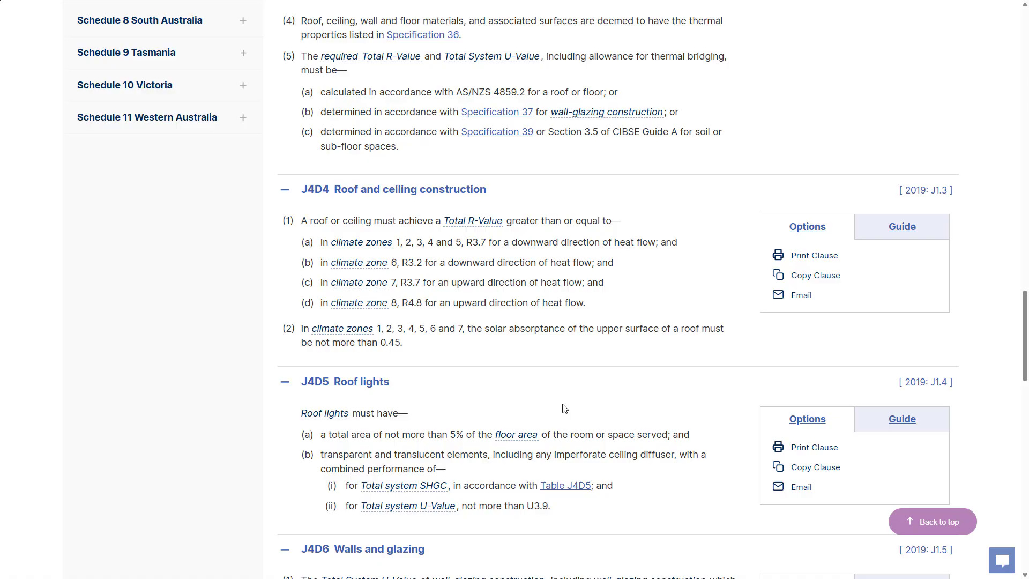
pyautogui.scroll(-1, 565, 408)
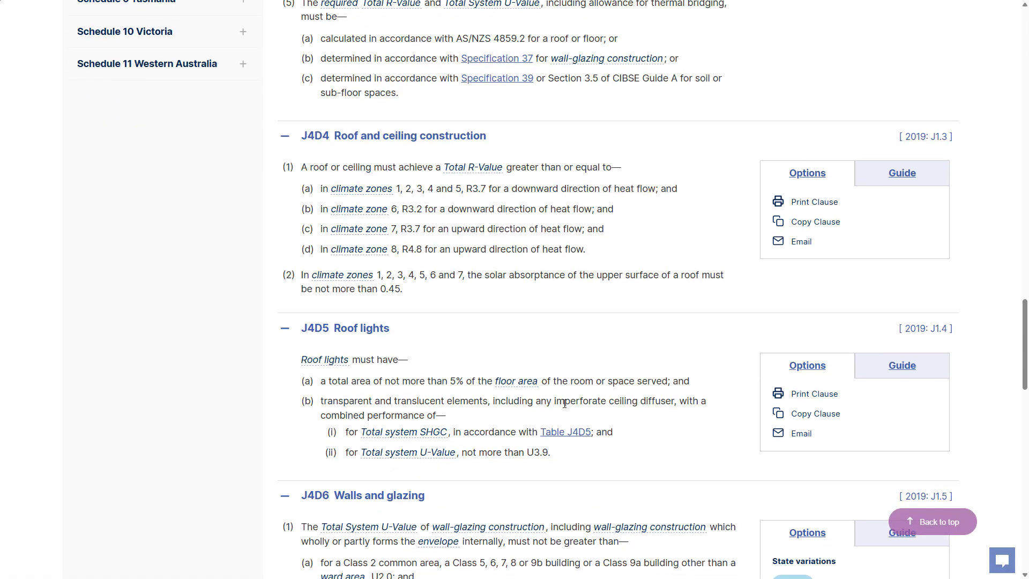
pyautogui.scroll(-3, 444, 321)
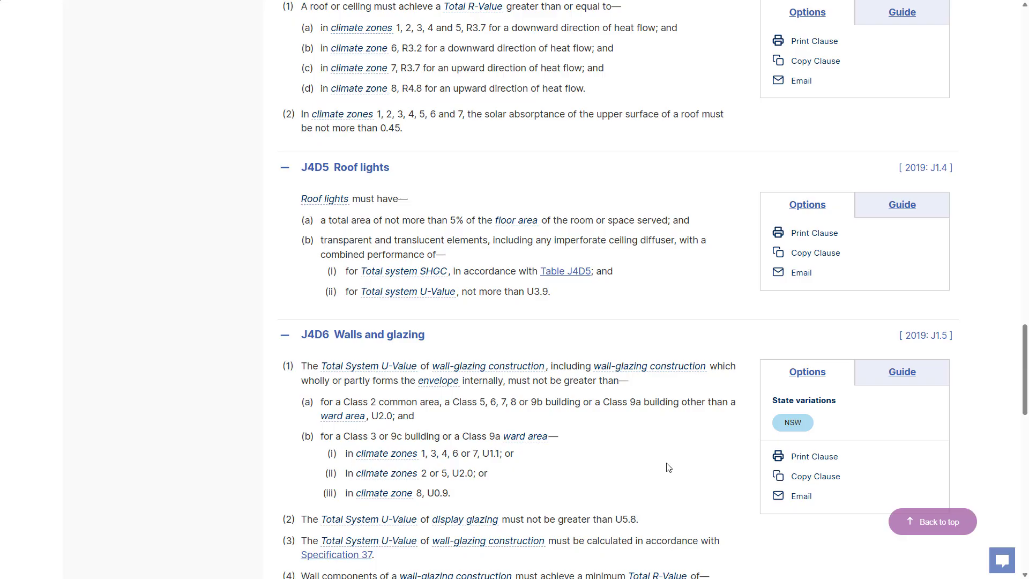
pyautogui.scroll(2, 668, 467)
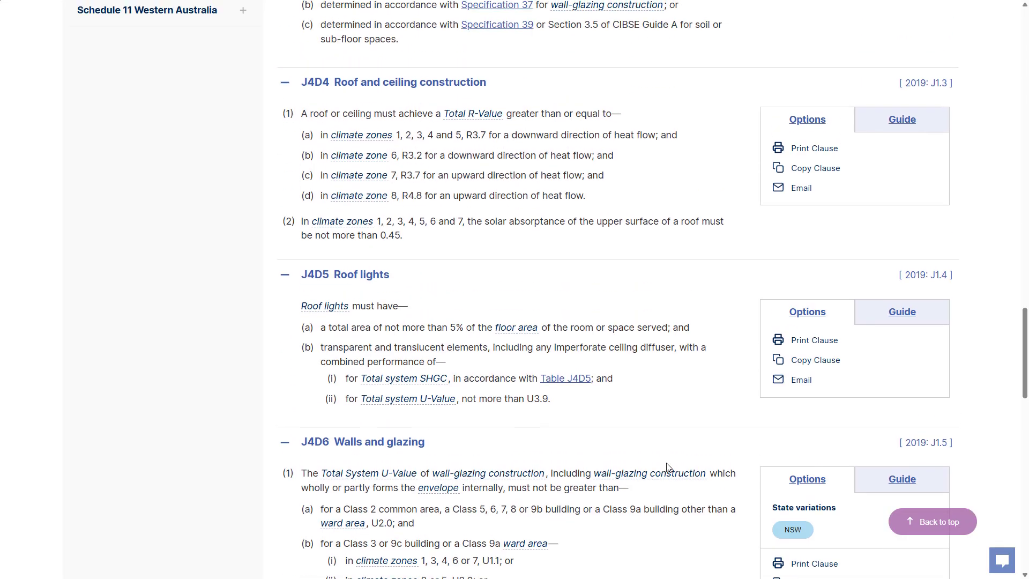
pyautogui.scroll(1, 668, 467)
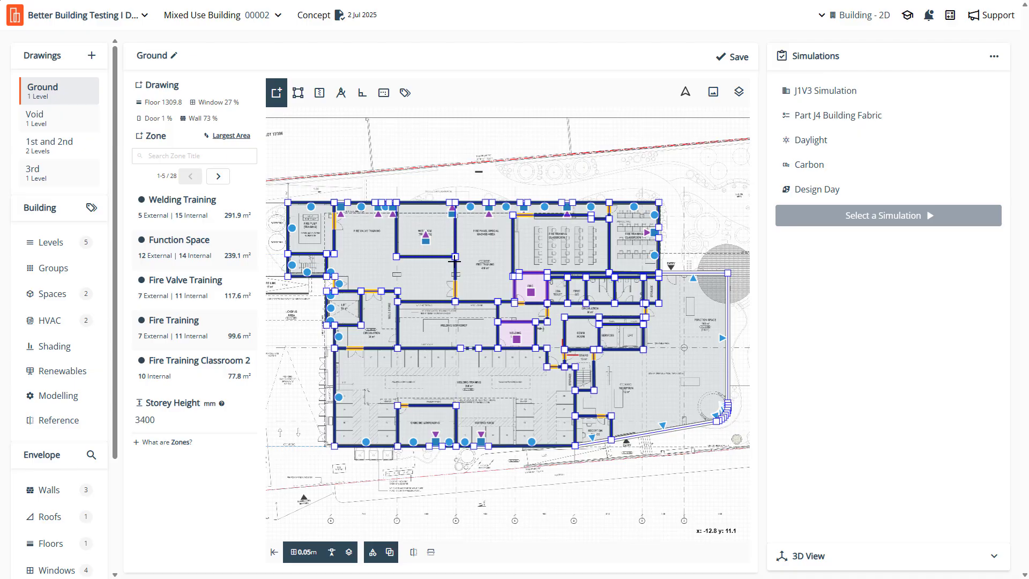
# - Review the wall envelope properties of the Default Wall, Wall System 1 - Brick Veneer and Wall System 2 - Rainscreen
pyautogui.click(41, 498)
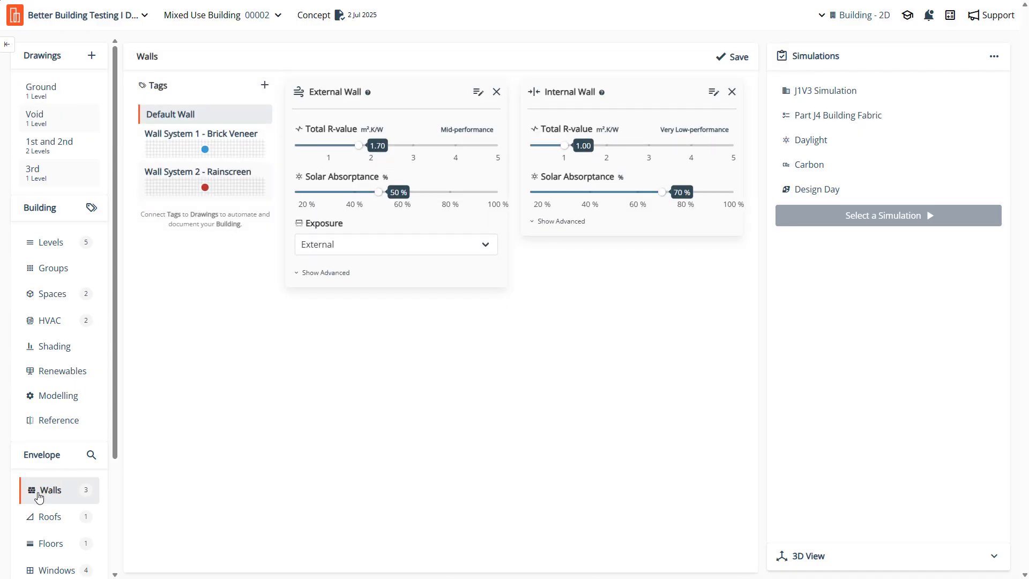
pyautogui.scroll(-2, 43, 490)
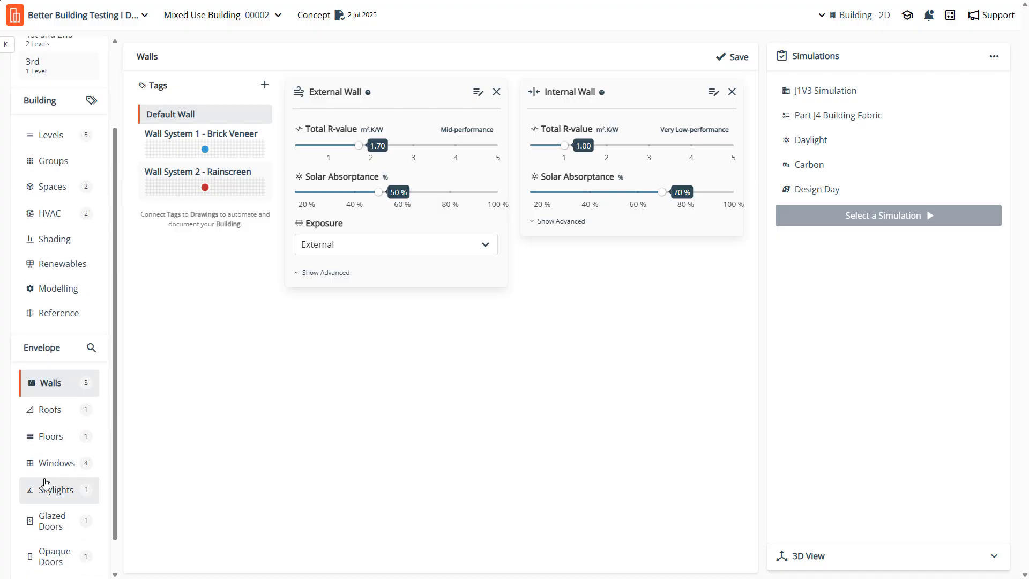
pyautogui.click(167, 157)
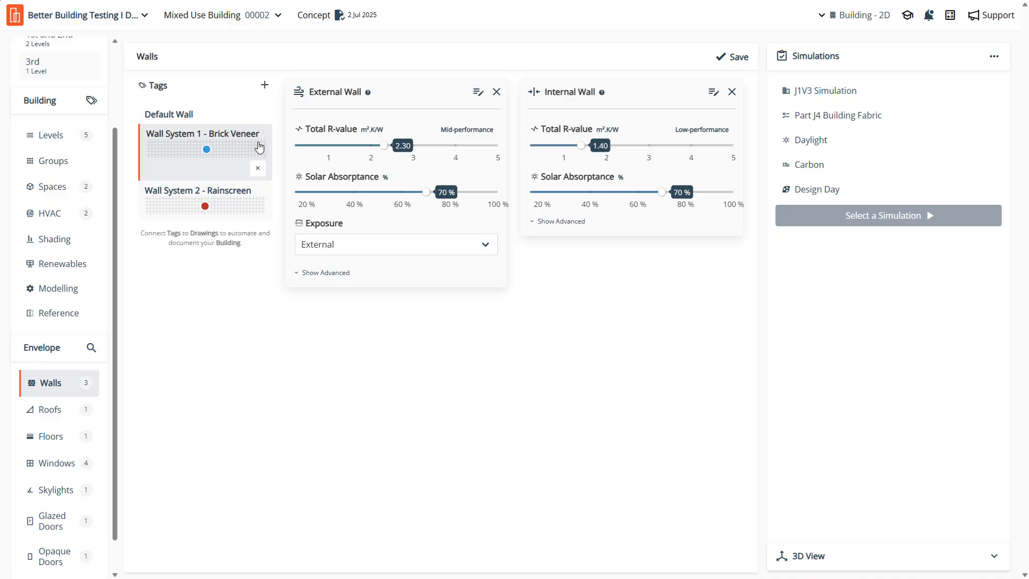
pyautogui.click(180, 182)
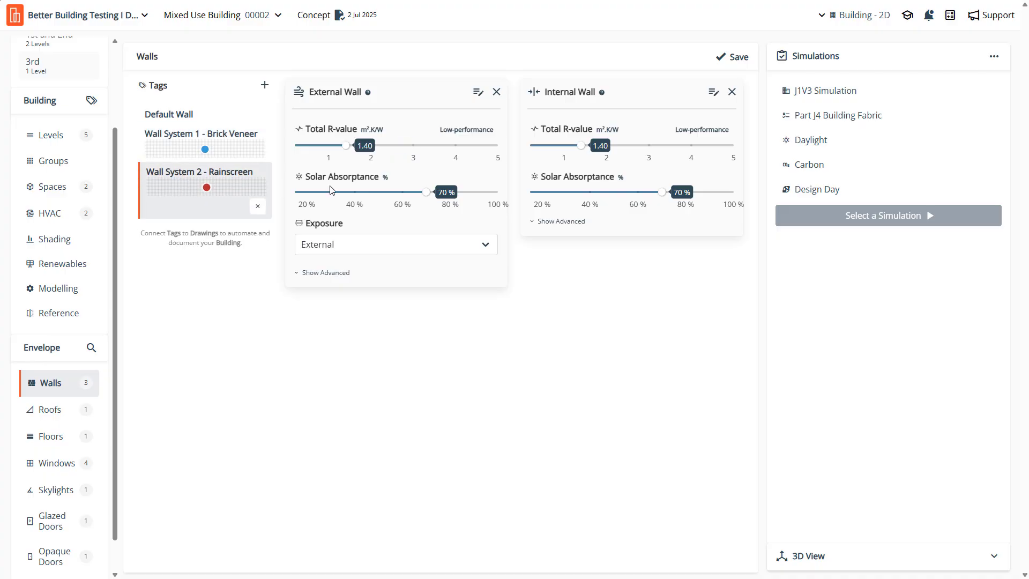
# - Set the Top Roof's total R-value to 3.00 for the Default Roof and save the change
pyautogui.click(59, 420)
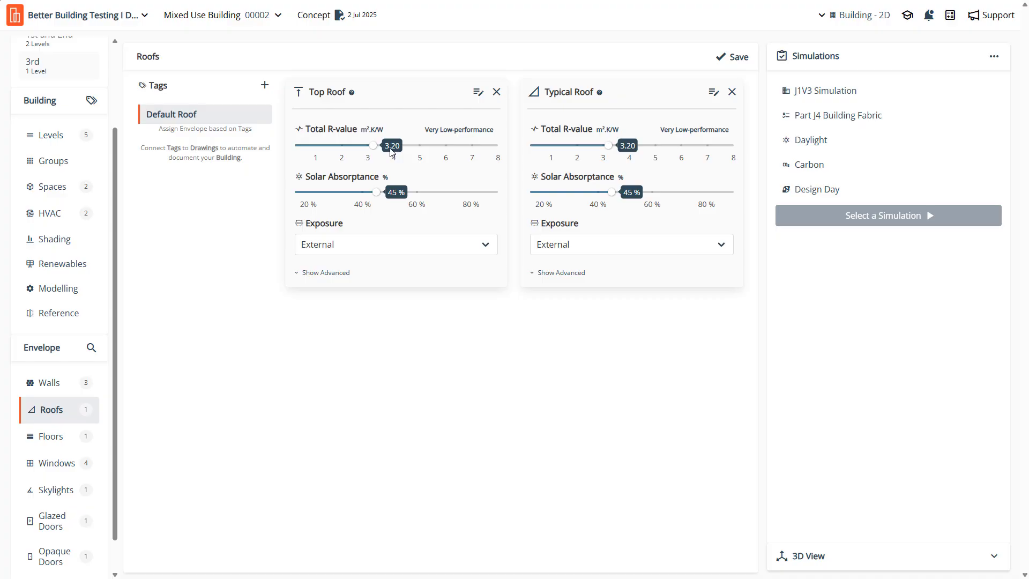
pyautogui.click(368, 153)
pyautogui.moveTo(367, 150); pyautogui.dragTo(369, 149)
pyautogui.click(728, 57)
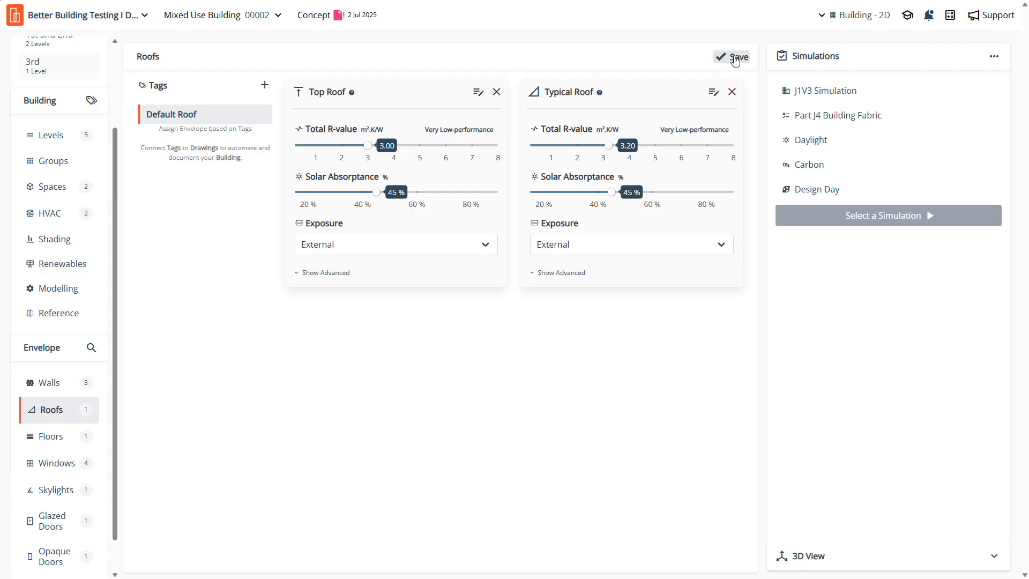
# - Give the Top Roof the custom title "General Roof"
pyautogui.click(479, 92)
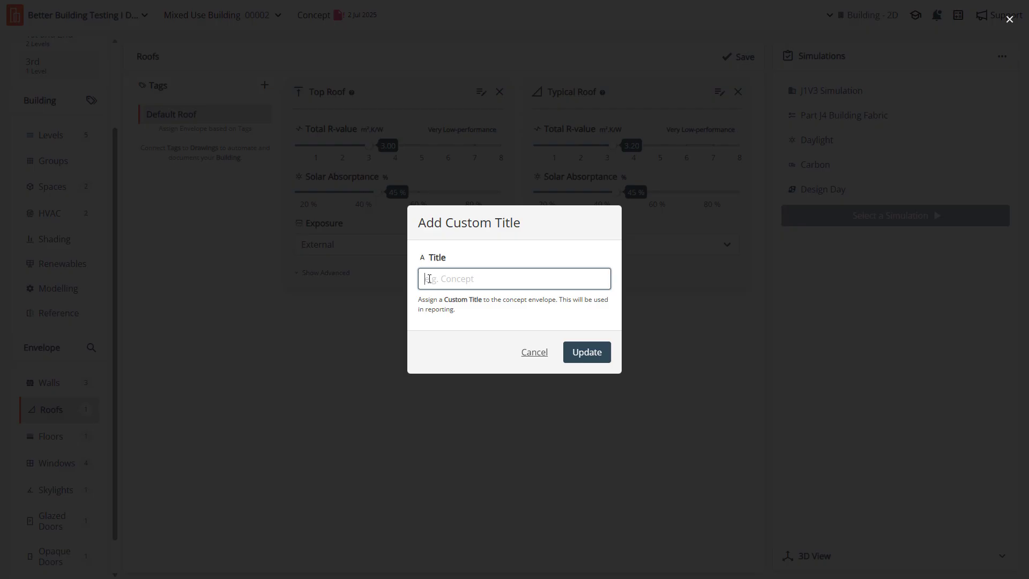
pyautogui.write('General Roof -')
pyautogui.press('BackSpace')
pyautogui.click(602, 355)
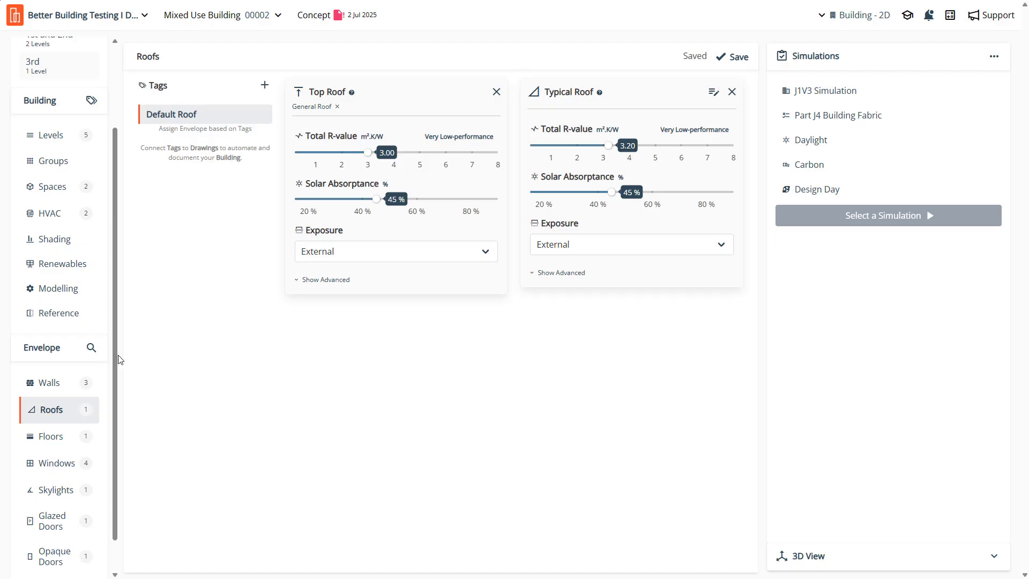
# - Give the Default Floor's Bottom Floor the custom title "Slab-on-ground" and keep its exposure as Ground Contact
pyautogui.click(49, 437)
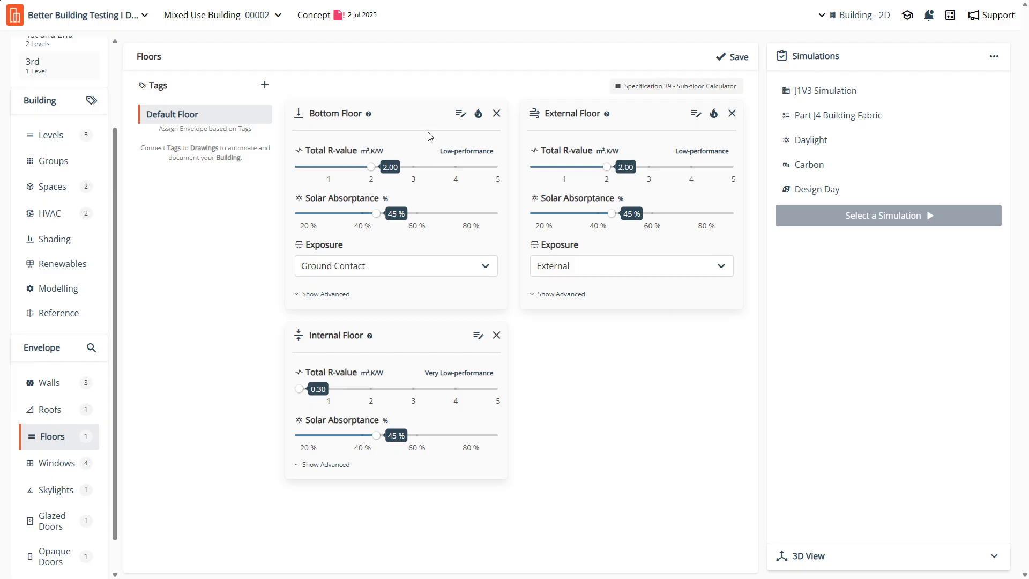
pyautogui.click(462, 115)
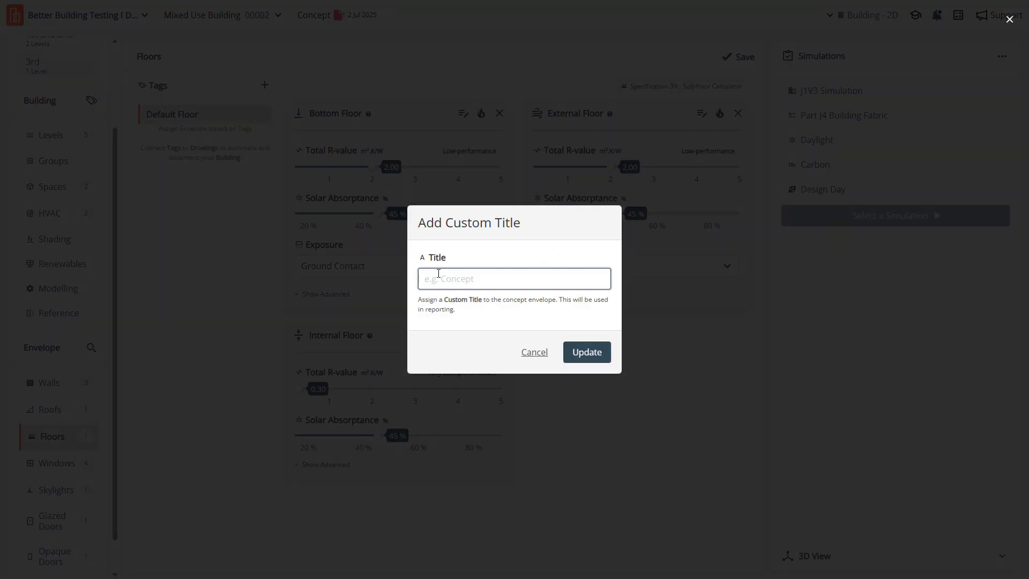
pyautogui.write('Slab-on-ground')
pyautogui.click(590, 358)
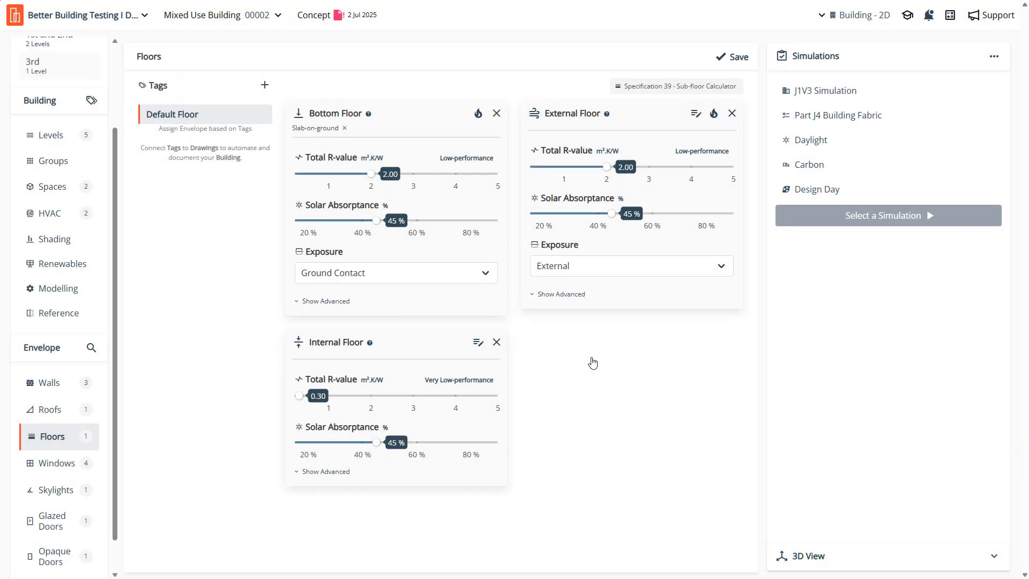
pyautogui.click(349, 282)
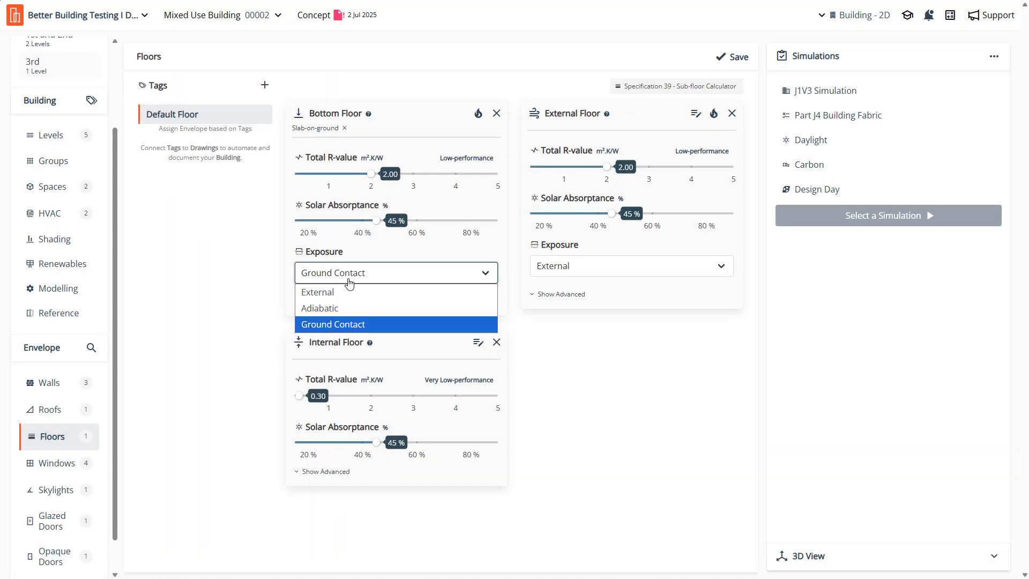
pyautogui.click(349, 283)
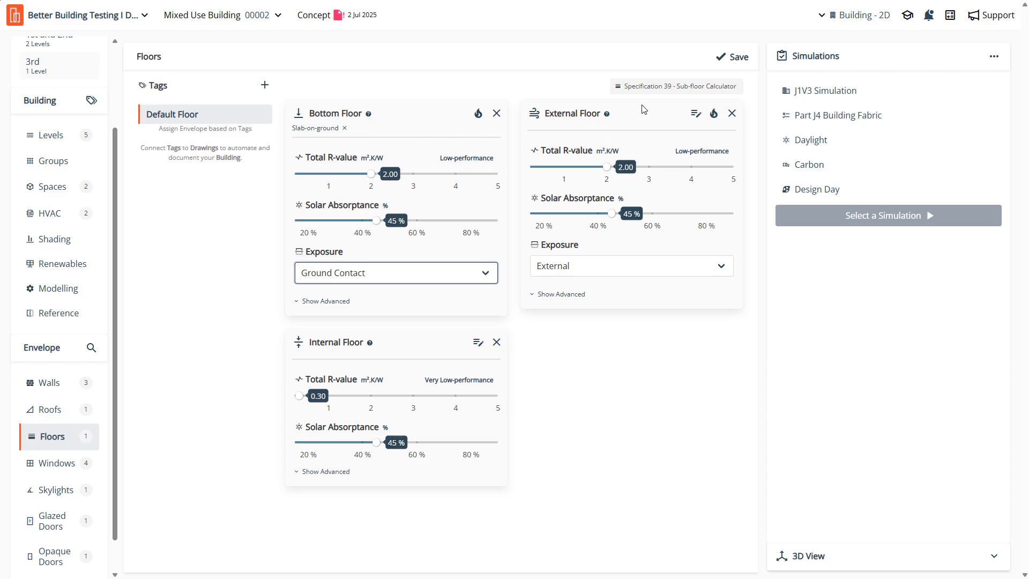
# - Calculate a Soil Contact floor R-value with the Specification 39 sub-floor calculator and set the Bottom Floor's total R-value to 1.00
pyautogui.click(668, 91)
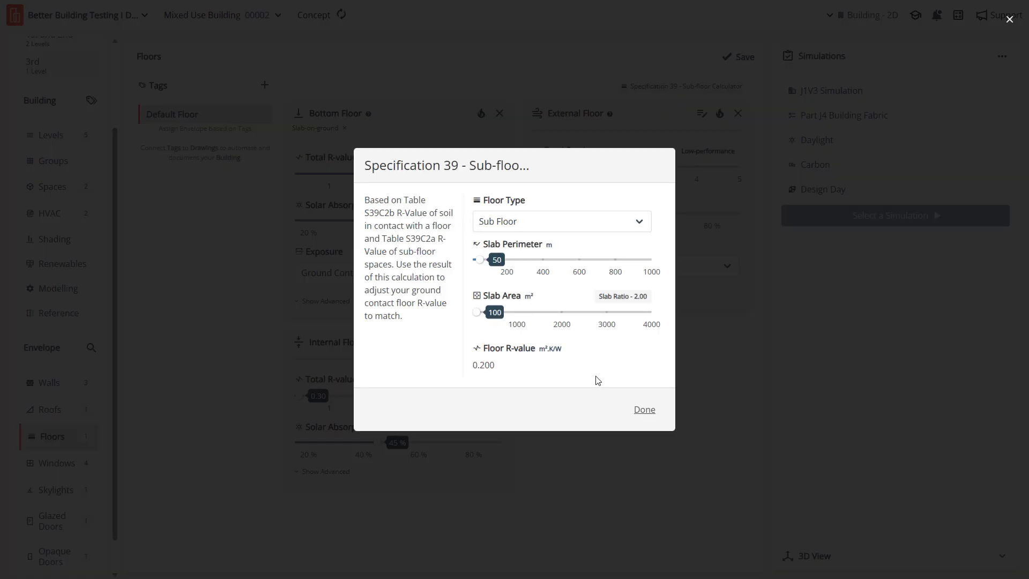
pyautogui.click(520, 221)
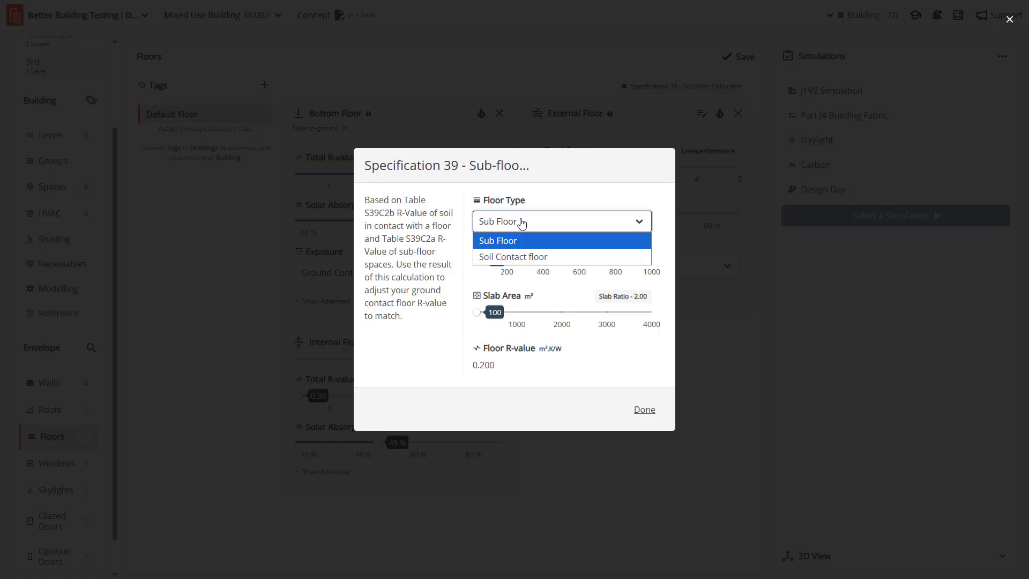
pyautogui.click(523, 256)
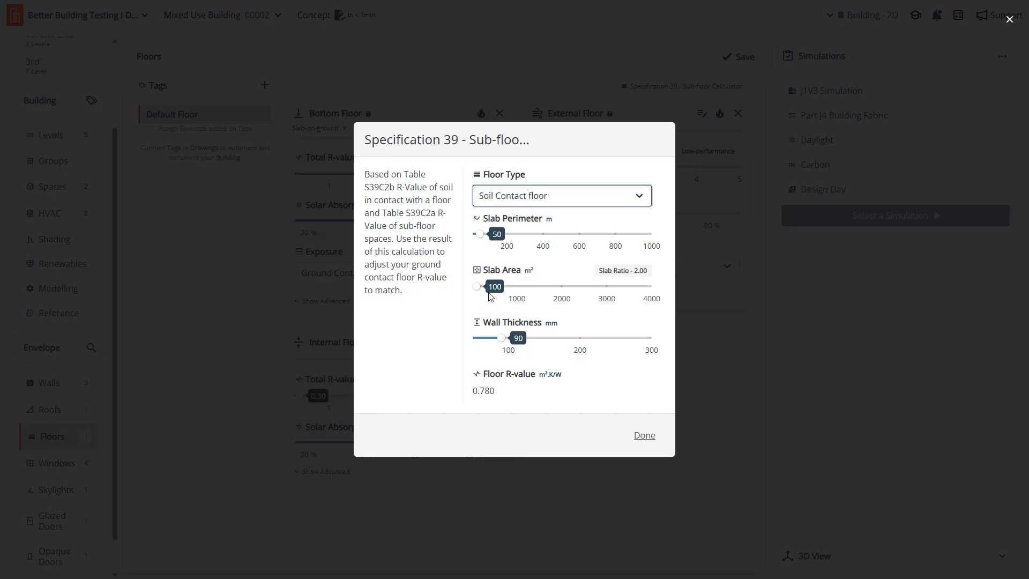
pyautogui.moveTo(501, 393); pyautogui.dragTo(477, 411)
pyautogui.click(488, 406)
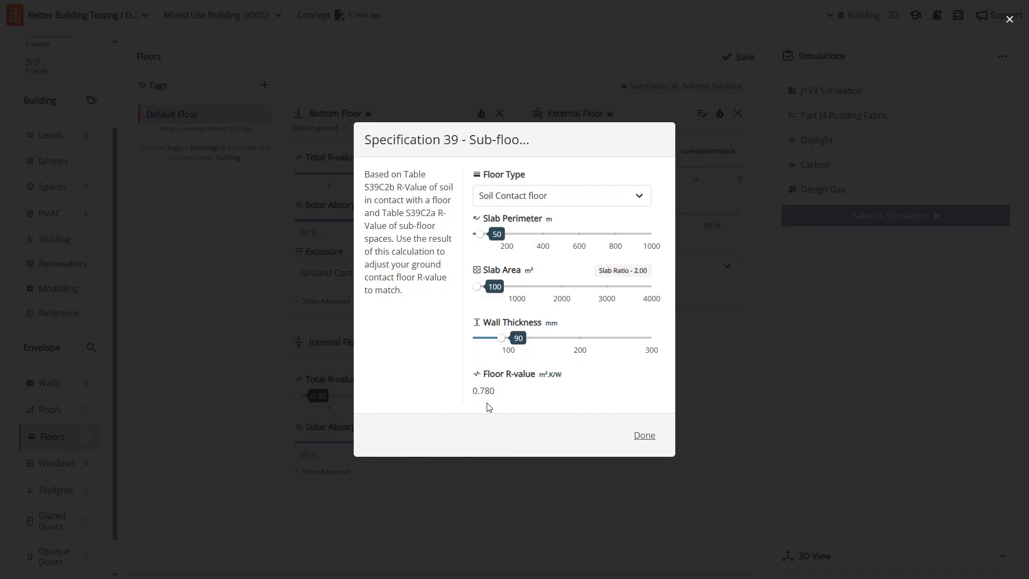
pyautogui.moveTo(497, 392); pyautogui.dragTo(478, 391)
pyautogui.click(645, 436)
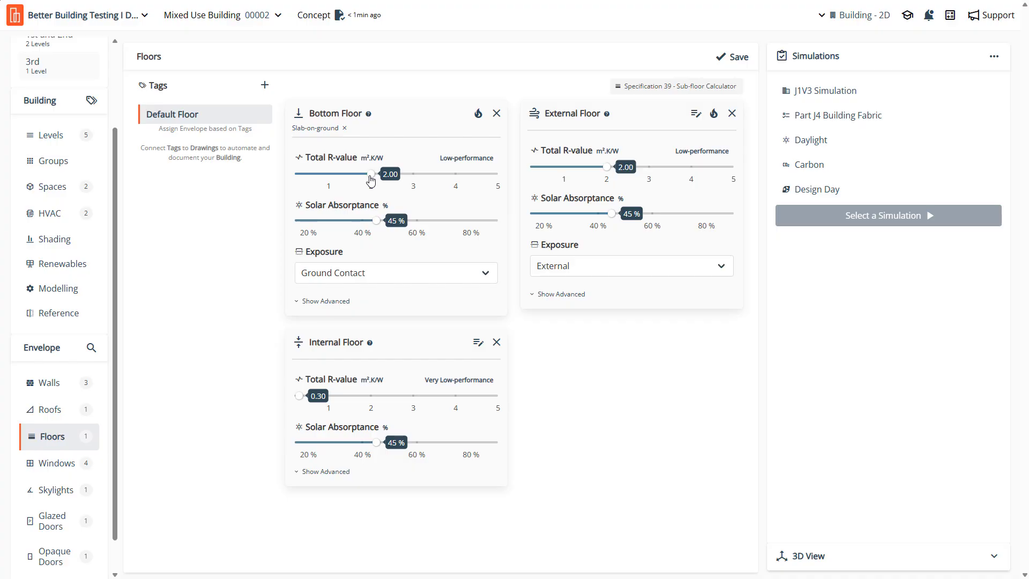
pyautogui.moveTo(370, 181); pyautogui.dragTo(332, 179)
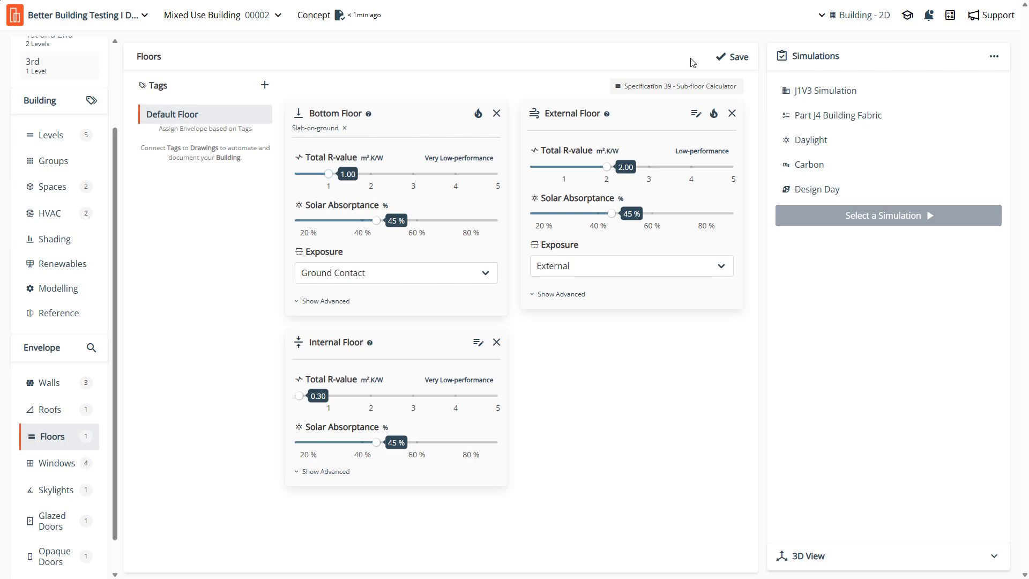
# - Save the floor properties, then set the Curtain Wall external window's system U-value to 2.80 and save it
pyautogui.click(734, 57)
pyautogui.click(56, 463)
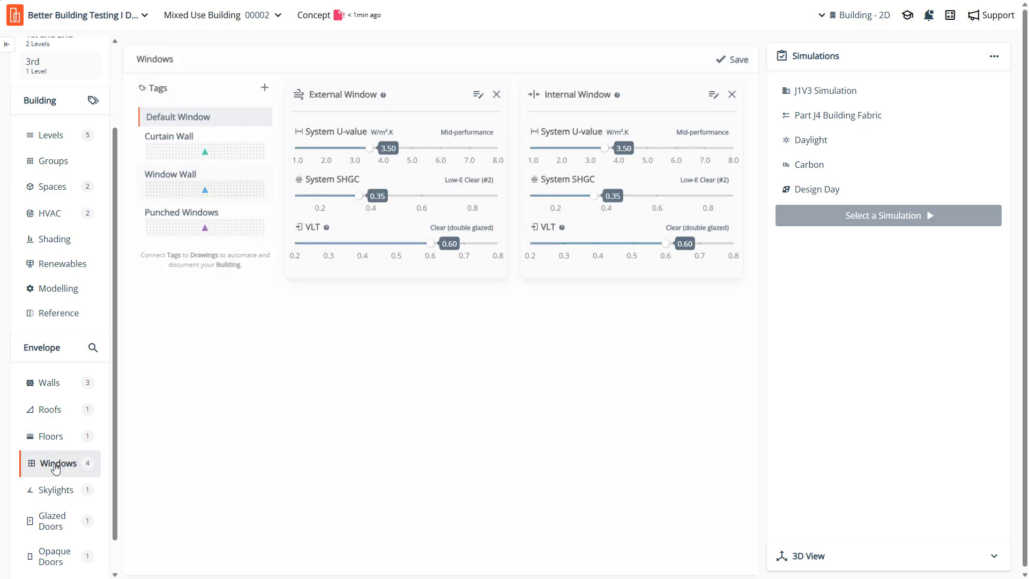
pyautogui.click(183, 158)
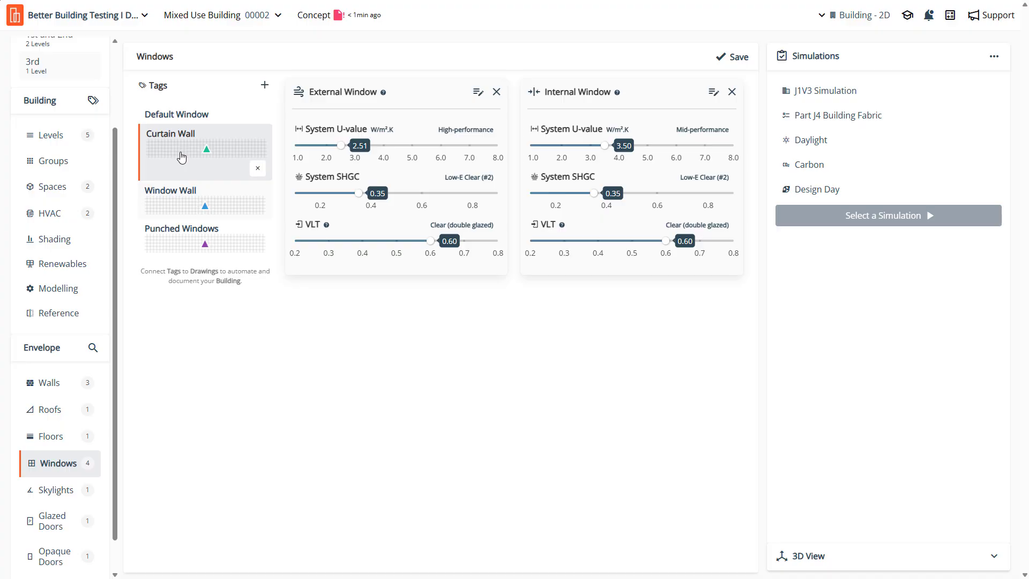
pyautogui.moveTo(341, 146); pyautogui.dragTo(353, 150)
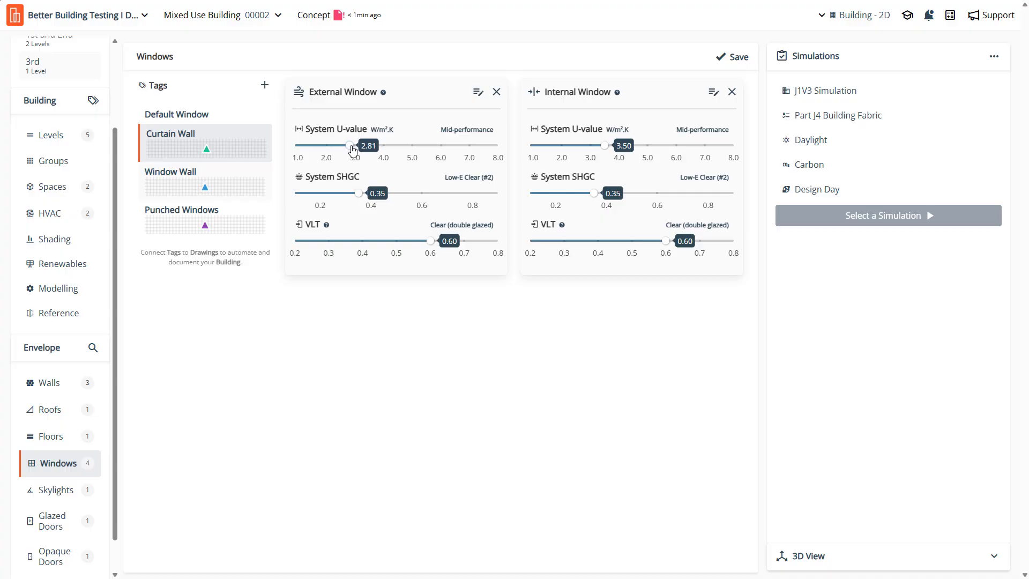
pyautogui.moveTo(354, 150); pyautogui.dragTo(352, 150)
pyautogui.click(735, 60)
# - Set the Window Wall external window's system U-value to 3.10 and save the change
pyautogui.click(182, 177)
pyautogui.moveTo(347, 153); pyautogui.dragTo(349, 152)
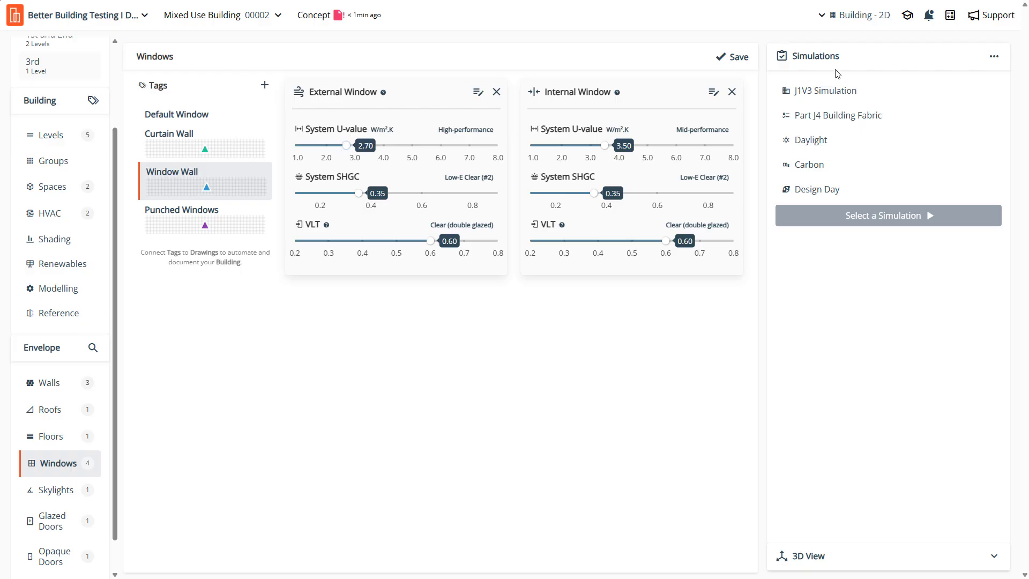
pyautogui.moveTo(349, 148); pyautogui.dragTo(360, 151)
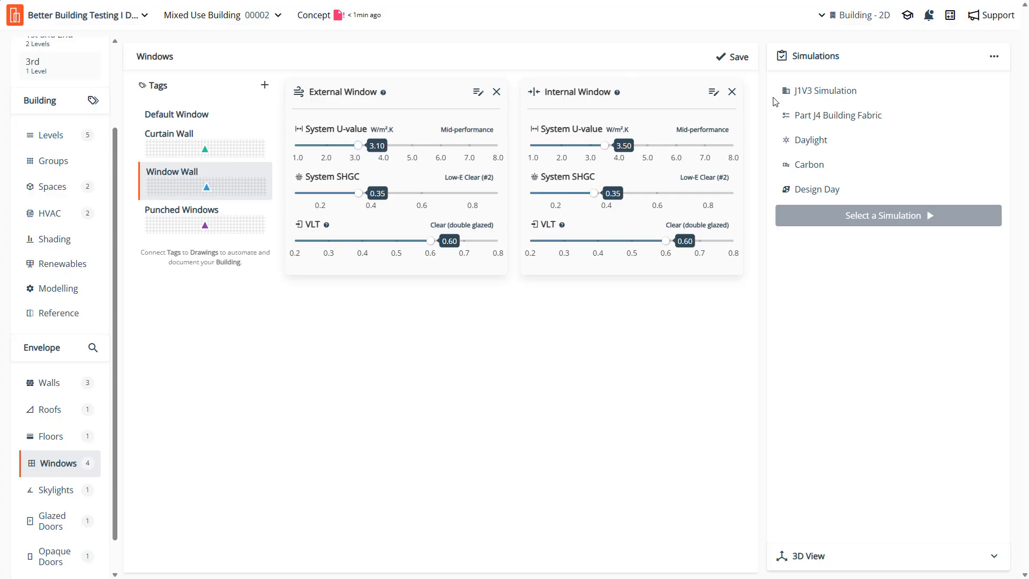
pyautogui.click(740, 59)
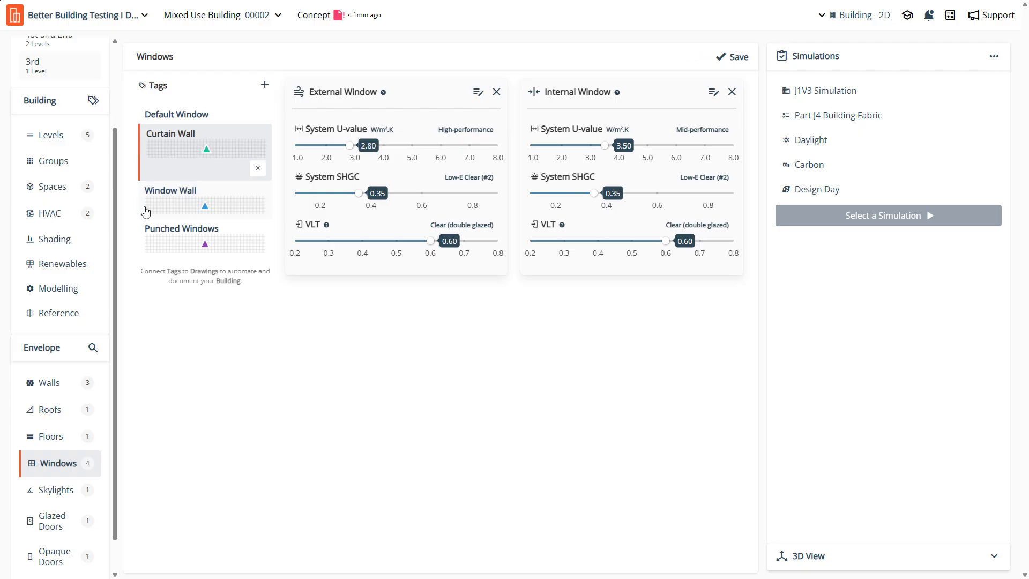
# - Set the Punched Windows external window's system U-value to 2.30 and save the change
pyautogui.click(182, 225)
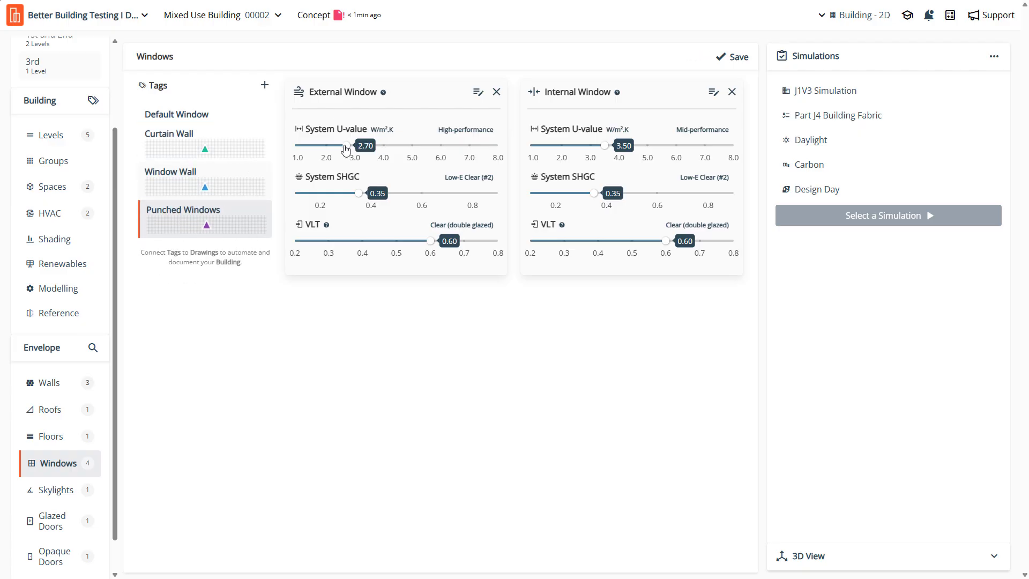
pyautogui.moveTo(348, 153); pyautogui.dragTo(336, 154)
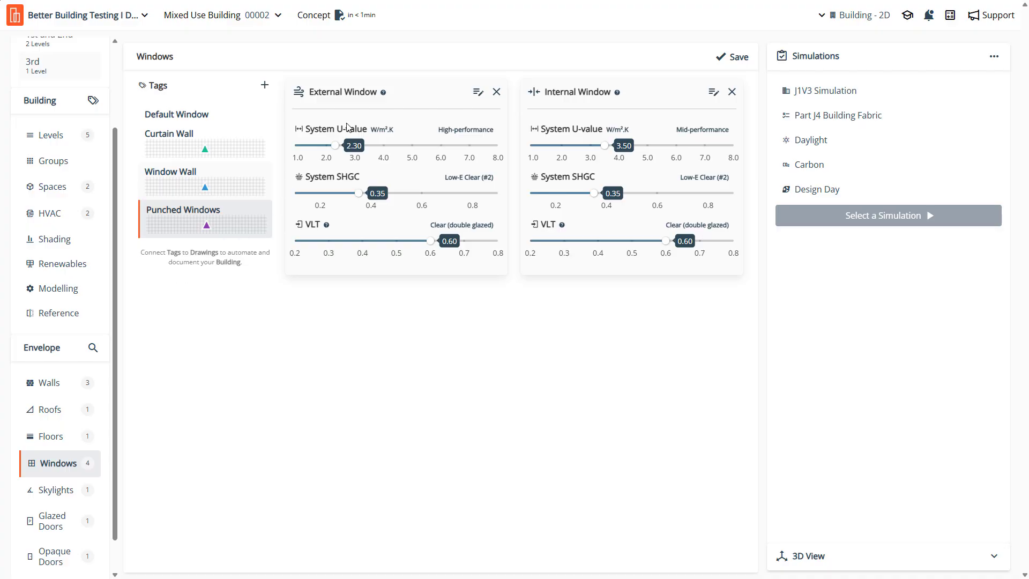
pyautogui.click(734, 63)
# - Review the 3rd and Ground drawings and the wall properties of Wall System 2 - Rainscreen
pyautogui.scroll(3, 34, 155)
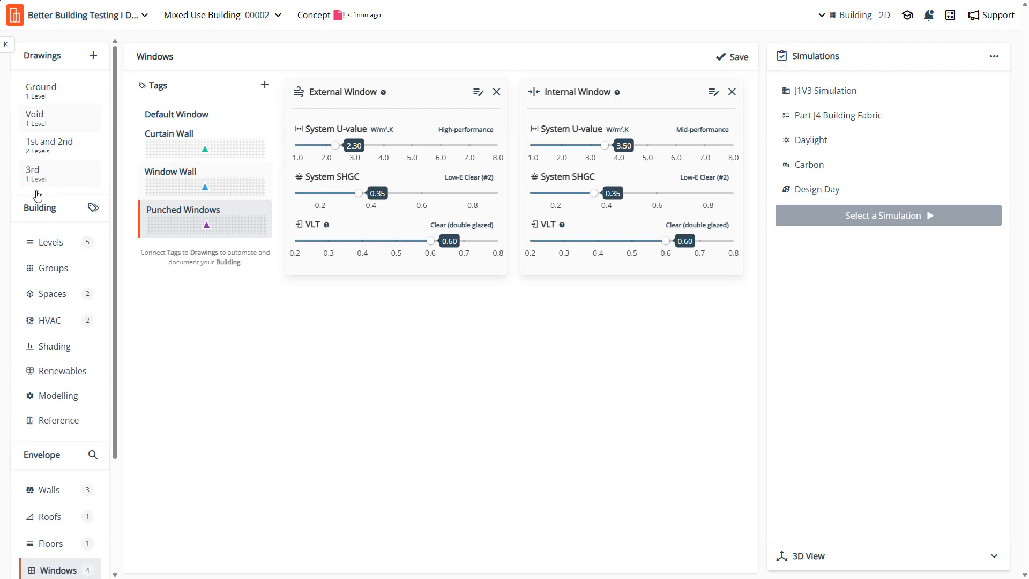
pyautogui.click(35, 173)
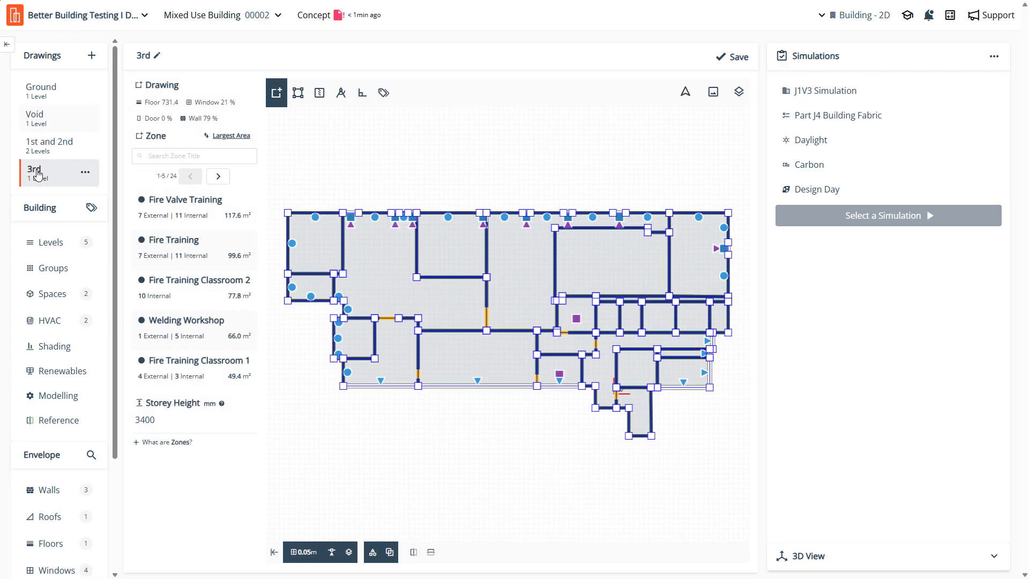
pyautogui.click(42, 99)
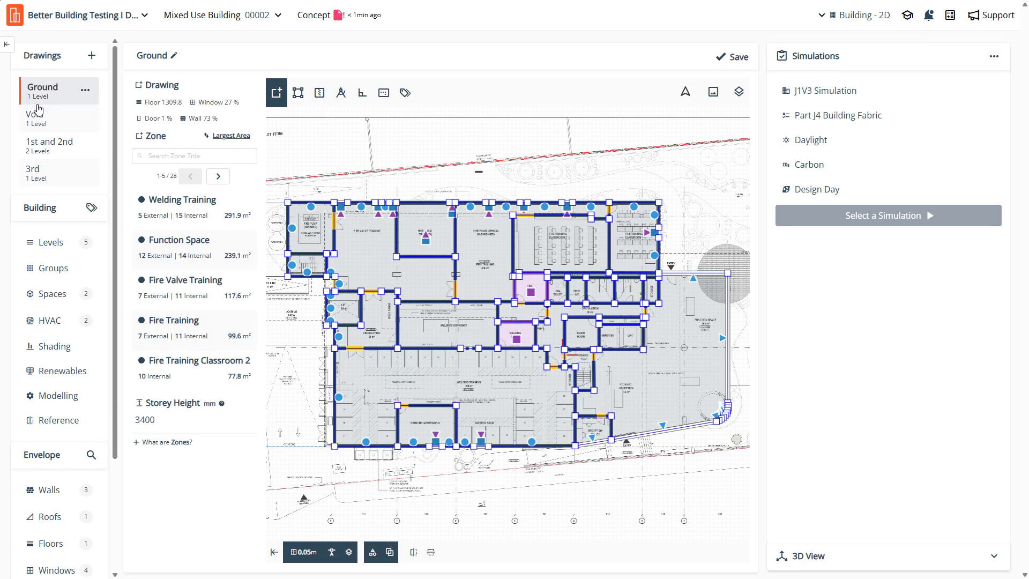
pyautogui.click(58, 500)
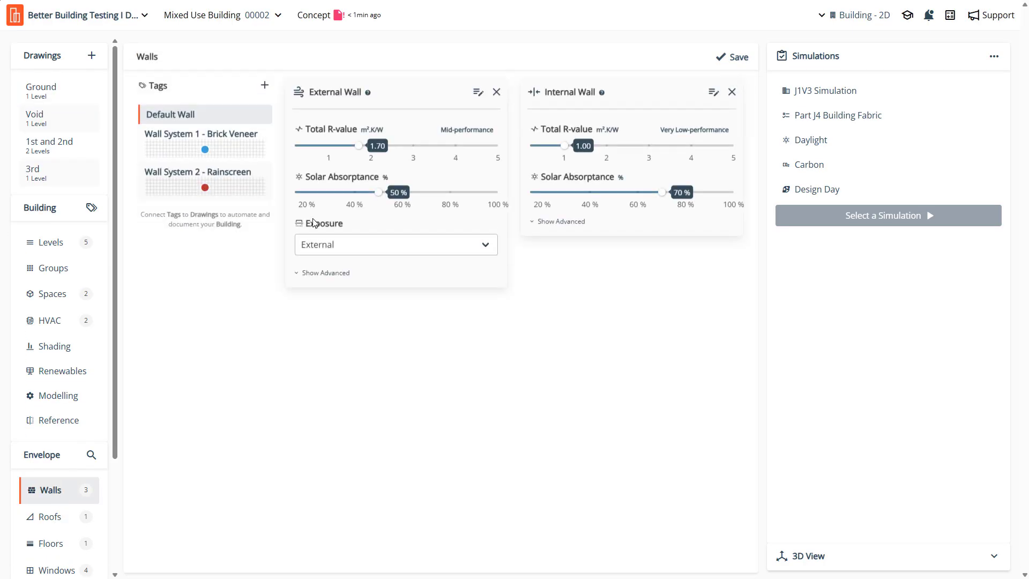
pyautogui.click(164, 190)
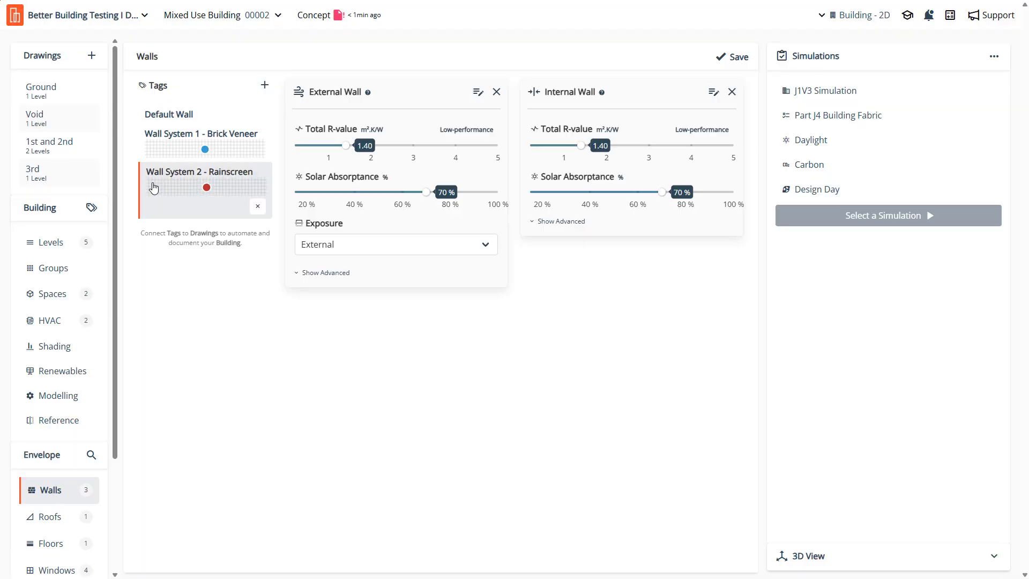
# - Tag all wall segments along the upper facade of the 3rd drawing with Wall System 2 - Rainscreen only
pyautogui.click(32, 174)
pyautogui.scroll(-2, 367, 224)
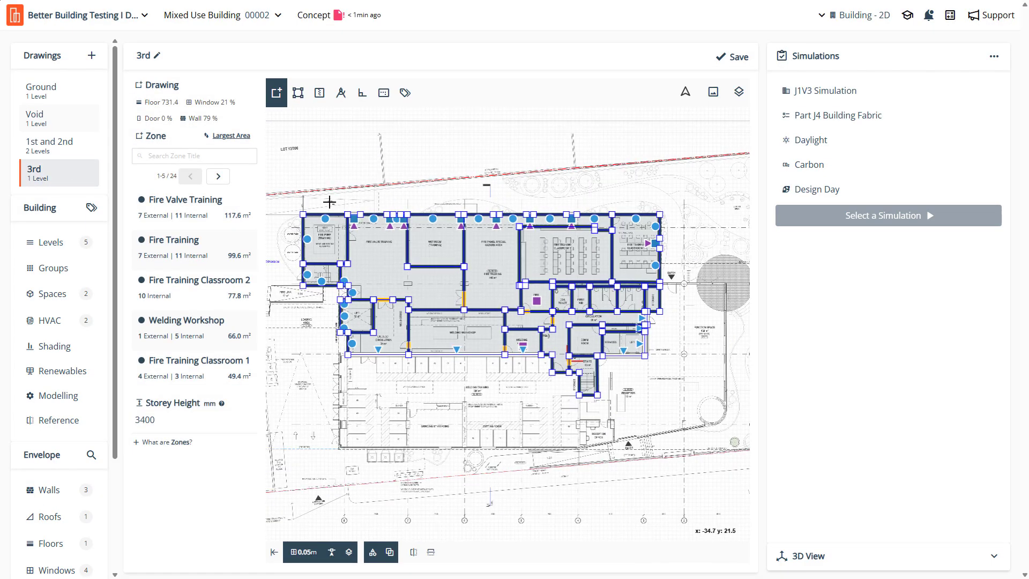
pyautogui.click(403, 95)
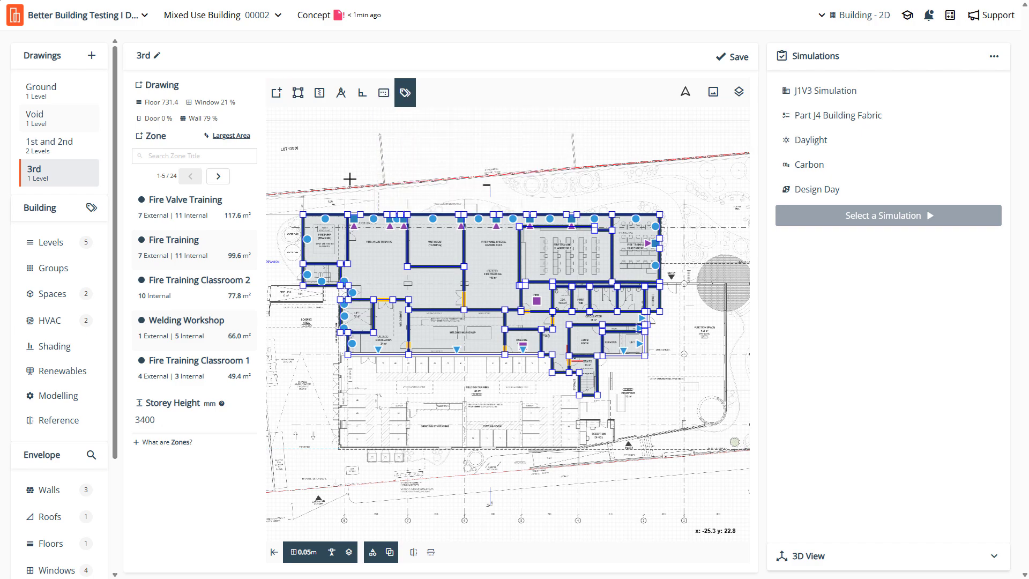
pyautogui.moveTo(291, 191); pyautogui.dragTo(708, 226)
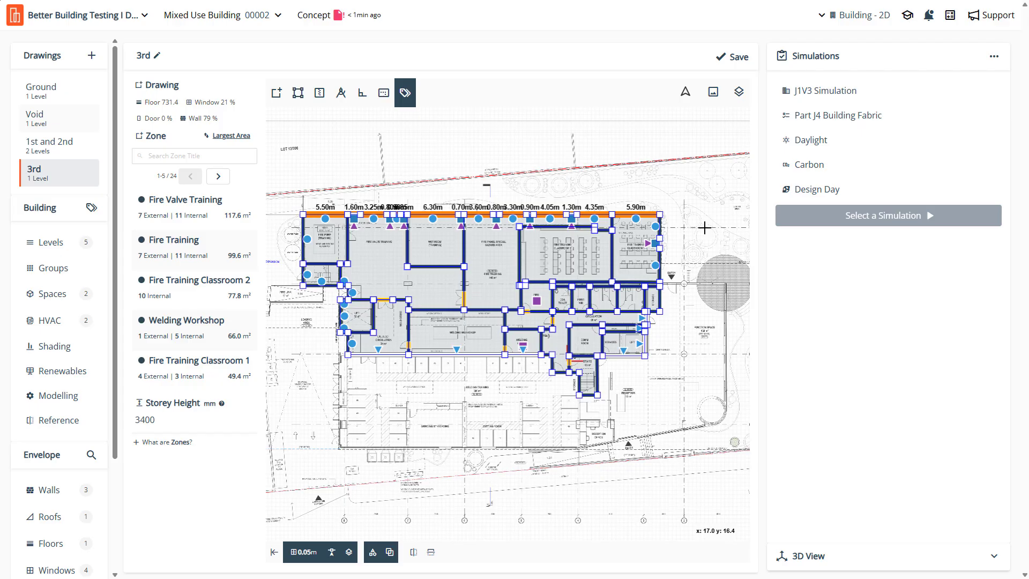
pyautogui.press('Return')
pyautogui.click(409, 249)
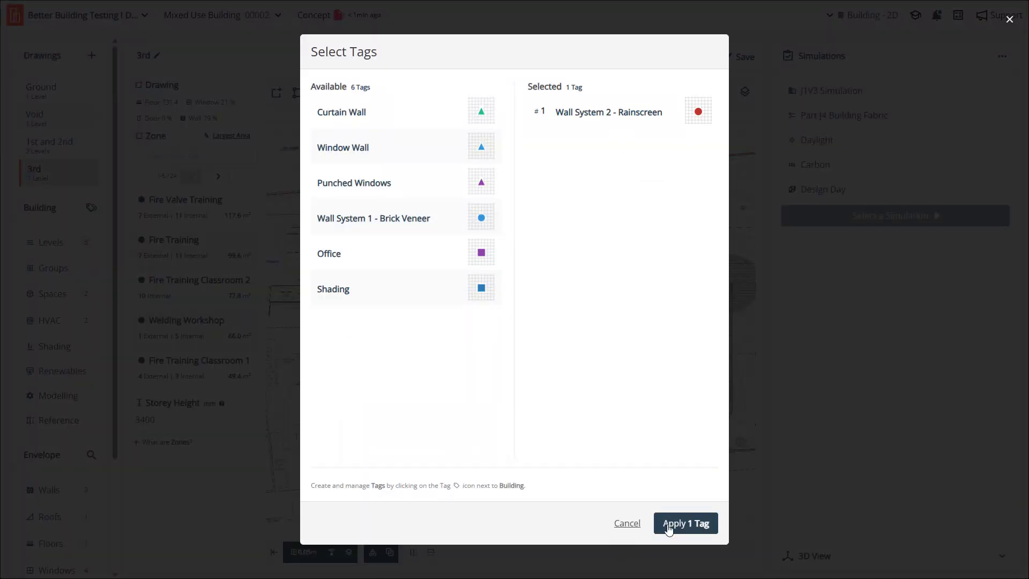
pyautogui.click(668, 529)
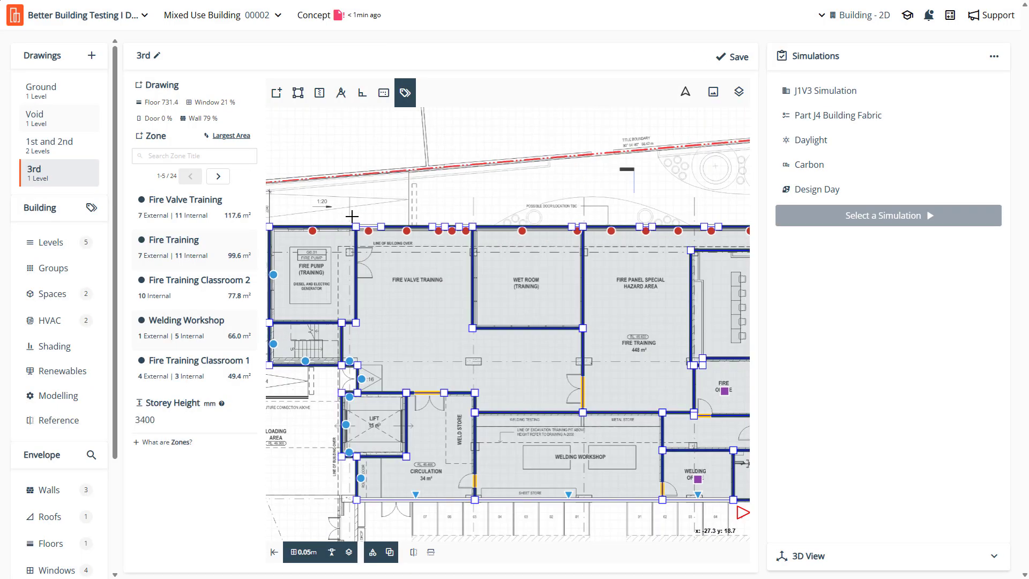
# - Add the Shading and Punched Windows tags to all window segments along the 3rd drawing's upper facade, keeping Wall System 2 - Rainscreen
pyautogui.scroll(5, 506, 361)
pyautogui.scroll(-3, 475, 340)
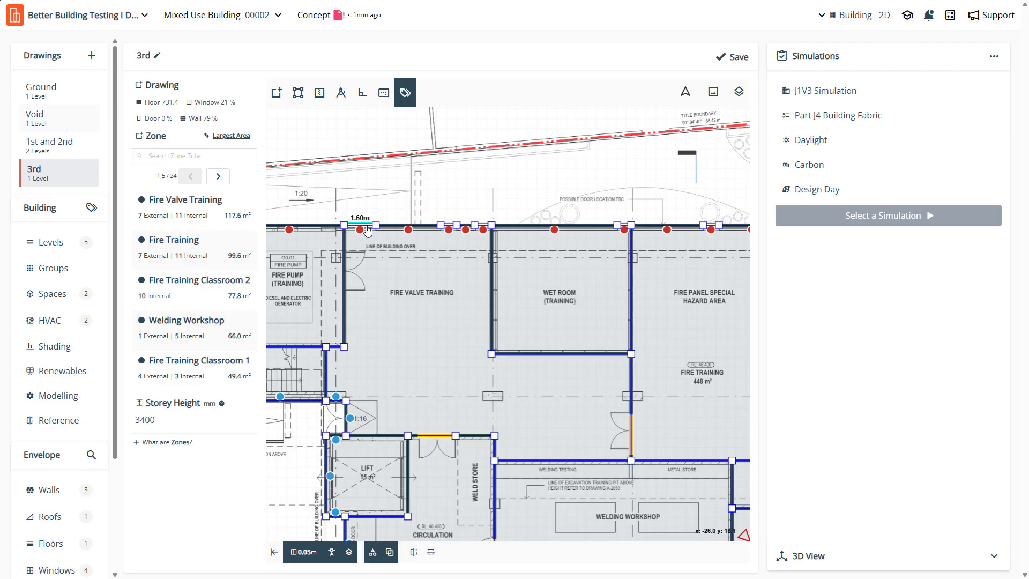
pyautogui.click(368, 230)
pyautogui.click(451, 229)
pyautogui.click(484, 231)
pyautogui.scroll(-1, 390, 298)
pyautogui.scroll(3, 600, 237)
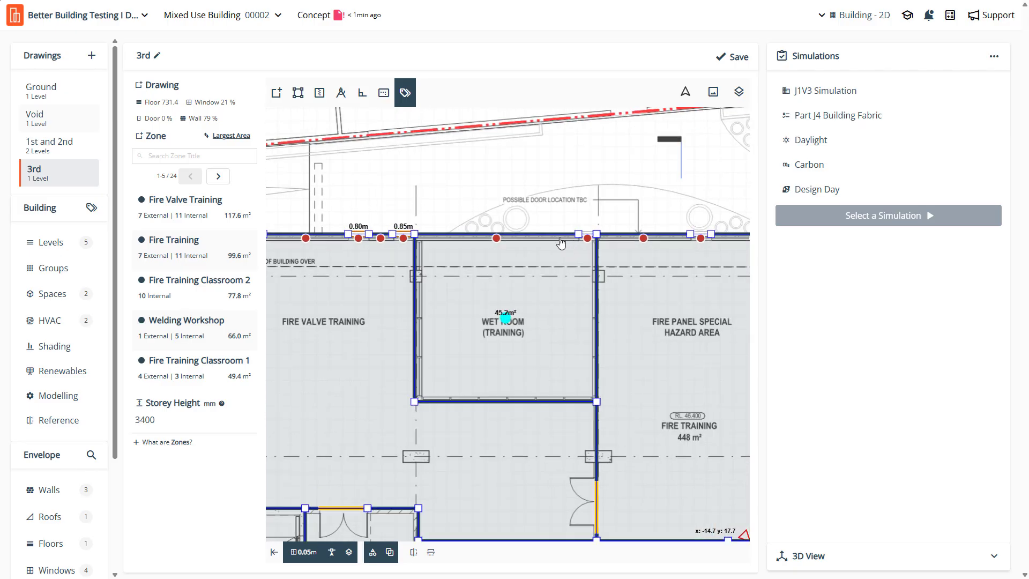
pyautogui.scroll(-2, 561, 243)
pyautogui.scroll(-1, 687, 268)
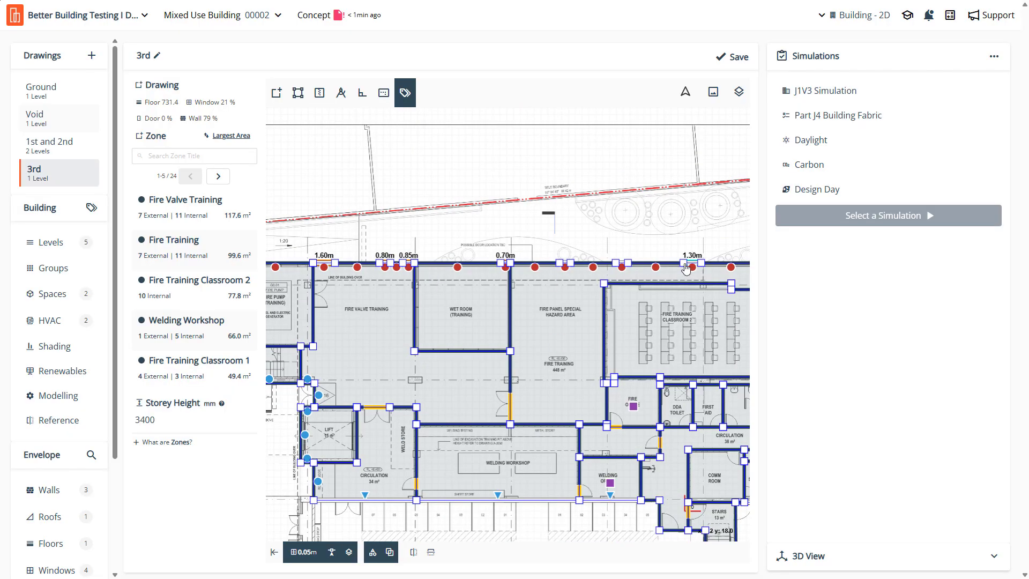
pyautogui.scroll(3, 687, 268)
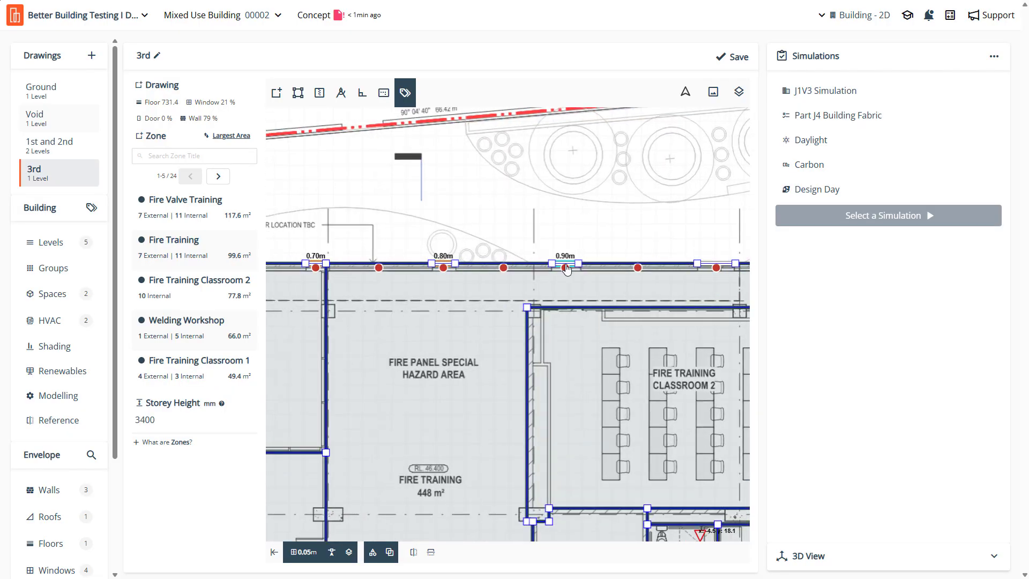
pyautogui.scroll(-2, 715, 269)
pyautogui.scroll(3, 681, 314)
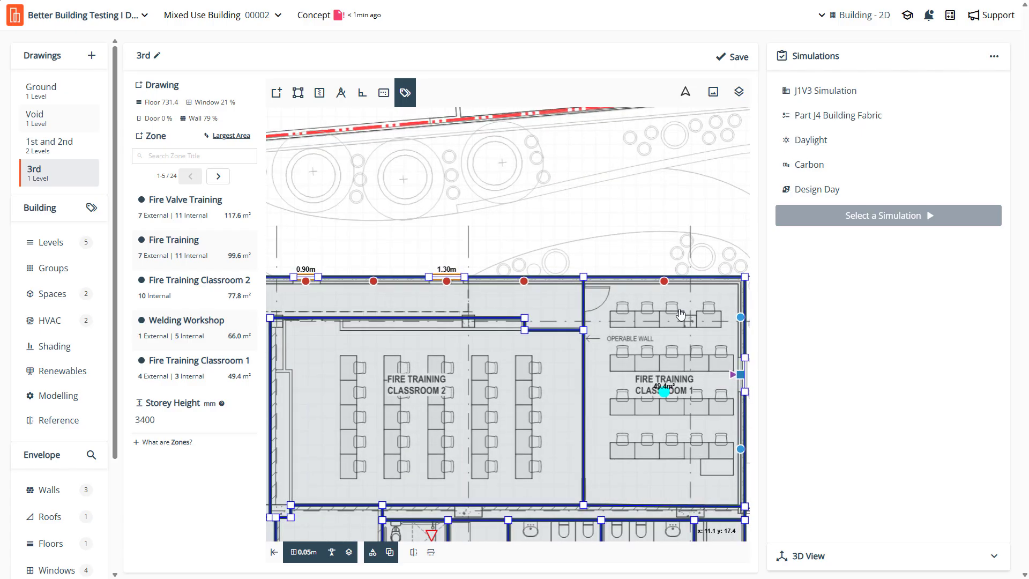
pyautogui.scroll(-1, 598, 305)
pyautogui.click(598, 304)
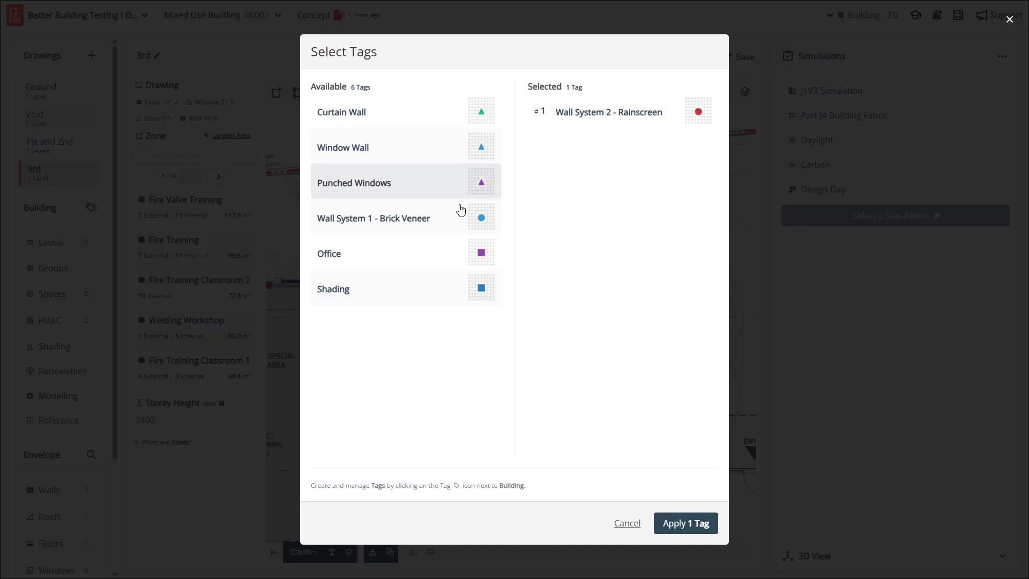
pyautogui.click(413, 289)
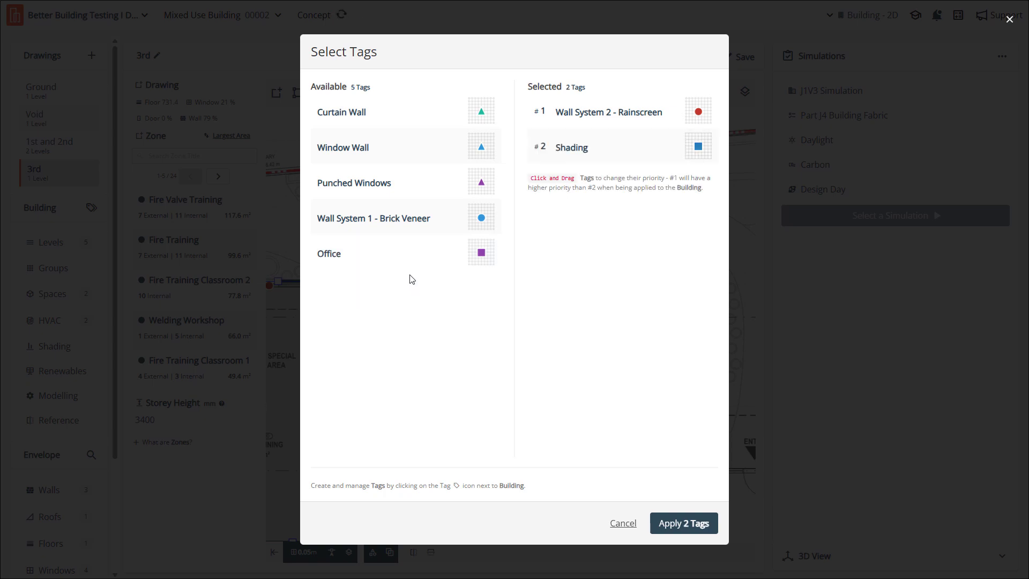
pyautogui.click(388, 190)
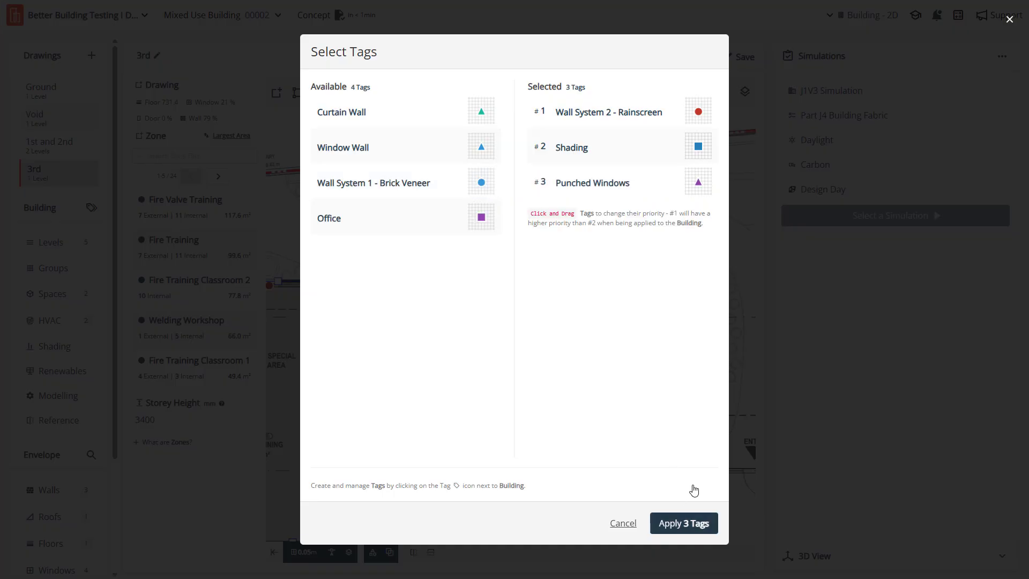
pyautogui.click(684, 523)
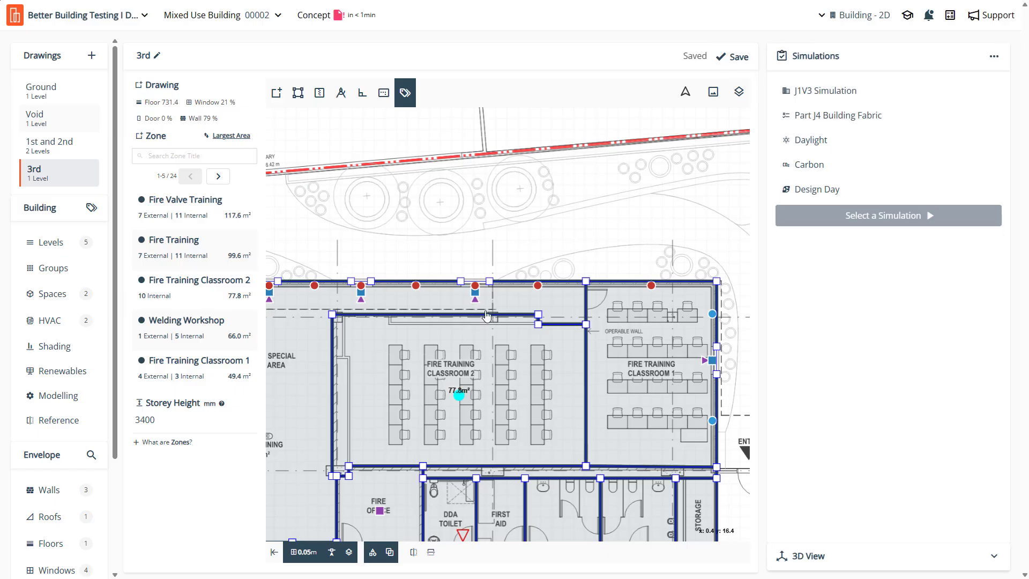
# - Check the tags on the 1.30 m window segment and open the Part J4 Building Fabric simulation setup
pyautogui.scroll(5, 486, 315)
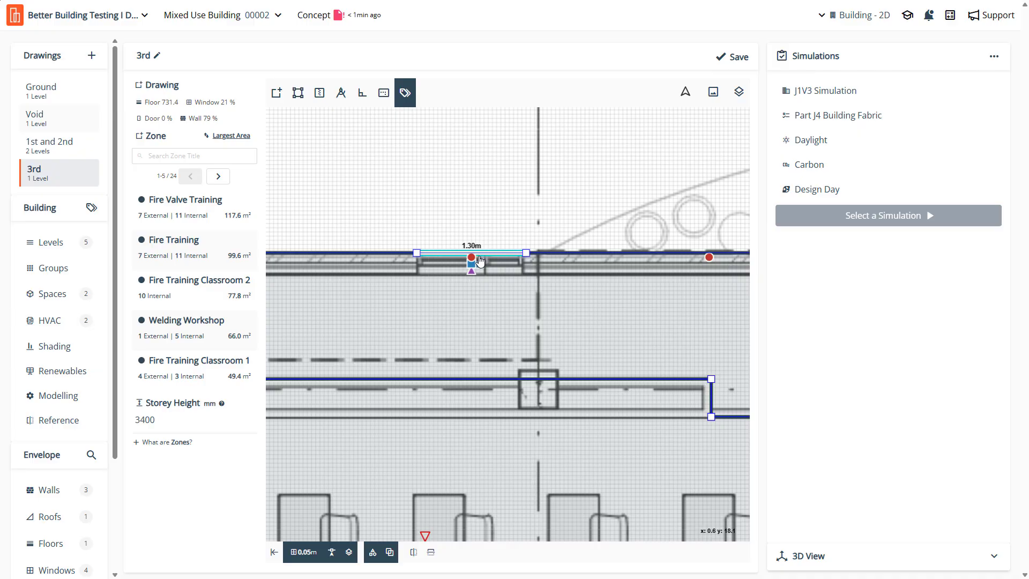
pyautogui.scroll(-5, 480, 258)
pyautogui.scroll(-3, 418, 390)
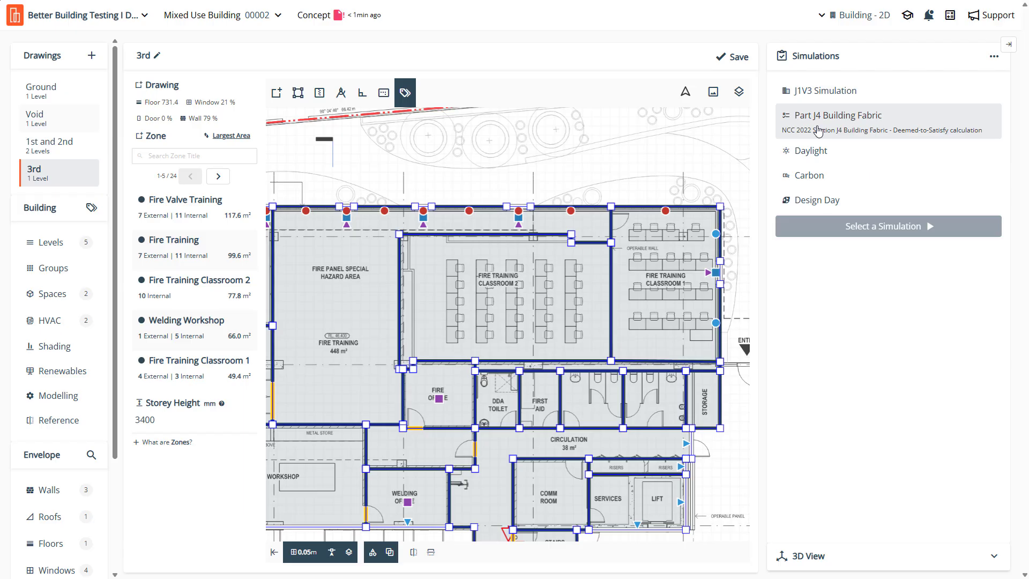
pyautogui.click(819, 132)
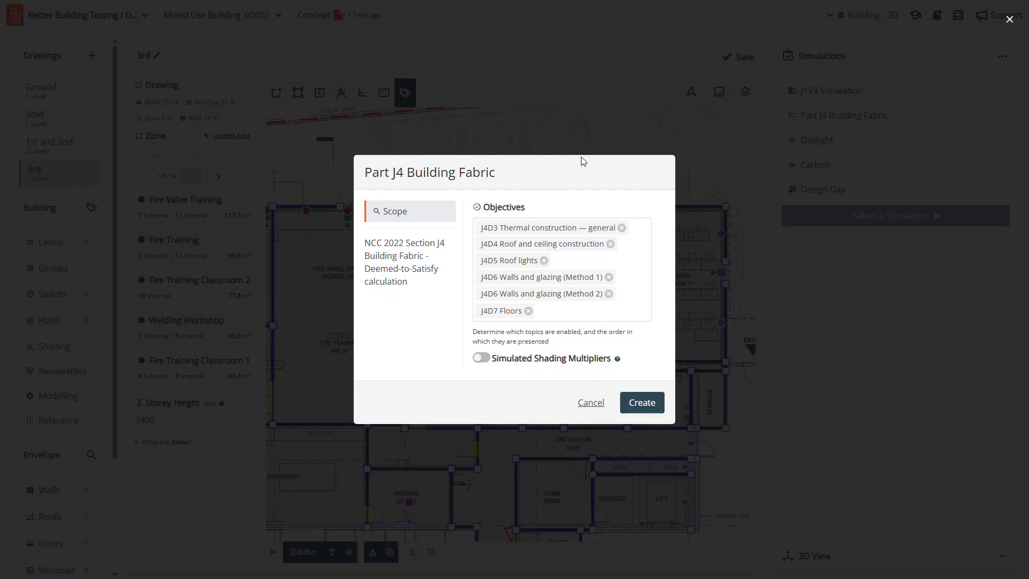
# - Remove all J4D4, J4D5, J4D6 and J4D7 objectives, leaving only J4D3 Thermal construction — general
pyautogui.click(528, 311)
pyautogui.click(608, 294)
pyautogui.click(608, 286)
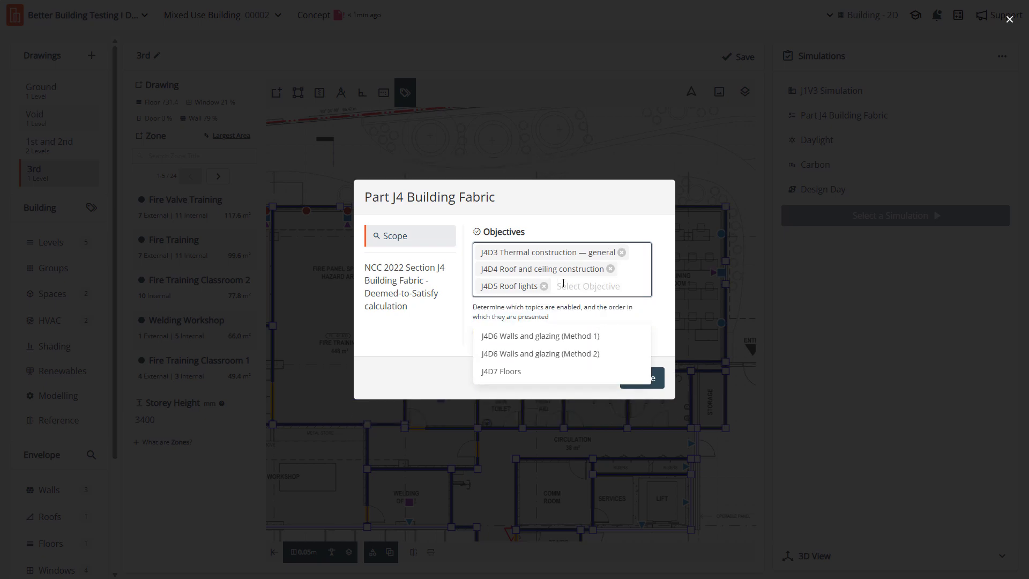
pyautogui.click(544, 285)
pyautogui.click(610, 269)
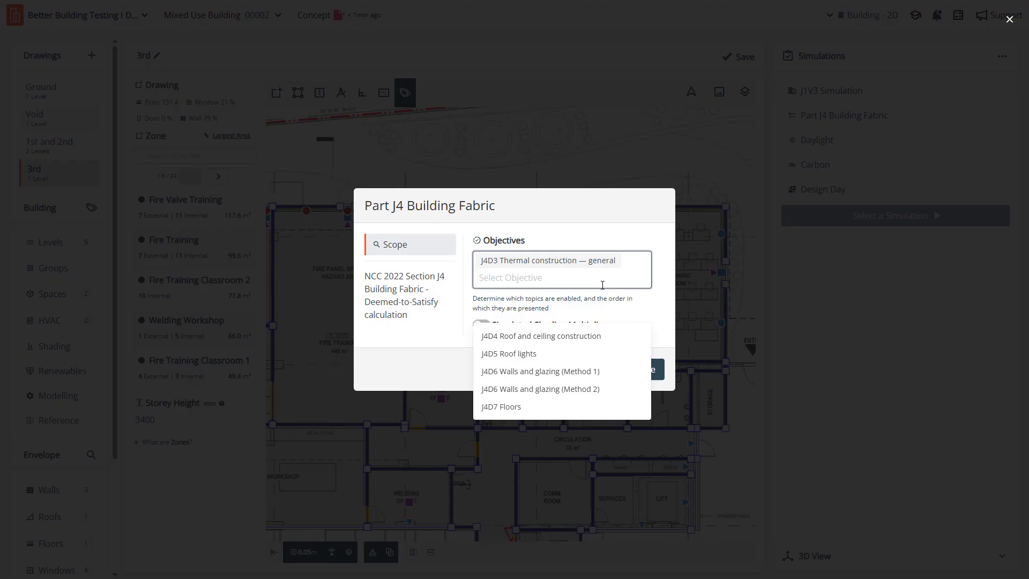
# - Add back the J4D4 Roof and ceiling construction, J4D5 Roof lights, both J4D6 Walls and glazing methods, and J4D7 Floors objectives
pyautogui.click(534, 335)
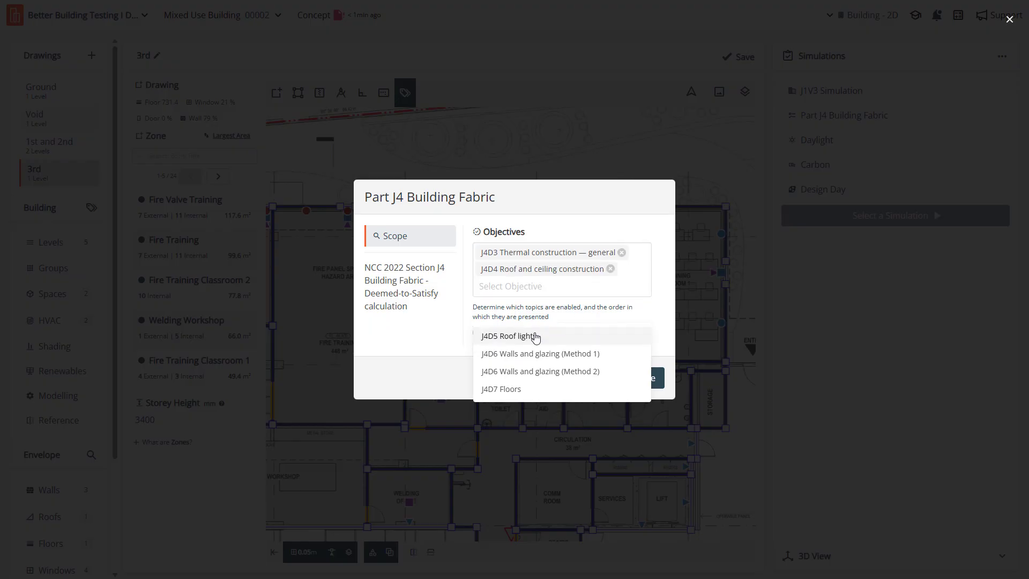
pyautogui.click(534, 335)
pyautogui.click(535, 336)
pyautogui.click(535, 336)
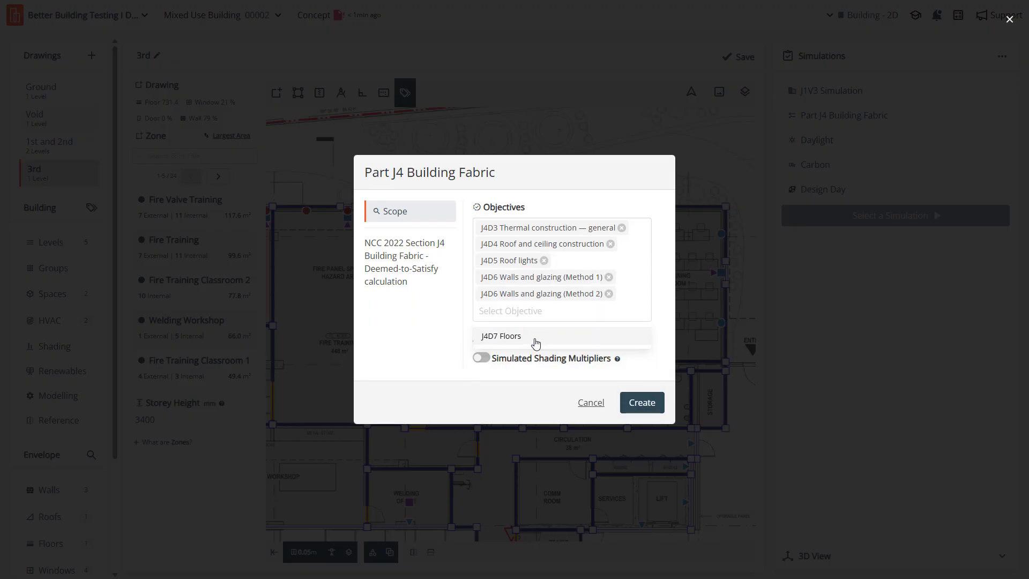
pyautogui.click(536, 338)
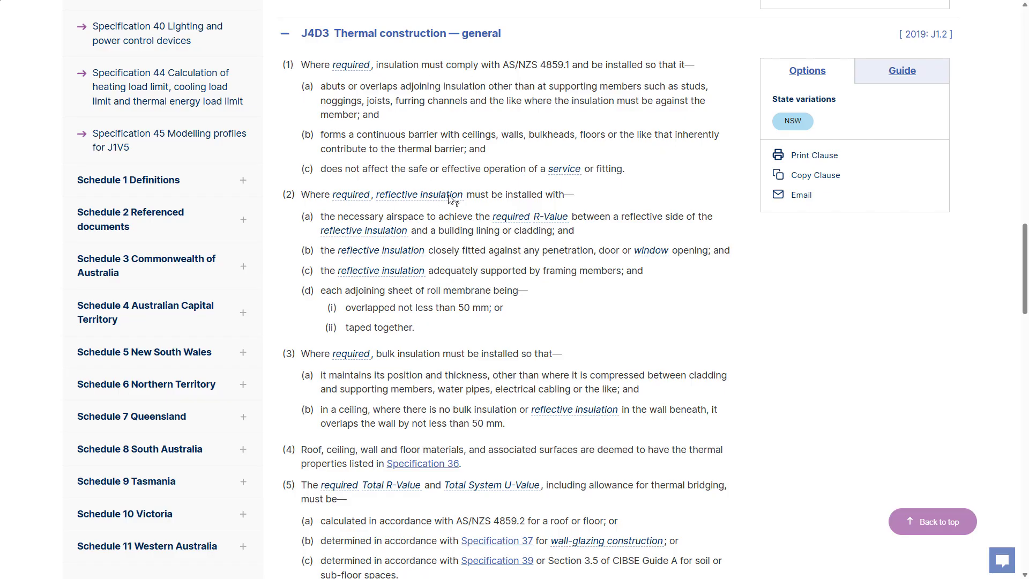
# - Examine the insulation and Total R-Value requirements in NCC clause J4D3 Thermal construction — general, including the wall-glazing construction definition
pyautogui.scroll(-2, 436, 314)
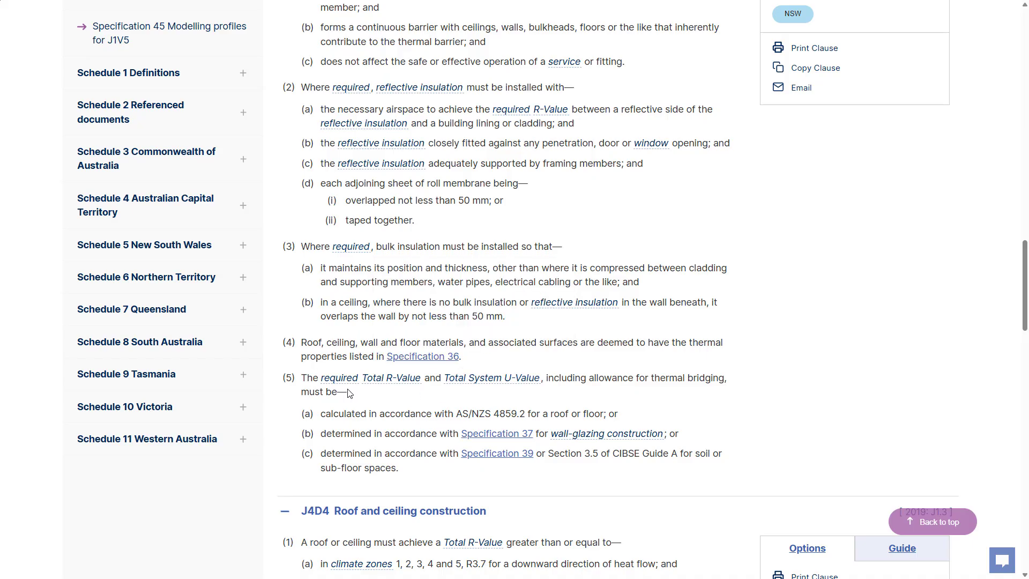
pyautogui.moveTo(643, 432)
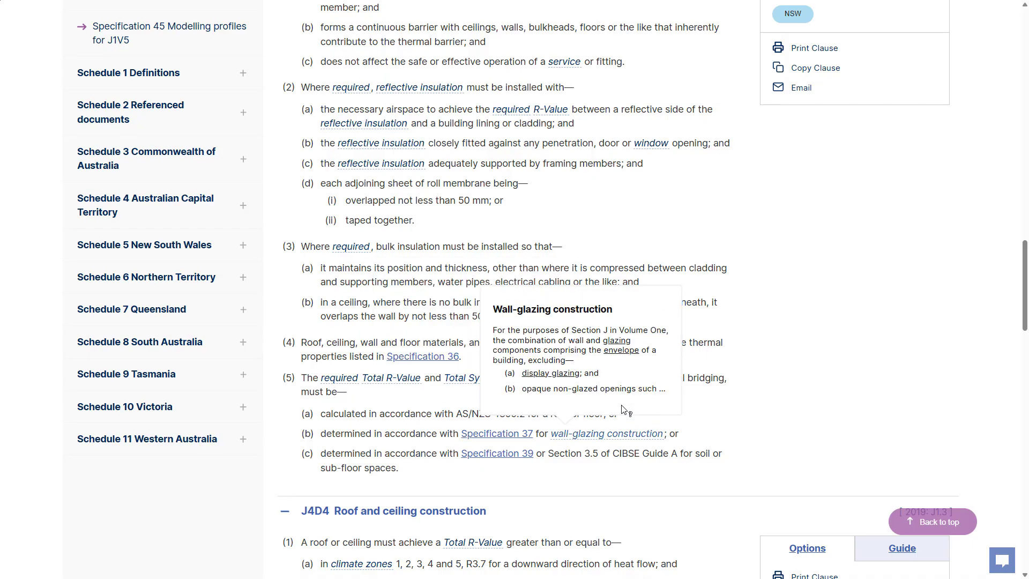
pyautogui.scroll(1, 622, 410)
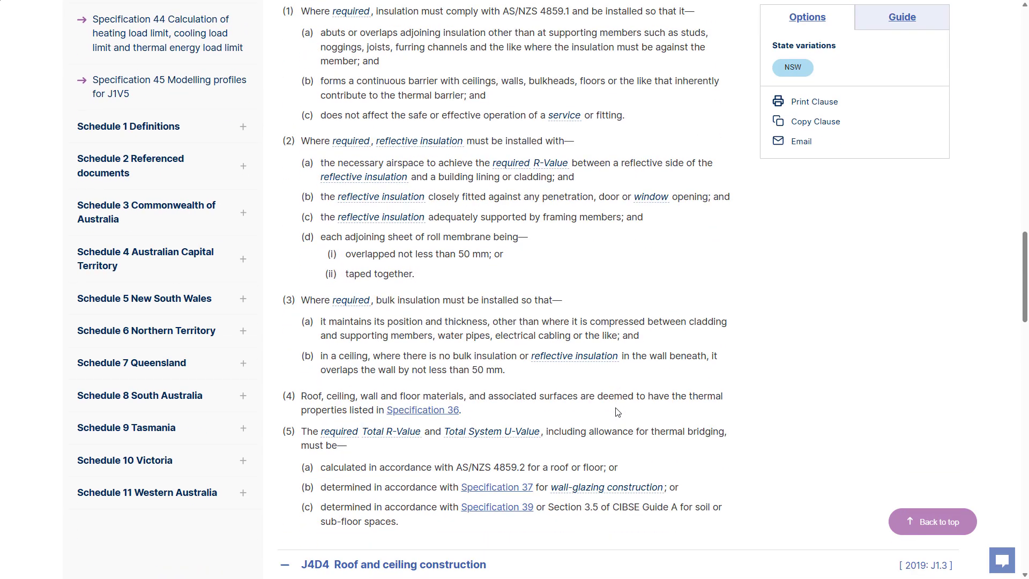
pyautogui.scroll(1, 618, 412)
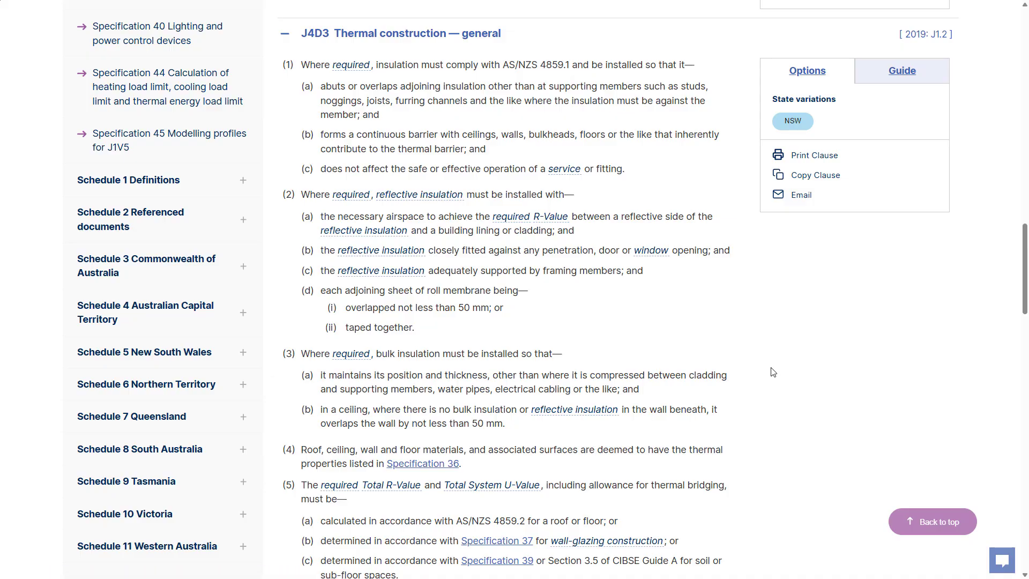
pyautogui.scroll(-1, 775, 369)
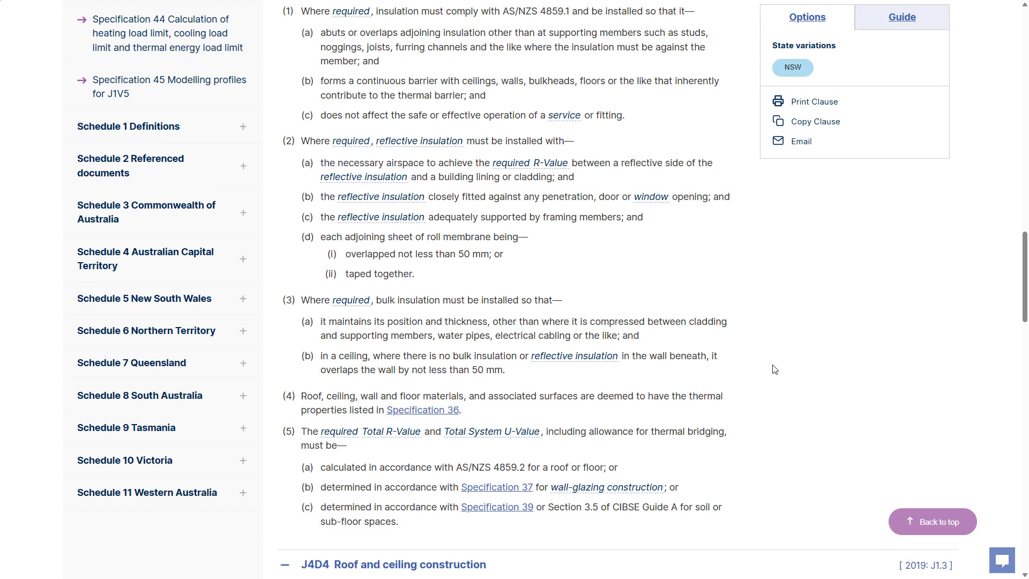
pyautogui.scroll(1, 775, 369)
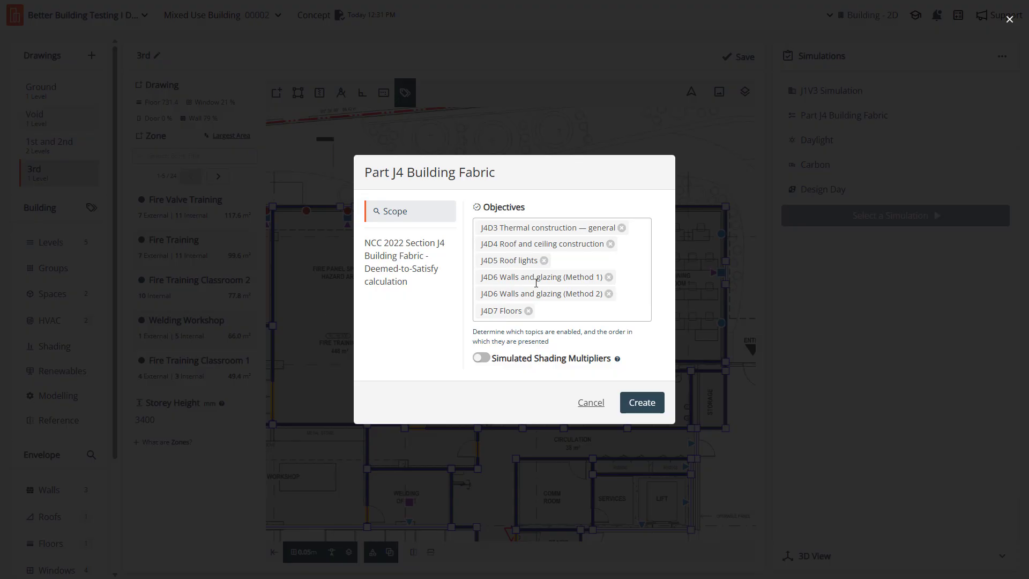
# - Close the Part J4 Building Fabric setup and check the Mixed Use Building project's location, building class and climate zone
pyautogui.click(597, 410)
pyautogui.click(214, 17)
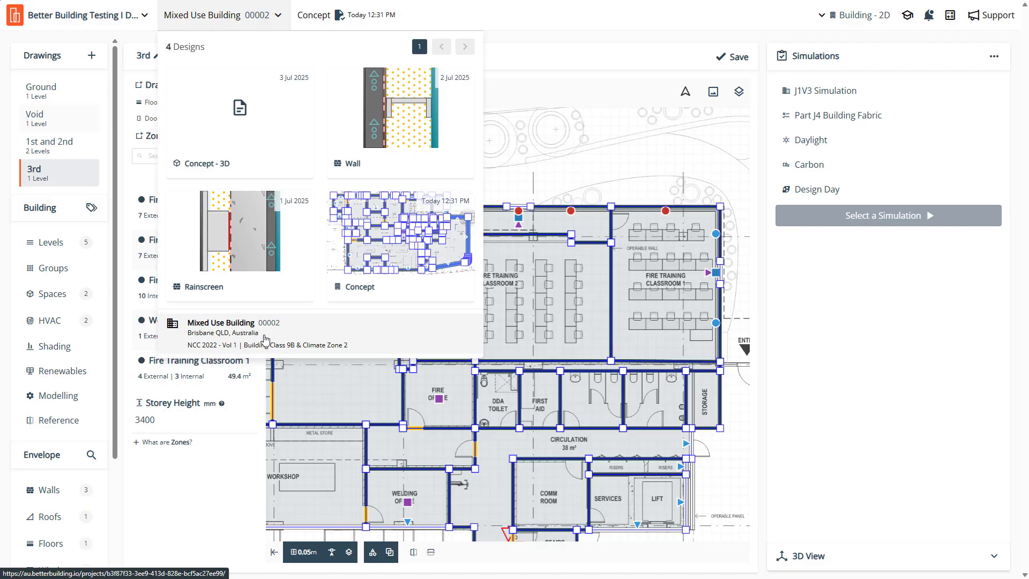
pyautogui.click(808, 318)
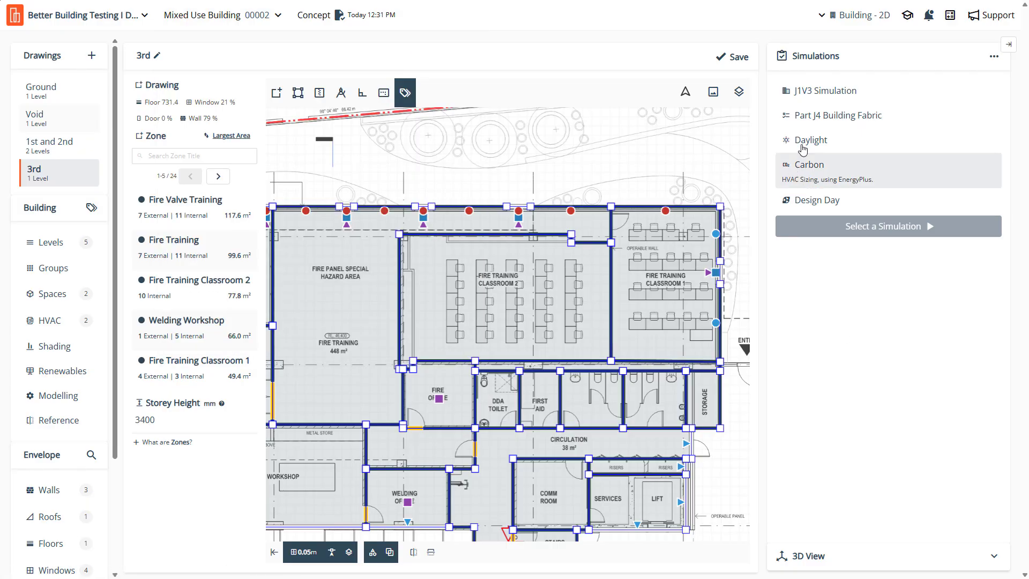
# - Reopen the Part J4 Building Fabric setup and read the explanation of Simulated Shading Multipliers
pyautogui.click(823, 115)
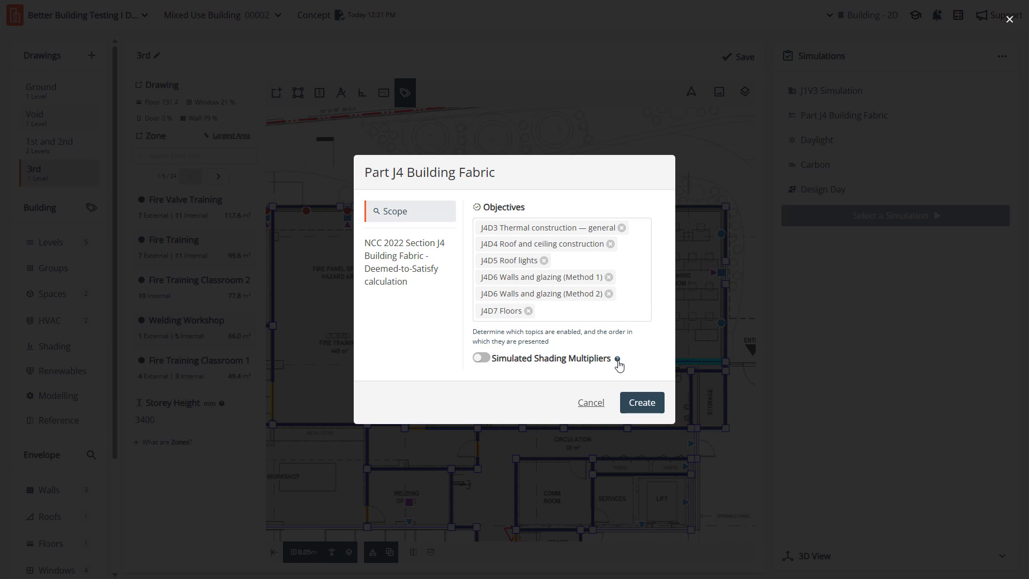
pyautogui.click(618, 360)
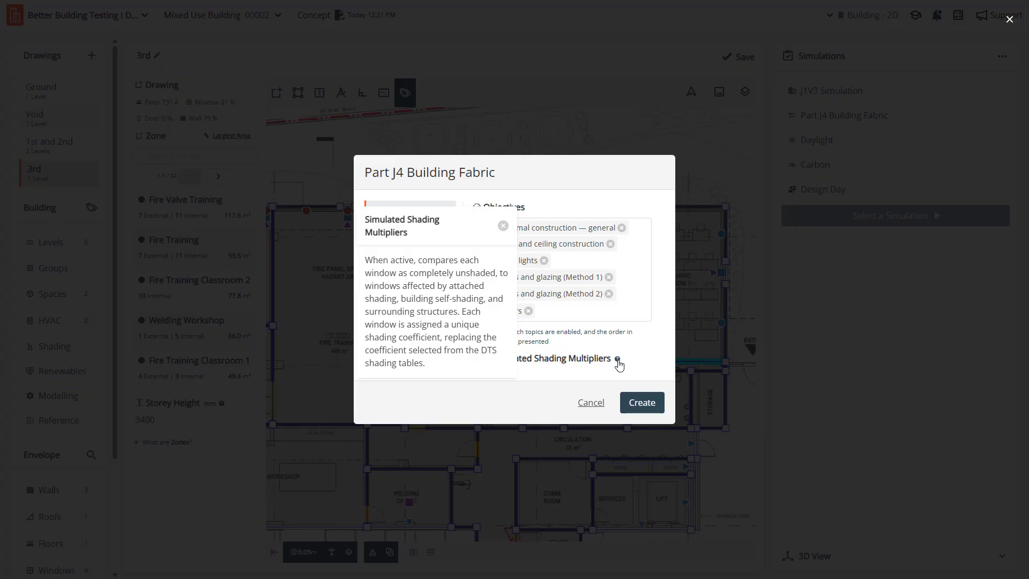
pyautogui.click(557, 403)
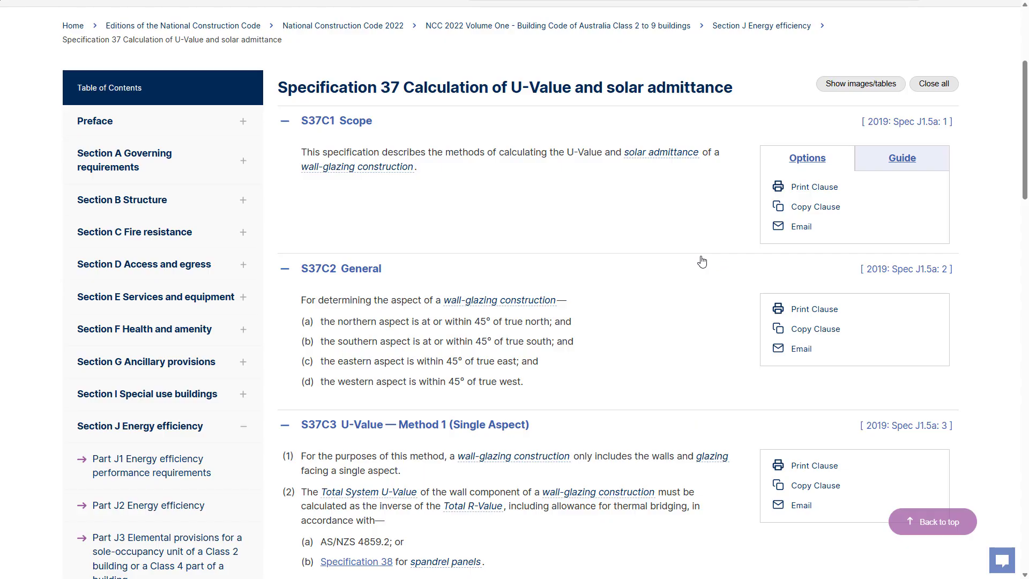
# - Look through NCC Specification 37's U-Value and solar admittance methods as far as clause S37C7 Shading
pyautogui.scroll(-7, 668, 257)
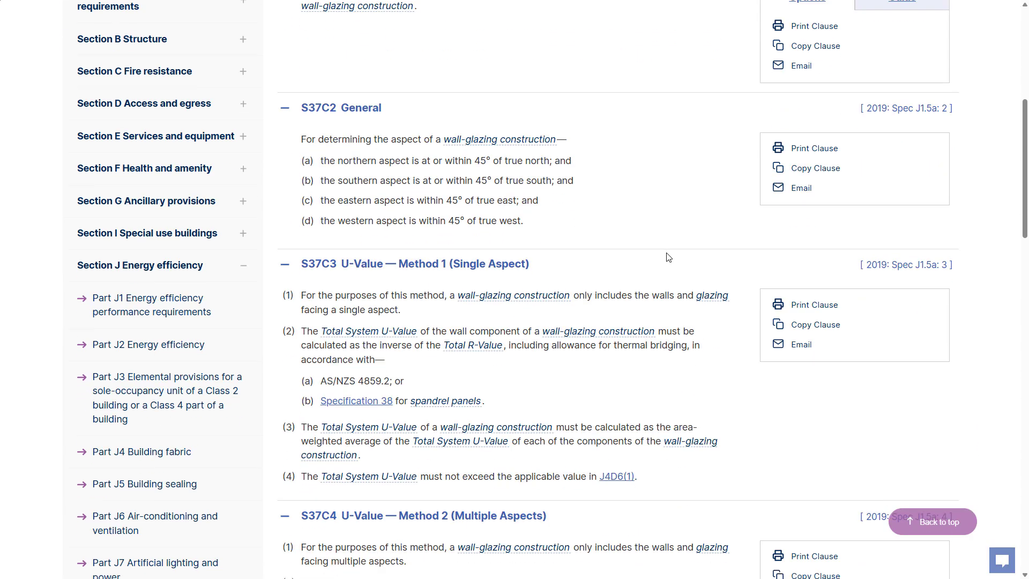
pyautogui.scroll(-5, 669, 258)
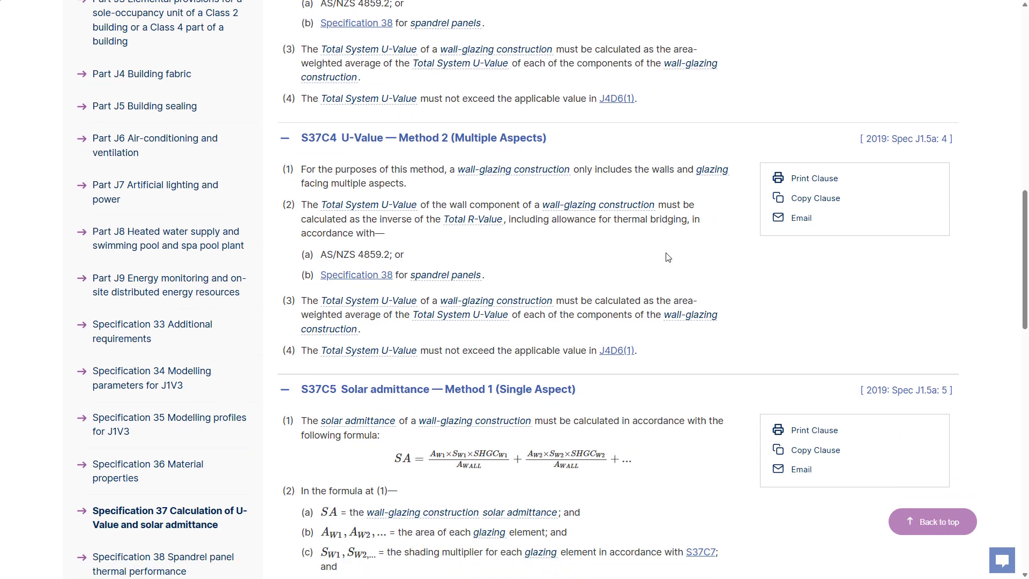
pyautogui.scroll(-3, 668, 257)
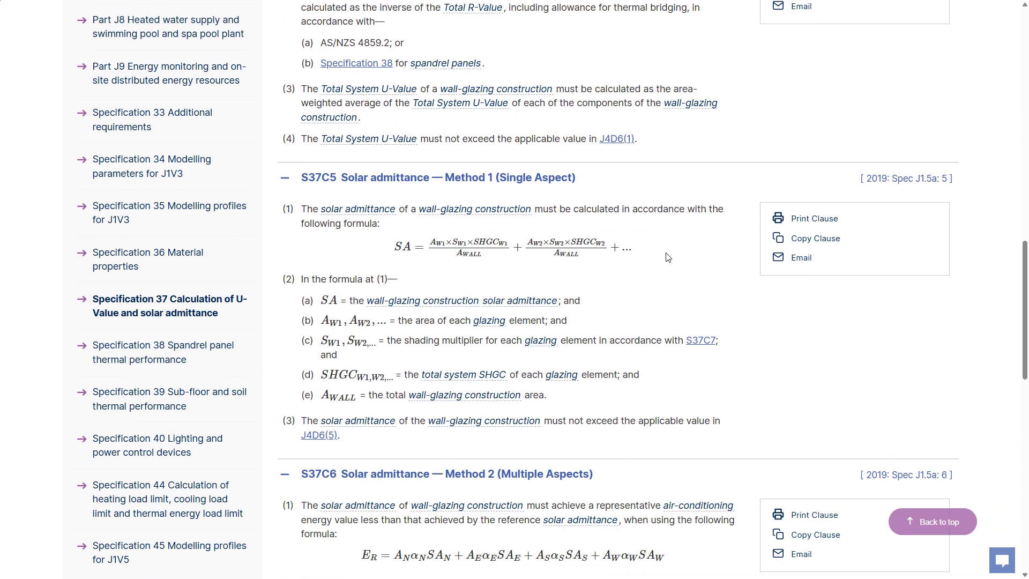
pyautogui.scroll(5, 668, 258)
pyautogui.scroll(-15, 668, 257)
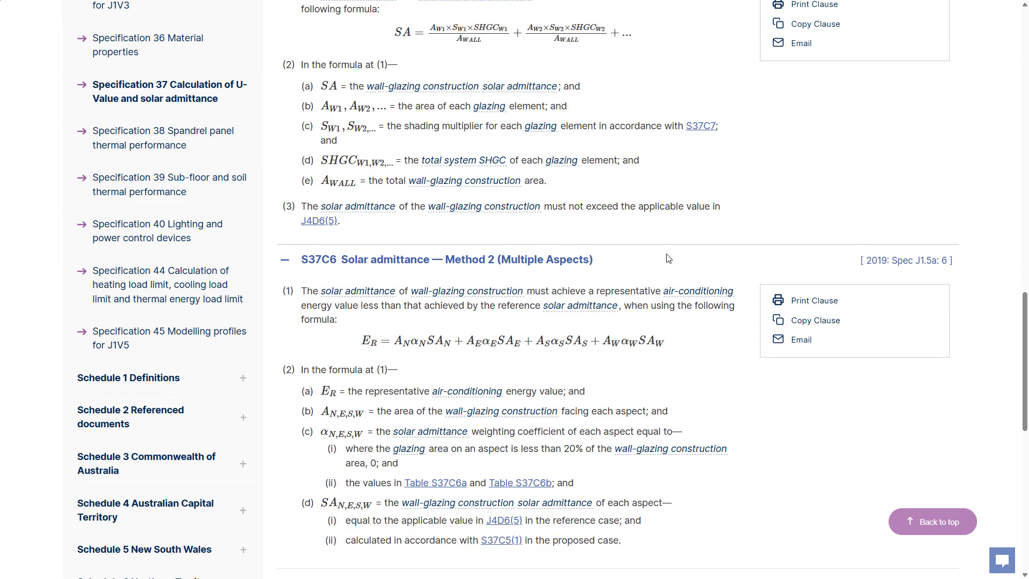
pyautogui.scroll(-2, 668, 259)
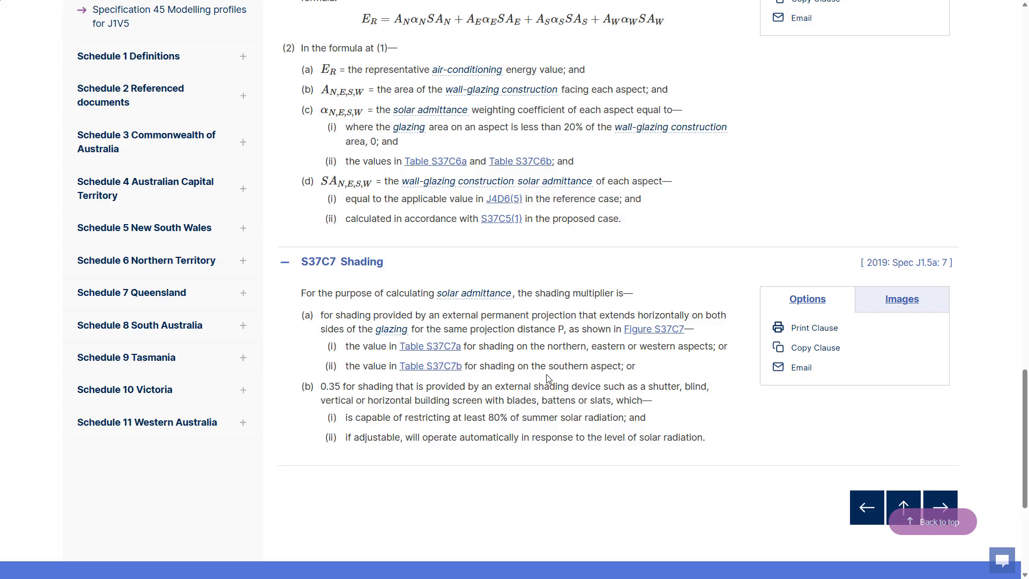
# - Examine Figure S37C7 on measuring P, G and H for permanent external shading, and close the figure
pyautogui.click(636, 331)
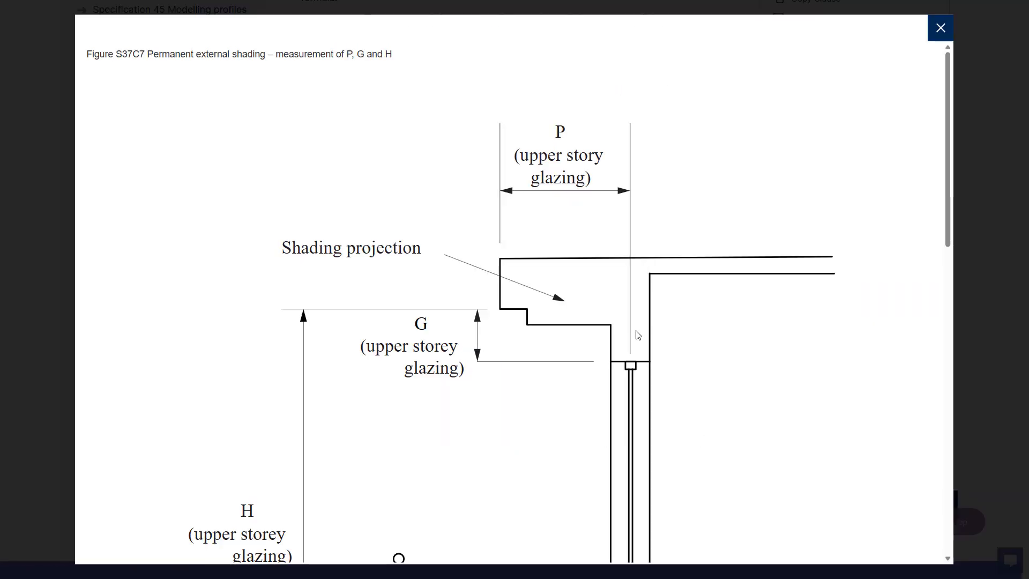
pyautogui.scroll(-1, 638, 333)
pyautogui.scroll(-6, 677, 314)
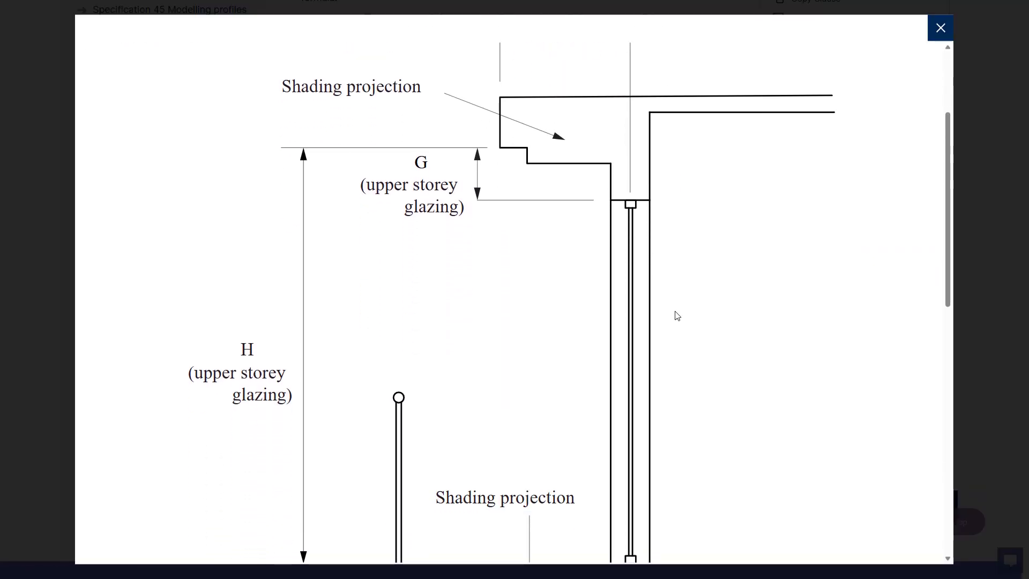
pyautogui.scroll(-3, 677, 315)
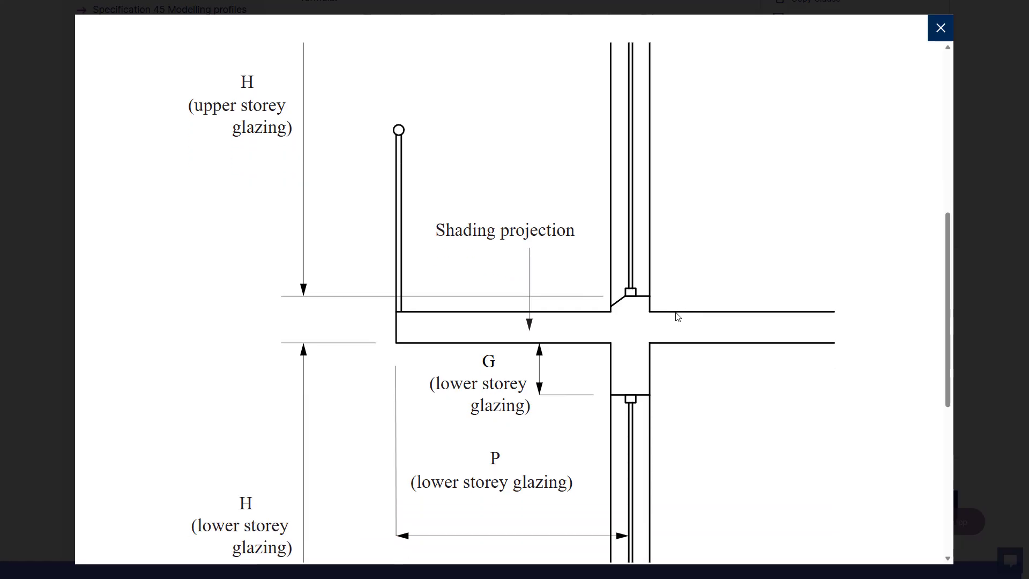
pyautogui.click(940, 28)
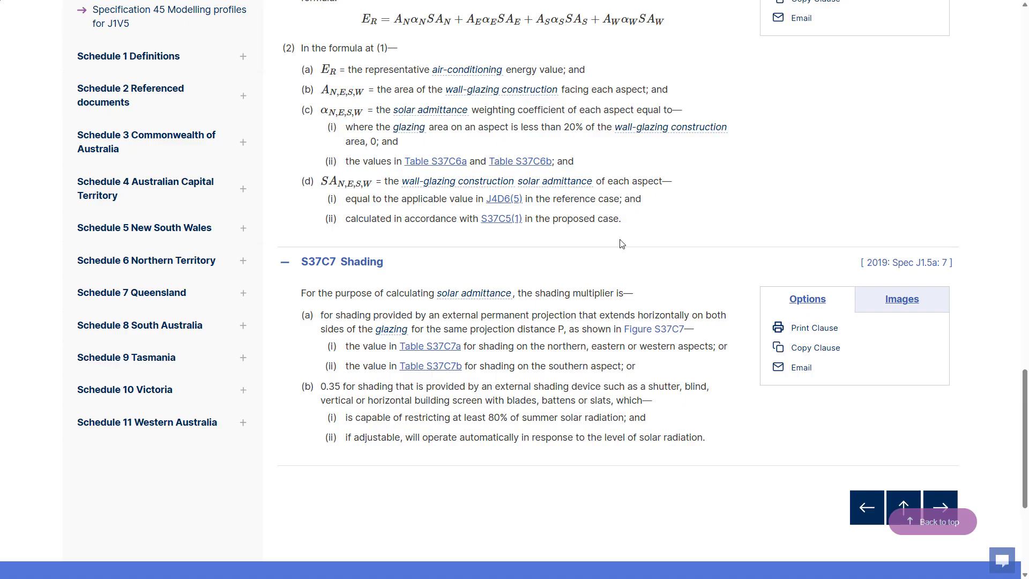
# - Examine shading multiplier Table S37C7a for northern, eastern and western aspects and Table S37C7b for the southern aspect
pyautogui.click(444, 351)
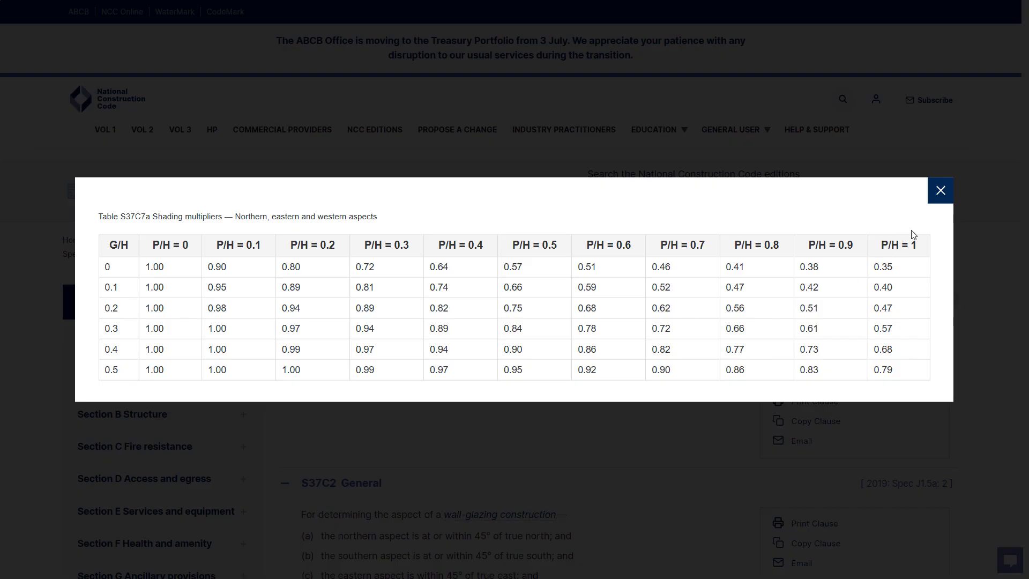
pyautogui.moveTo(435, 349); pyautogui.dragTo(470, 364)
pyautogui.click(470, 364)
pyautogui.click(940, 200)
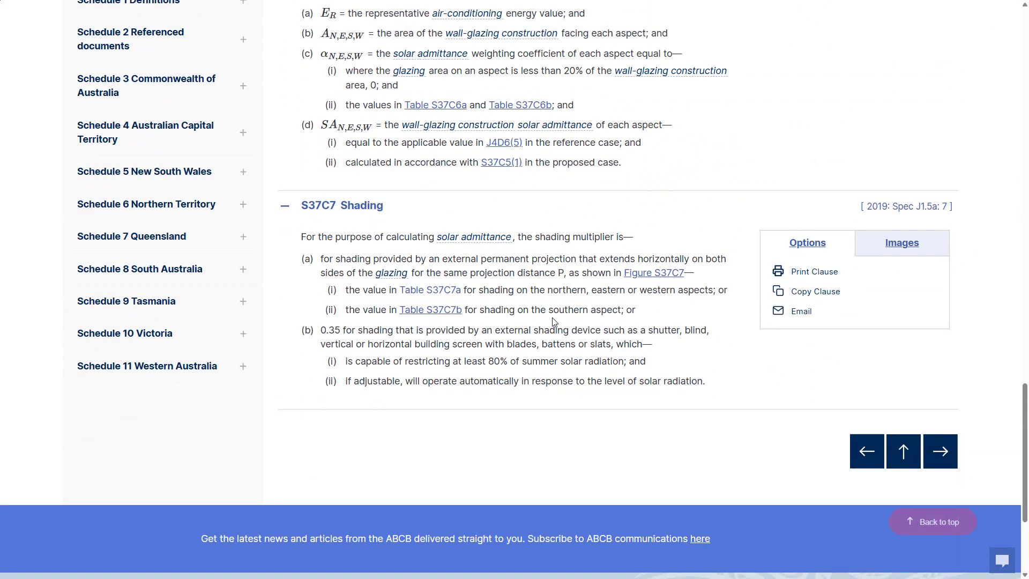
pyautogui.click(443, 315)
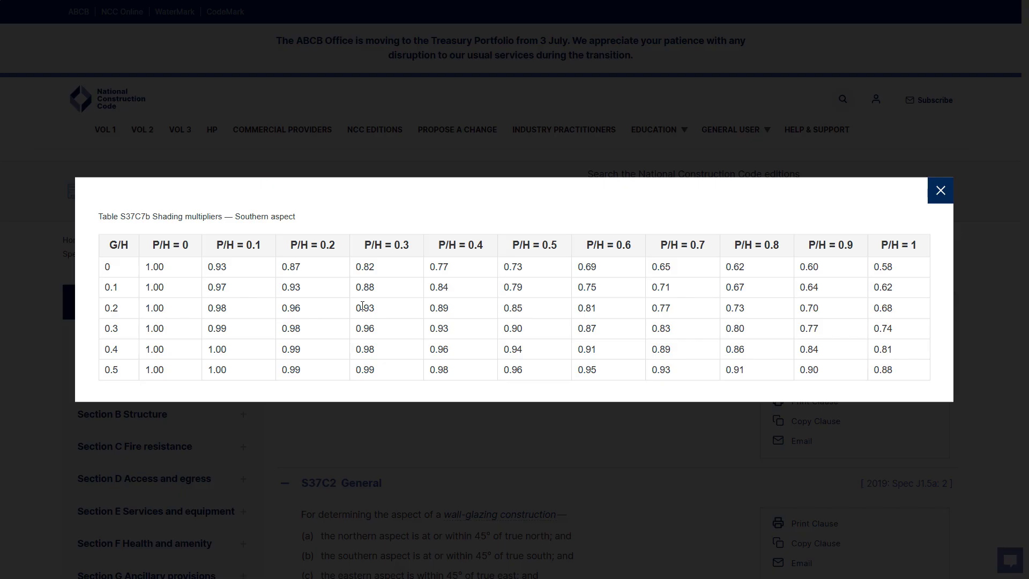
pyautogui.click(941, 191)
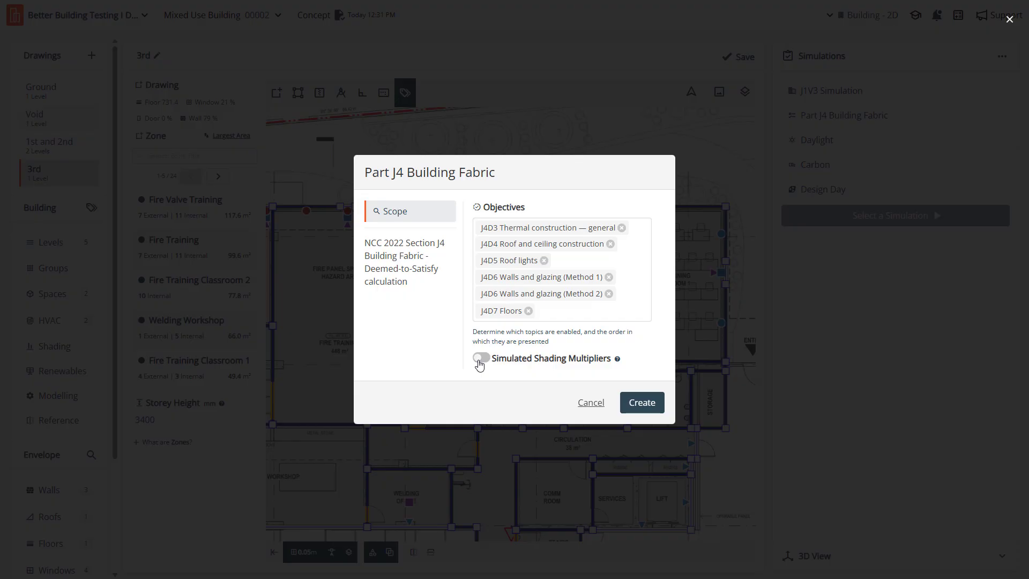
# - Switch Simulated Shading Multipliers on and off again in the Part J4 setup, and review the option's explanation
pyautogui.click(480, 359)
pyautogui.click(479, 359)
pyautogui.click(617, 359)
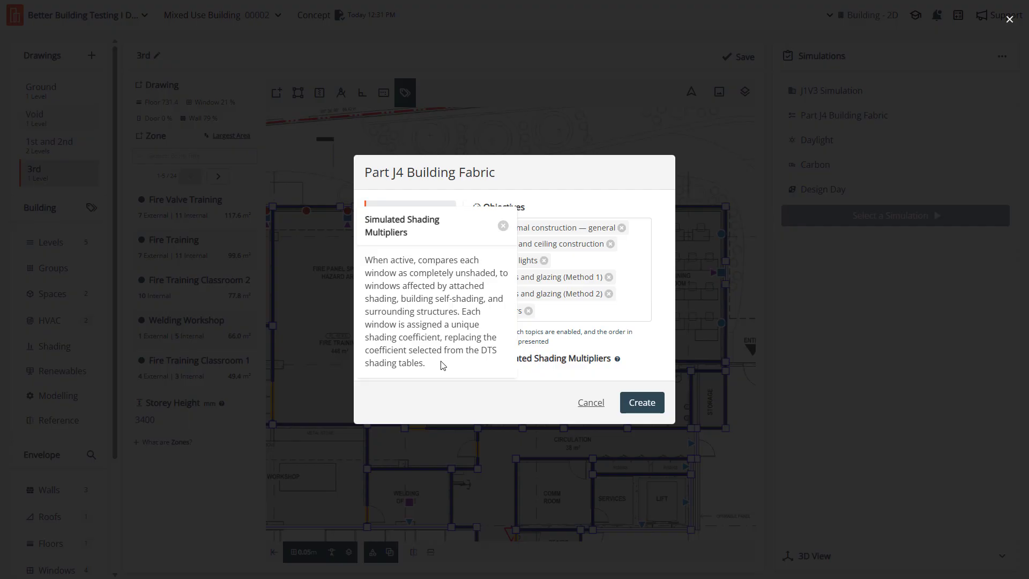
pyautogui.click(581, 193)
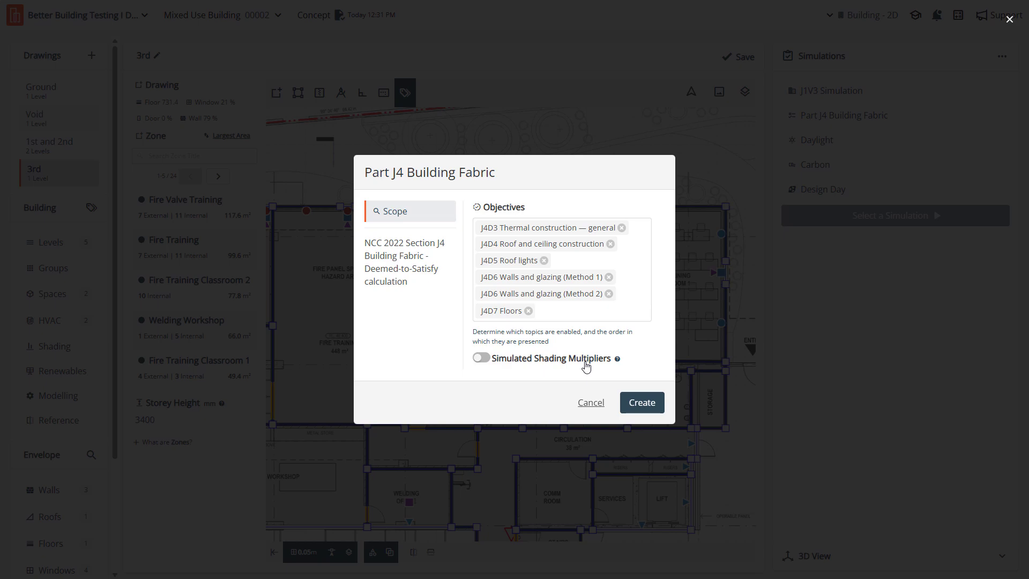
# - Create the Part J4 Building Fabric assessment with all listed objectives, enable Save Results (Uses Credits), and run the simulation
pyautogui.click(644, 410)
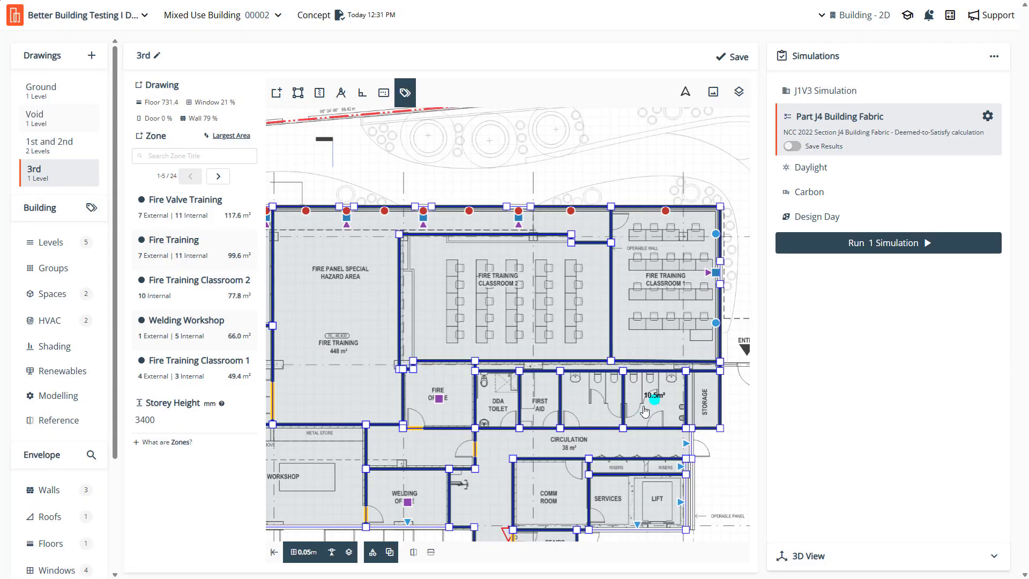
pyautogui.click(793, 146)
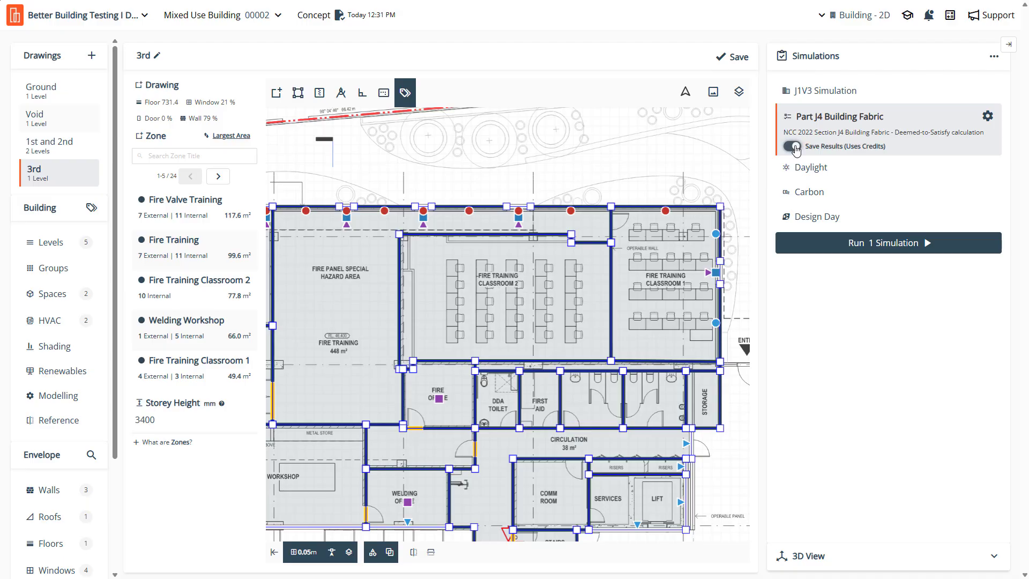
pyautogui.click(792, 146)
pyautogui.click(793, 146)
pyautogui.click(881, 244)
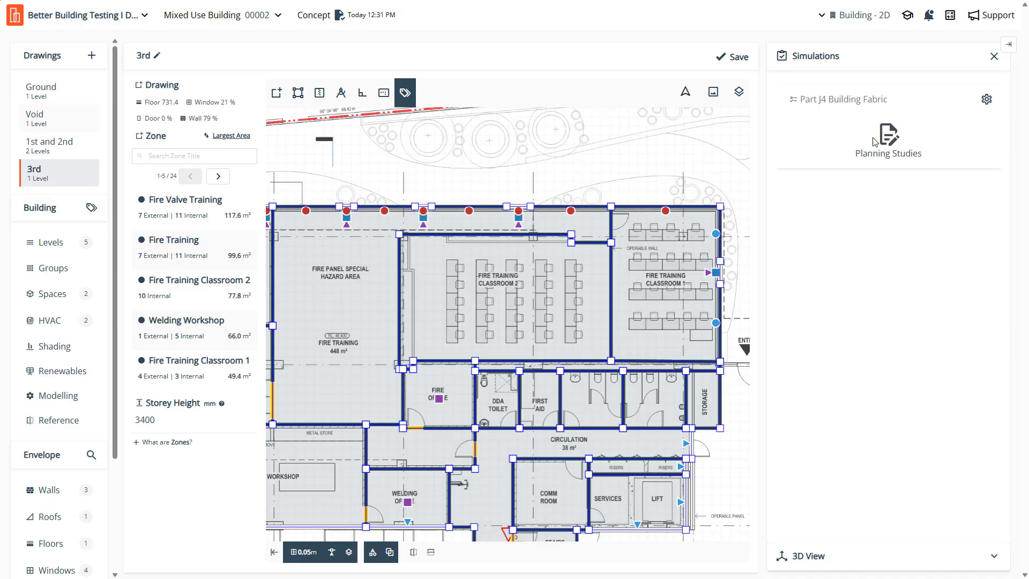
pyautogui.scroll(-5, 507, 298)
pyautogui.scroll(-4, 507, 299)
pyautogui.scroll(4, 372, 281)
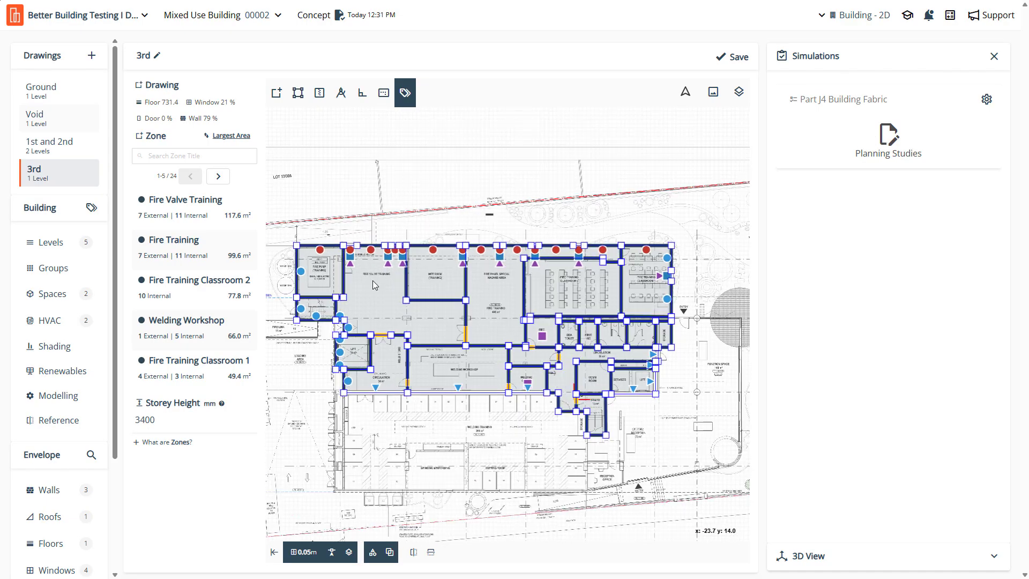
pyautogui.scroll(-2, 680, 318)
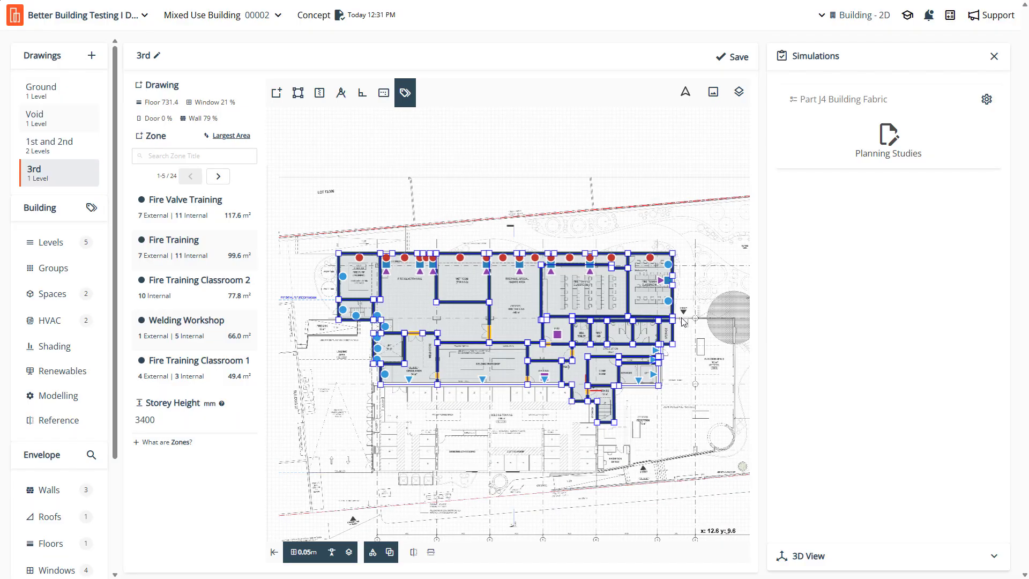
pyautogui.scroll(1, 682, 322)
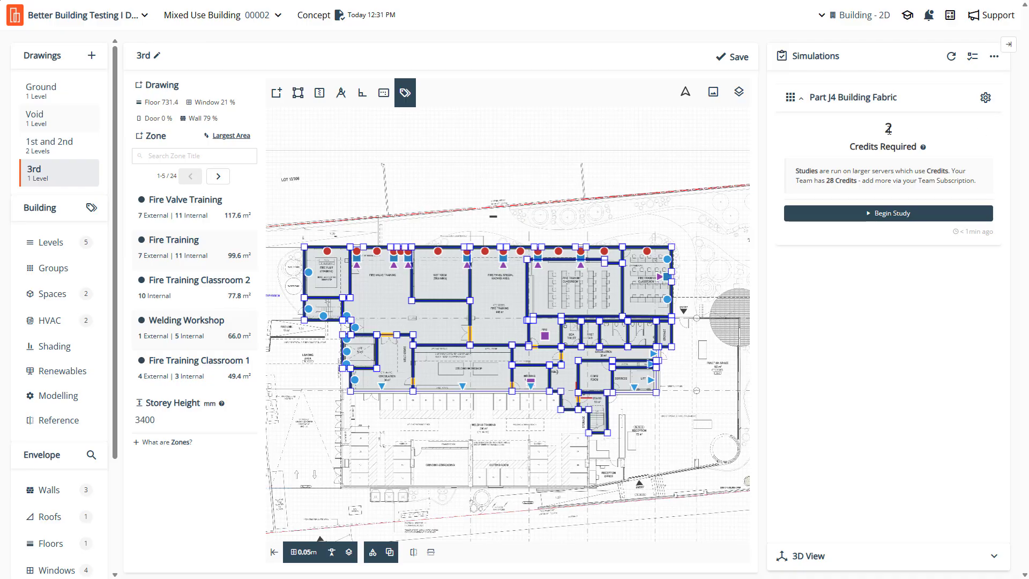
# - Read the Credits Required explanation, and begin the Part J4 Building Fabric study with the subtitle Example DTS Assessment
pyautogui.click(923, 147)
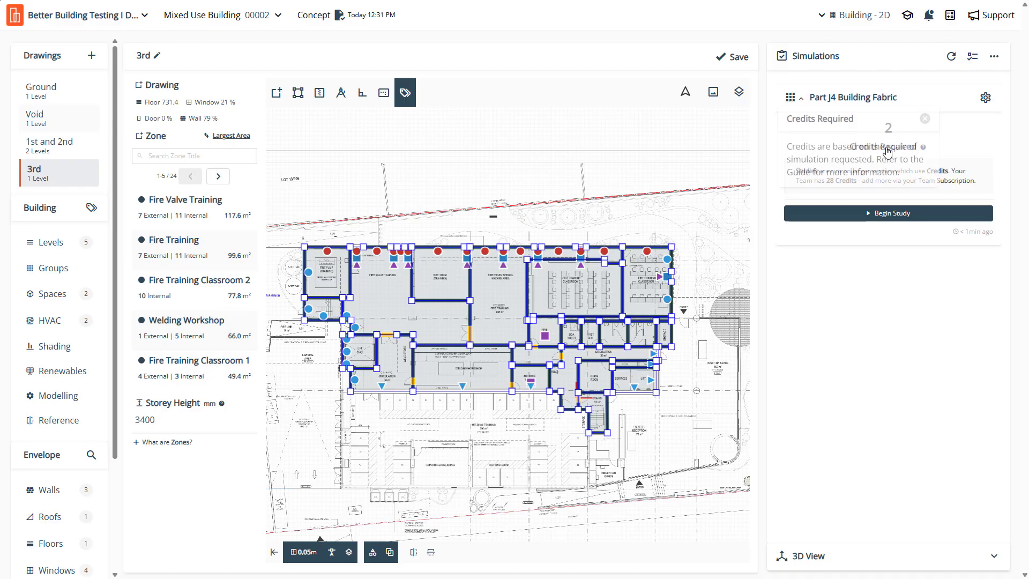
pyautogui.click(896, 242)
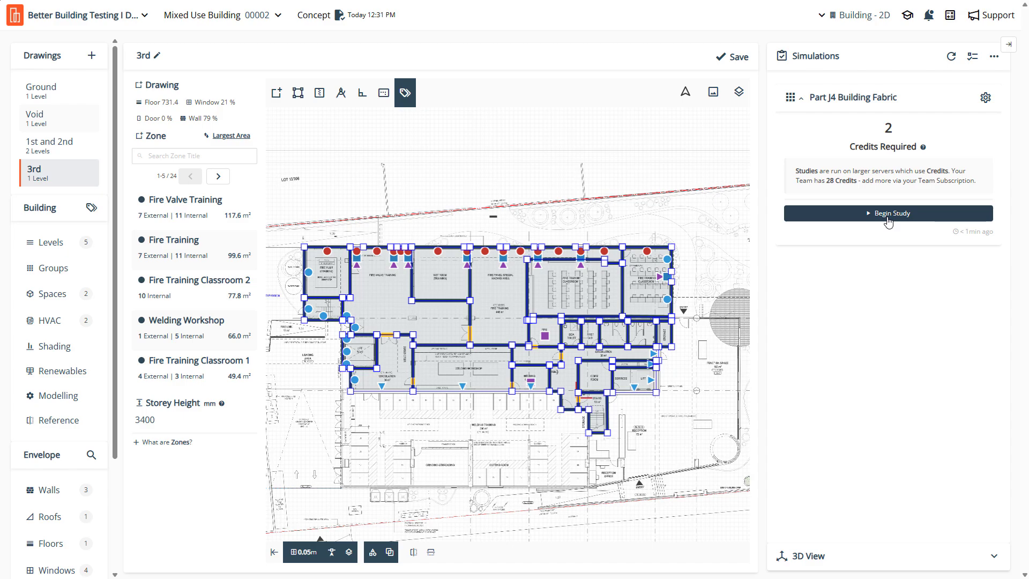
pyautogui.click(828, 214)
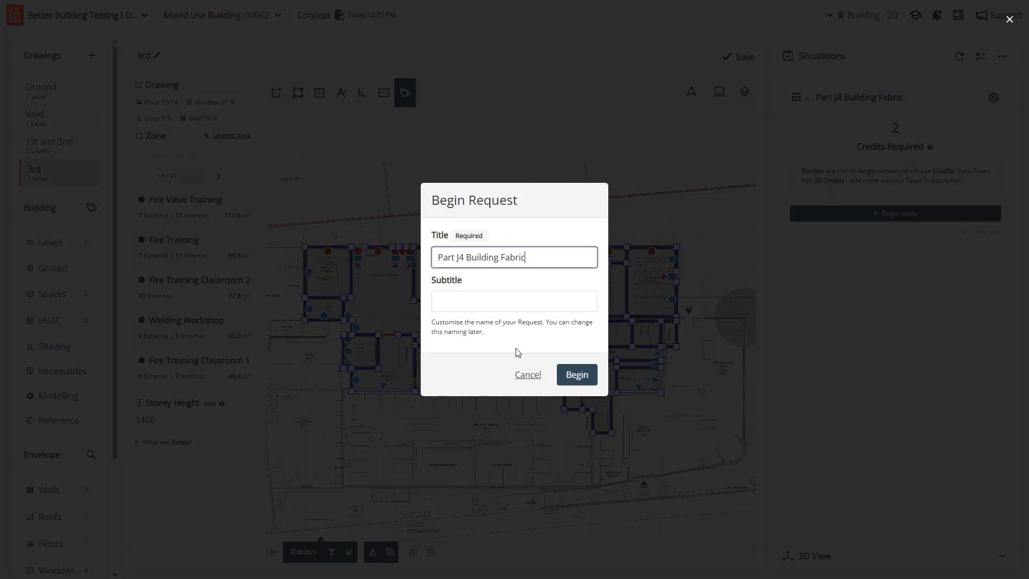
pyautogui.click(519, 302)
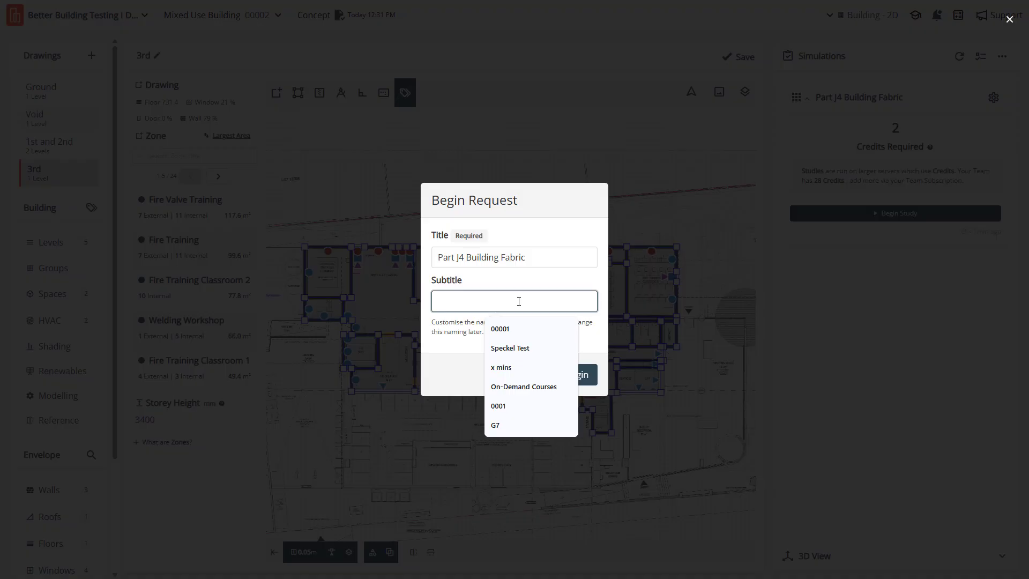
pyautogui.write('Example')
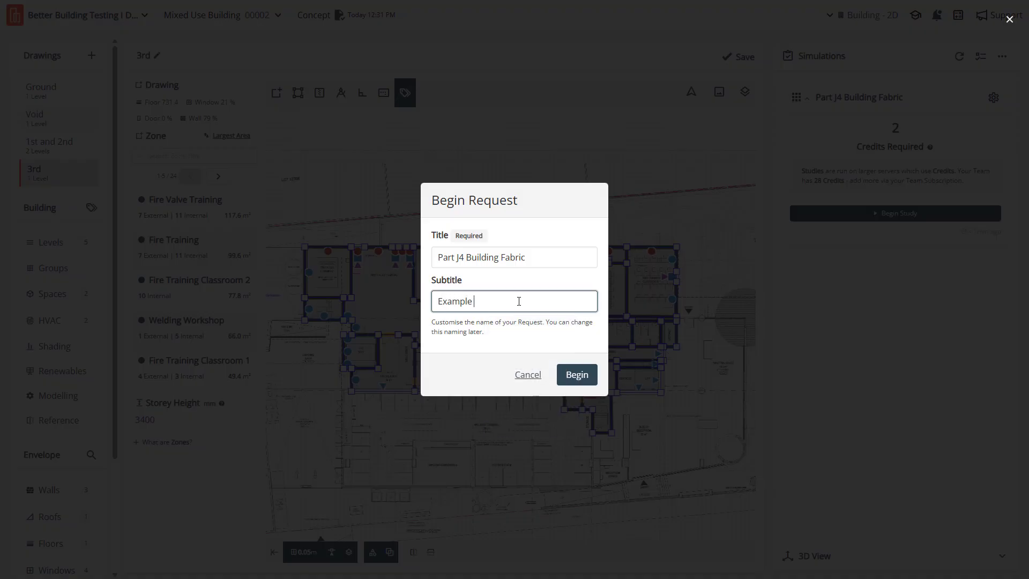
pyautogui.write(' DTS Assessment')
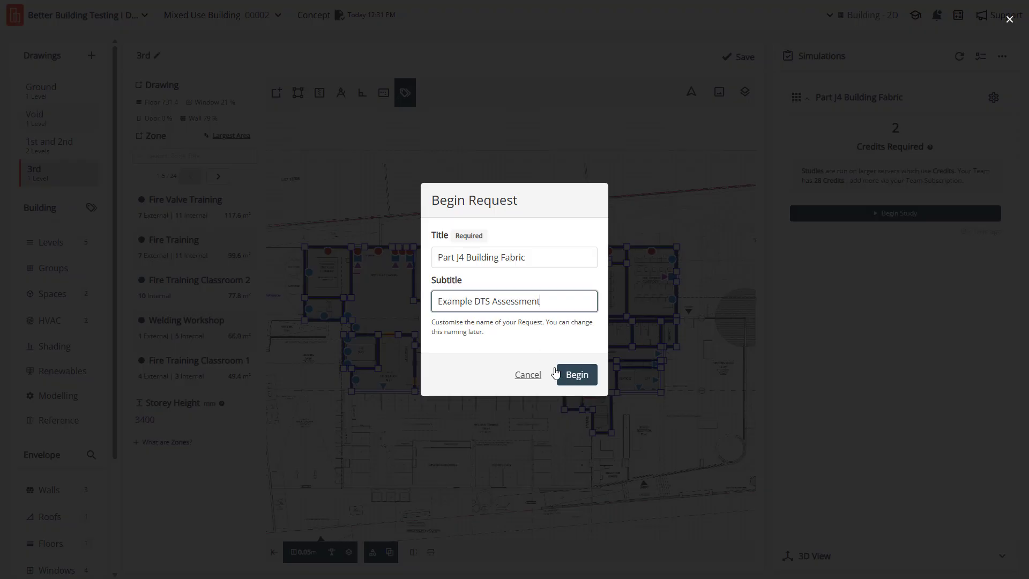
pyautogui.click(572, 378)
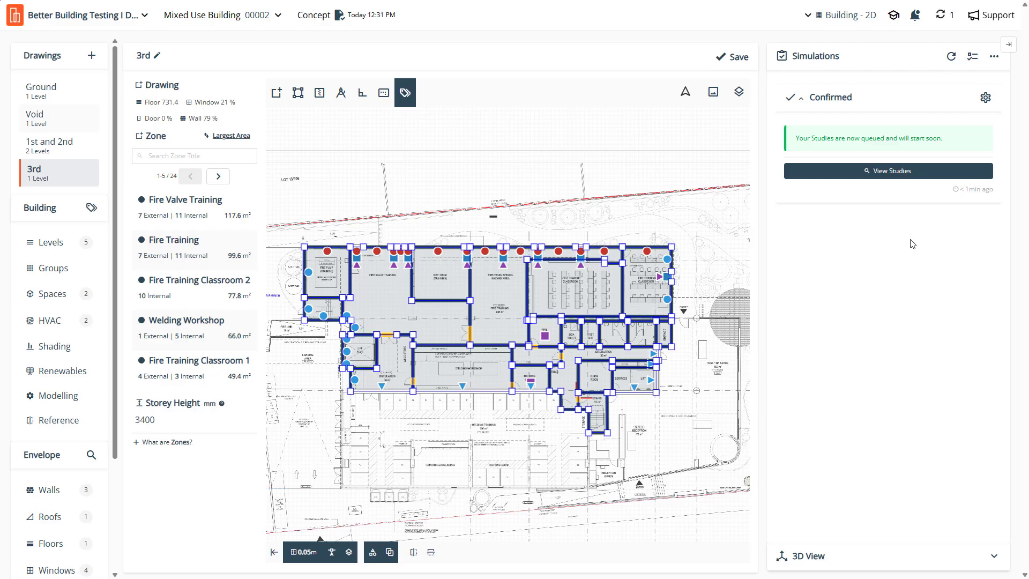
# - Open the queued Part J4 Building Fabric study in a new window
pyautogui.click(943, 24)
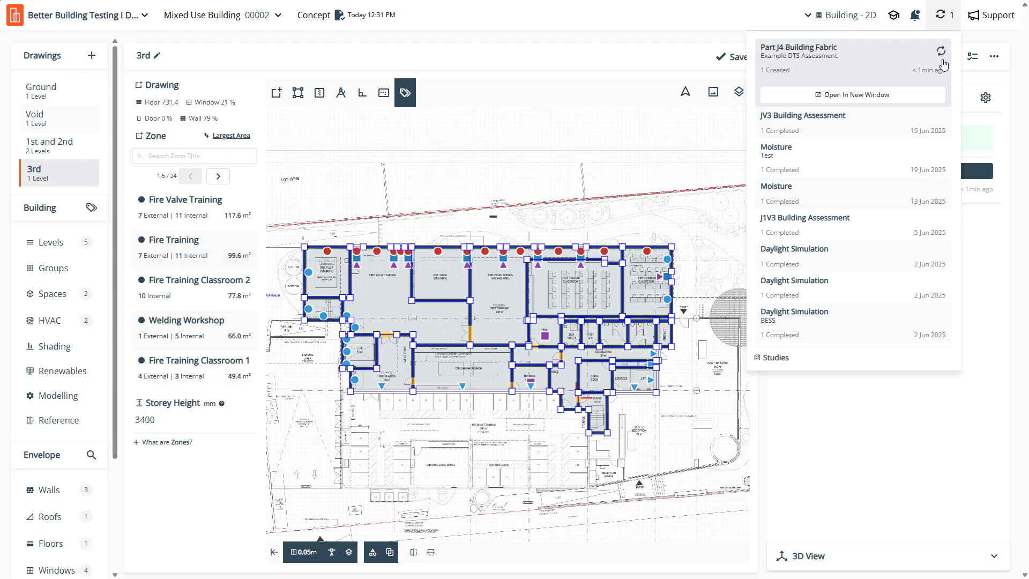
pyautogui.click(882, 95)
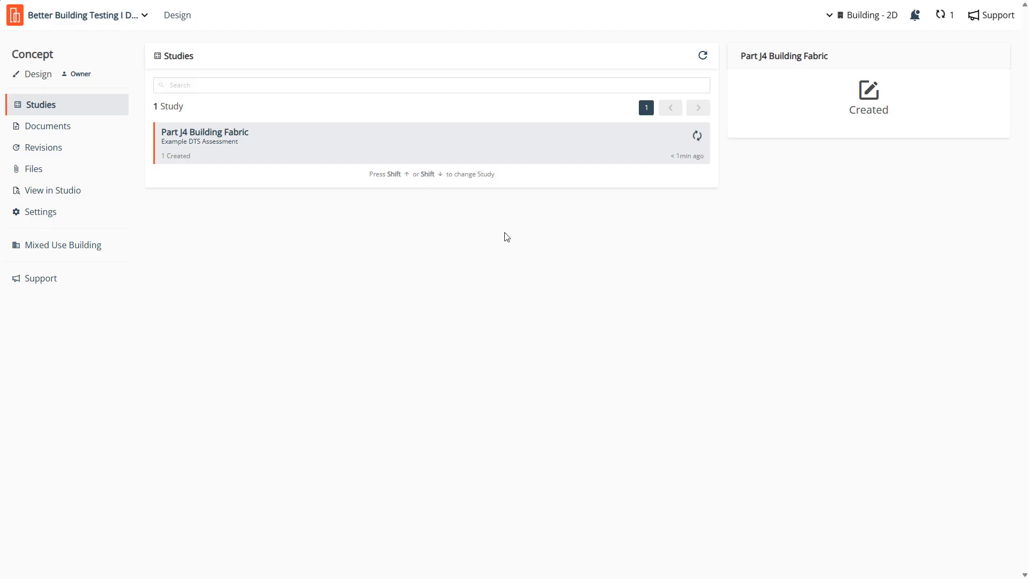
pyautogui.moveTo(239, 148)
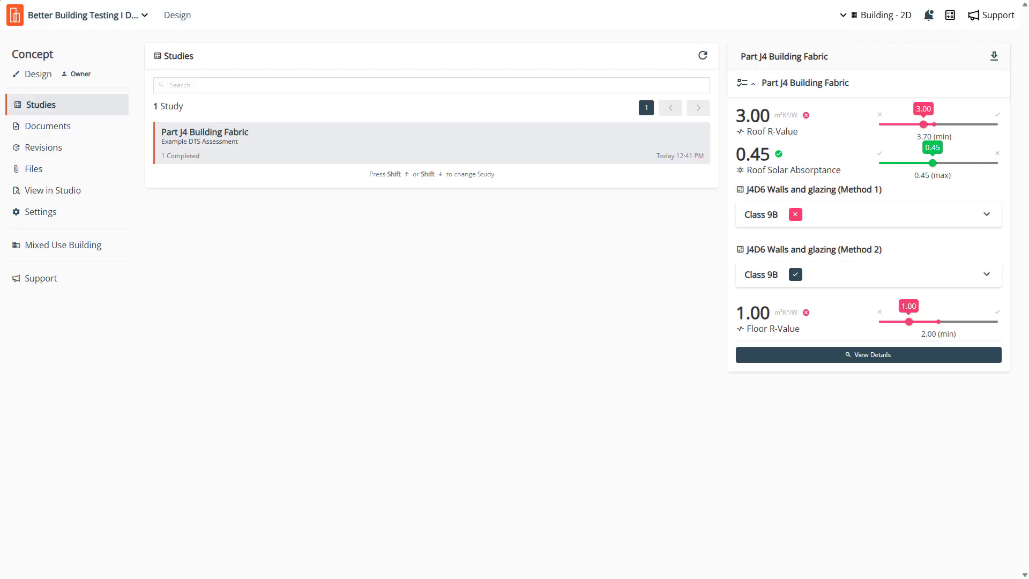
# - Examine the completed study's Roof R-Value, Roof Solar Absorptance and Floor R-Value results
pyautogui.moveTo(770, 114); pyautogui.dragTo(729, 120)
pyautogui.moveTo(772, 155); pyautogui.dragTo(729, 168)
pyautogui.click(755, 313)
pyautogui.doubleClick(754, 313)
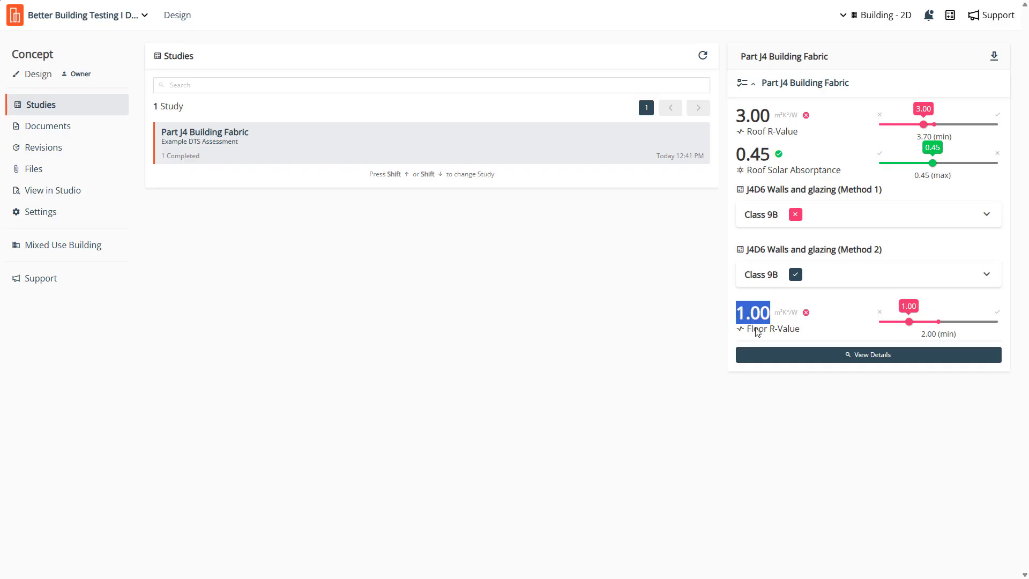
pyautogui.click(756, 329)
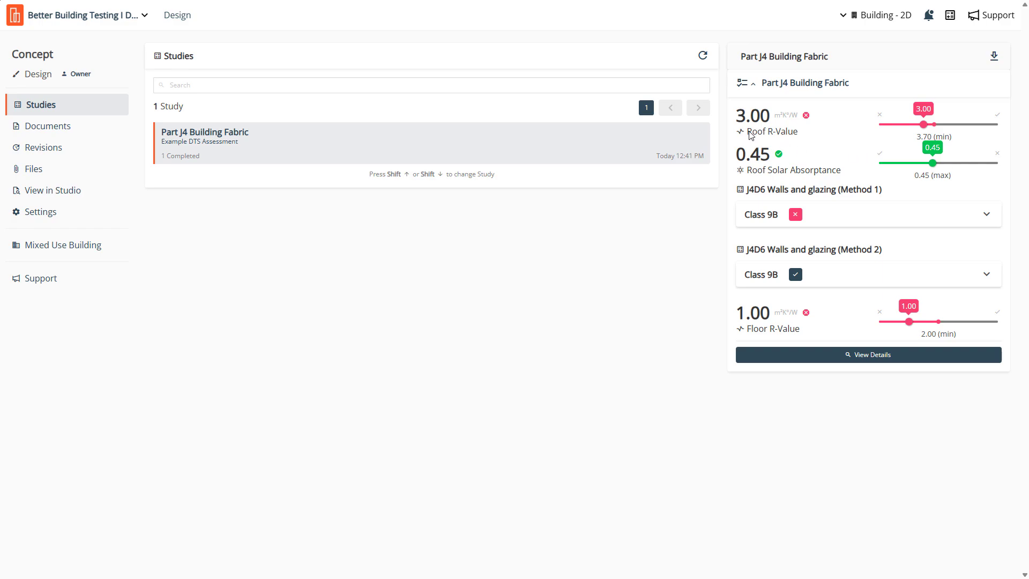
pyautogui.moveTo(747, 132); pyautogui.dragTo(797, 134)
pyautogui.click(796, 134)
pyautogui.moveTo(749, 171); pyautogui.dragTo(847, 175)
pyautogui.click(935, 184)
# - Expand the Class 9B results of J4D6 Walls and glazing Methods 1 and 2, examine them, and collapse both
pyautogui.click(792, 279)
pyautogui.click(838, 223)
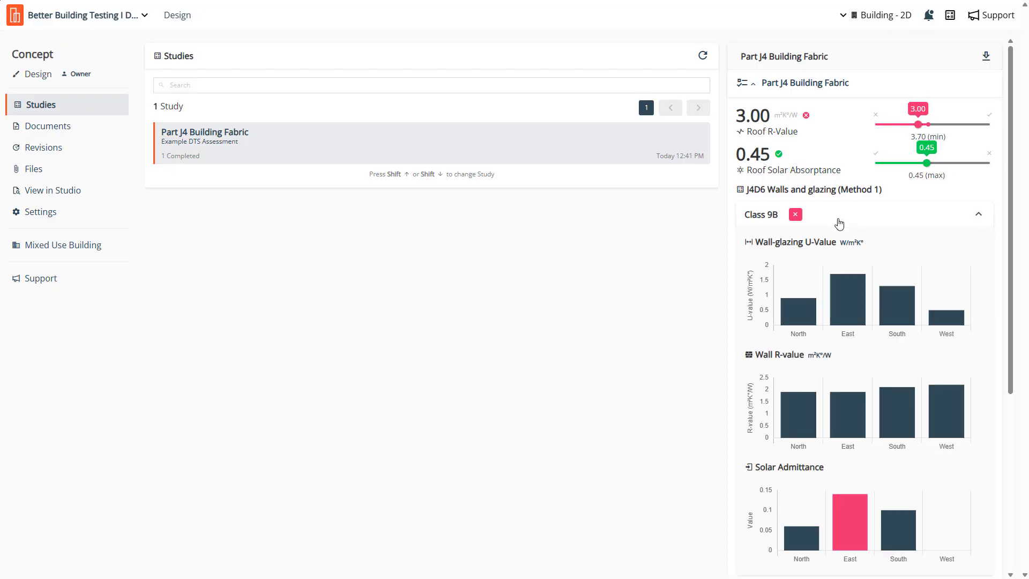
pyautogui.scroll(-2, 838, 223)
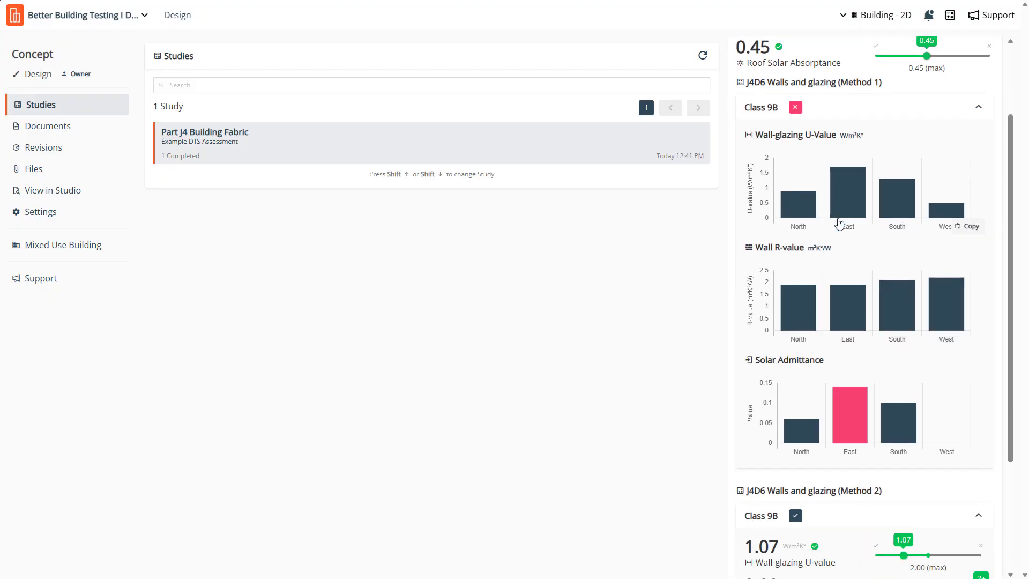
pyautogui.moveTo(853, 398)
pyautogui.scroll(1, 854, 398)
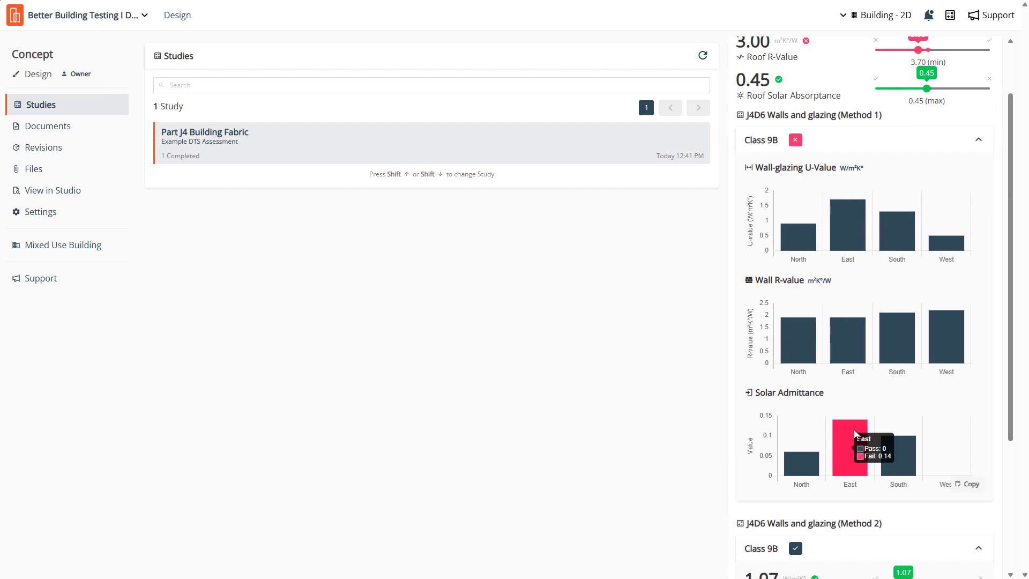
pyautogui.scroll(2, 911, 322)
pyautogui.click(977, 215)
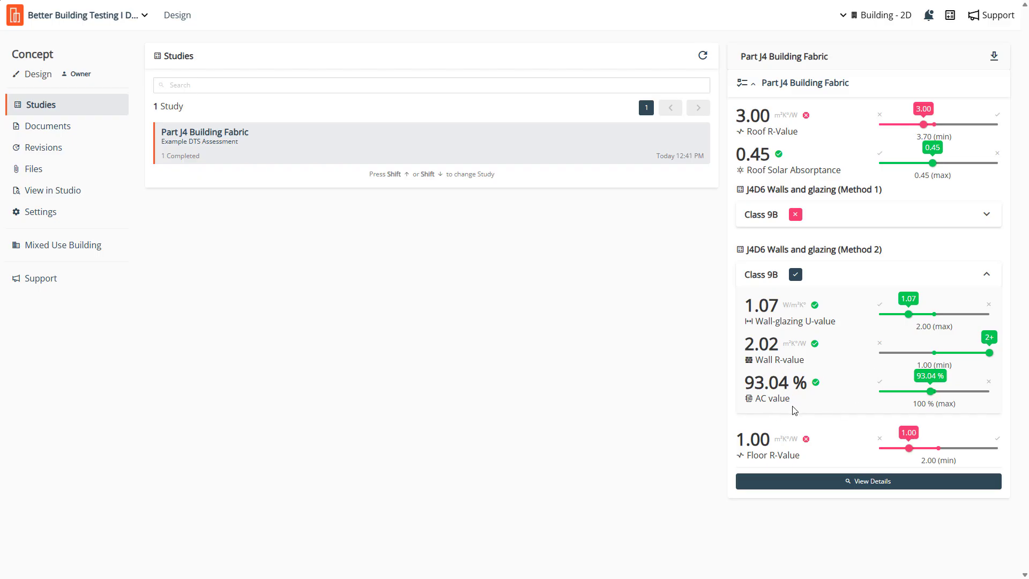
pyautogui.click(985, 275)
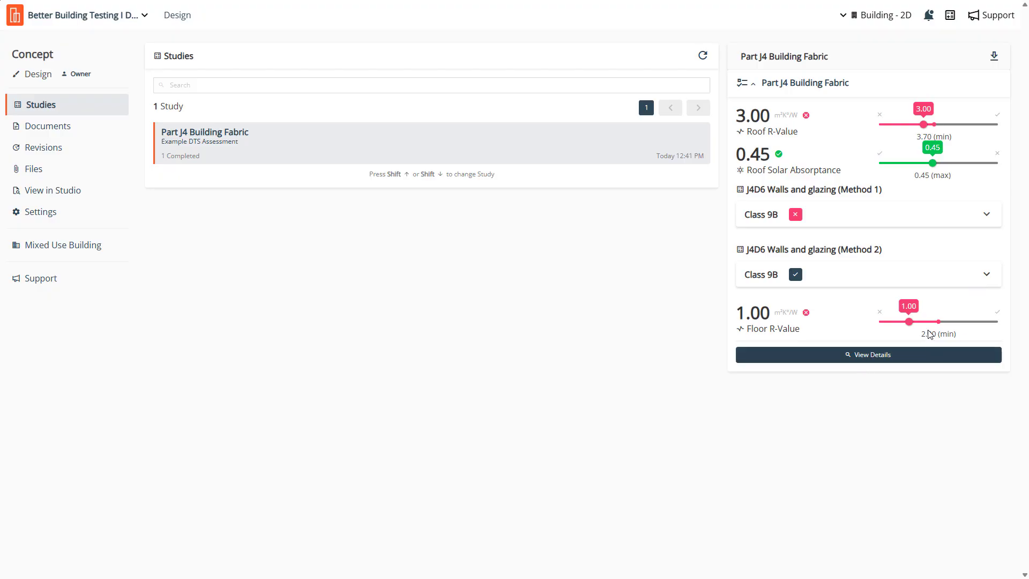
# - Open the study's detailed results and look through each report from Summary to Specification 37
pyautogui.click(877, 360)
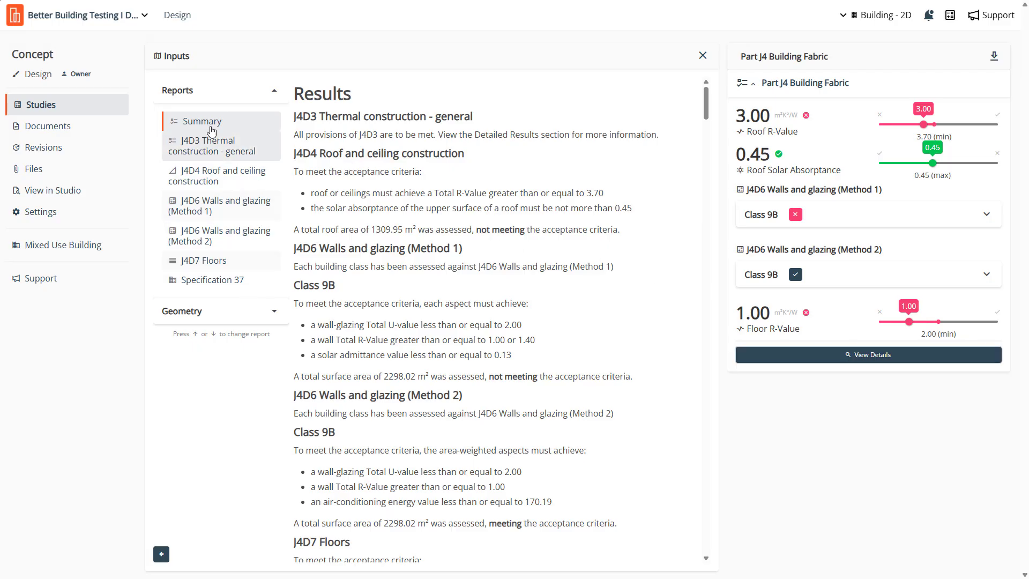
pyautogui.click(208, 152)
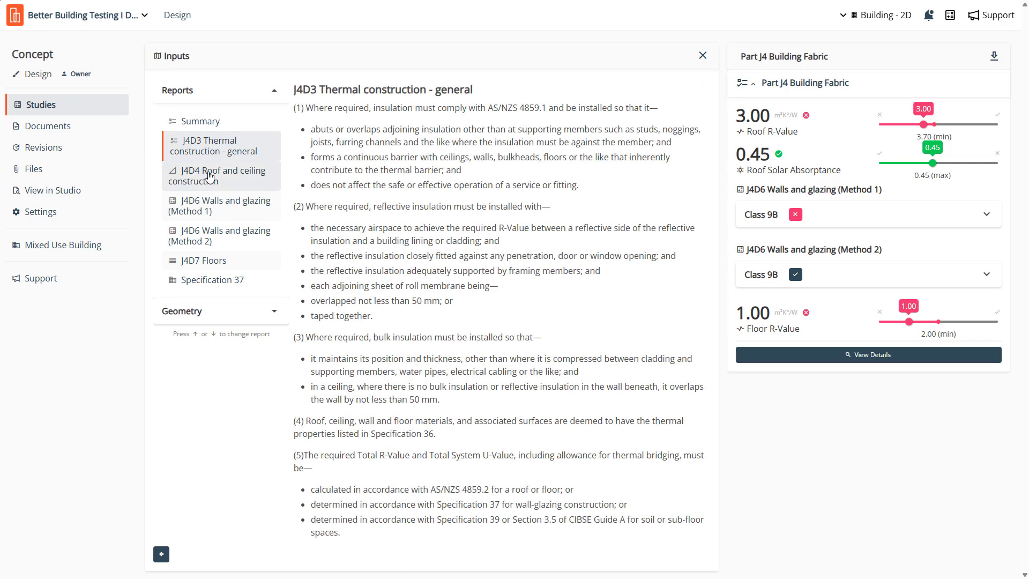
pyautogui.click(210, 181)
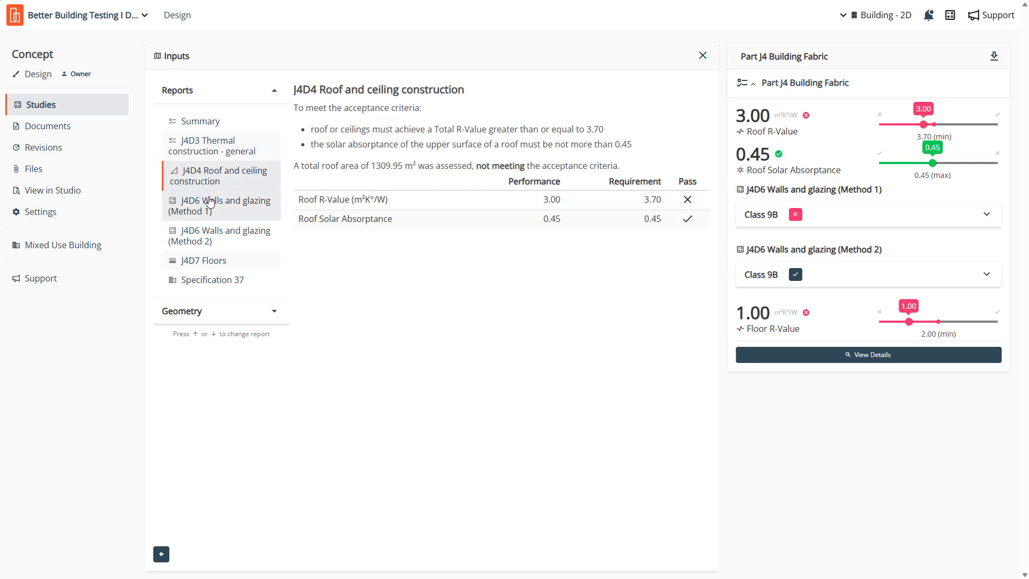
pyautogui.click(210, 201)
pyautogui.click(205, 122)
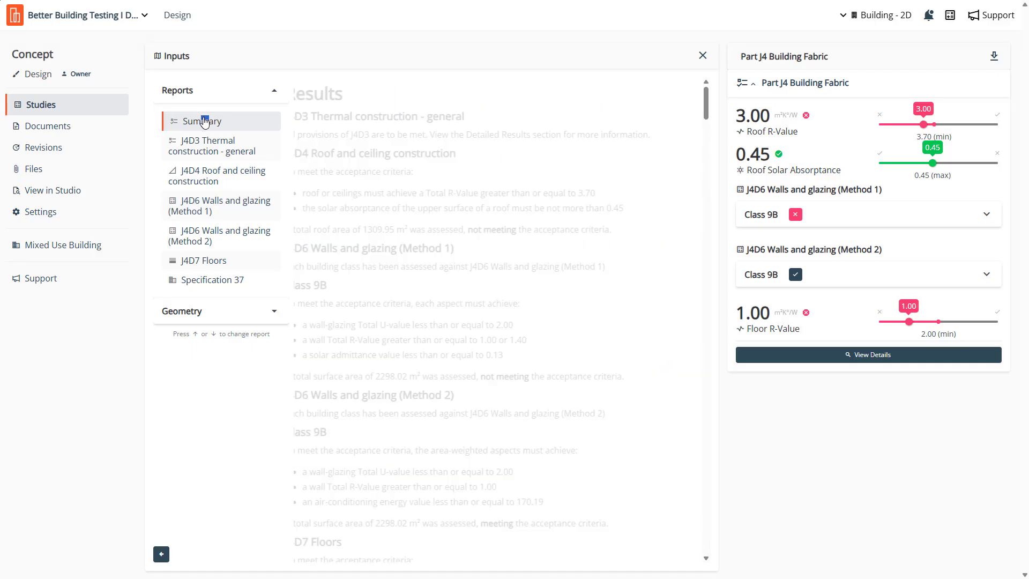
pyautogui.click(208, 148)
pyautogui.click(211, 170)
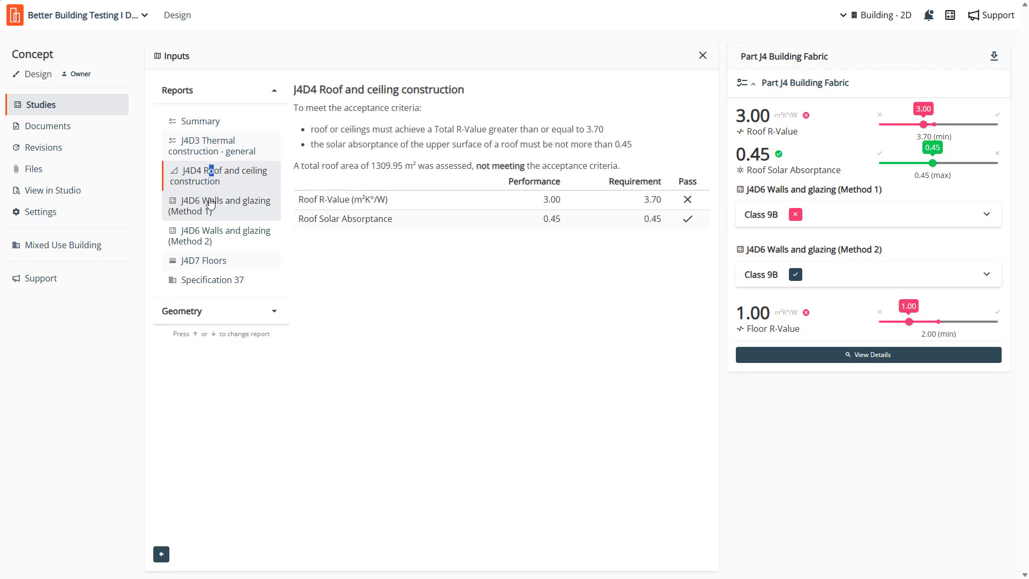
pyautogui.click(210, 204)
pyautogui.click(208, 234)
pyautogui.click(213, 261)
pyautogui.click(227, 279)
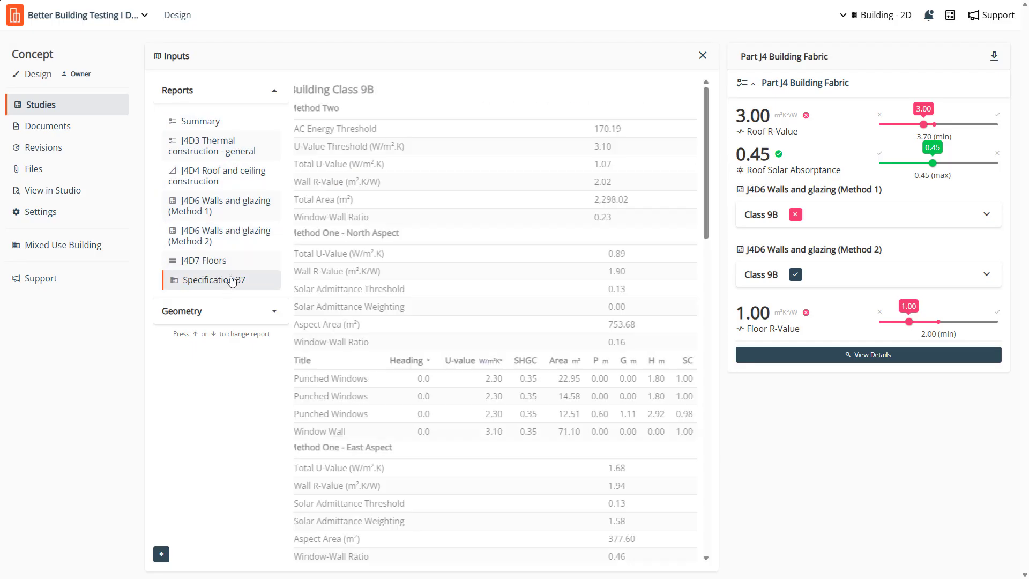
# - Return to the Summary report and copy its Levels table
pyautogui.click(228, 127)
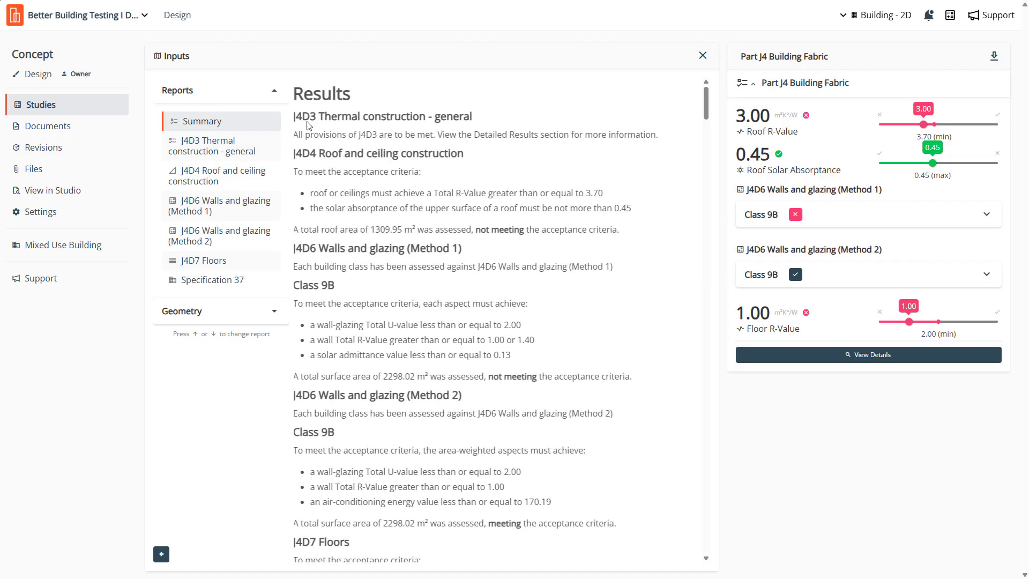
pyautogui.moveTo(707, 99); pyautogui.dragTo(715, 138)
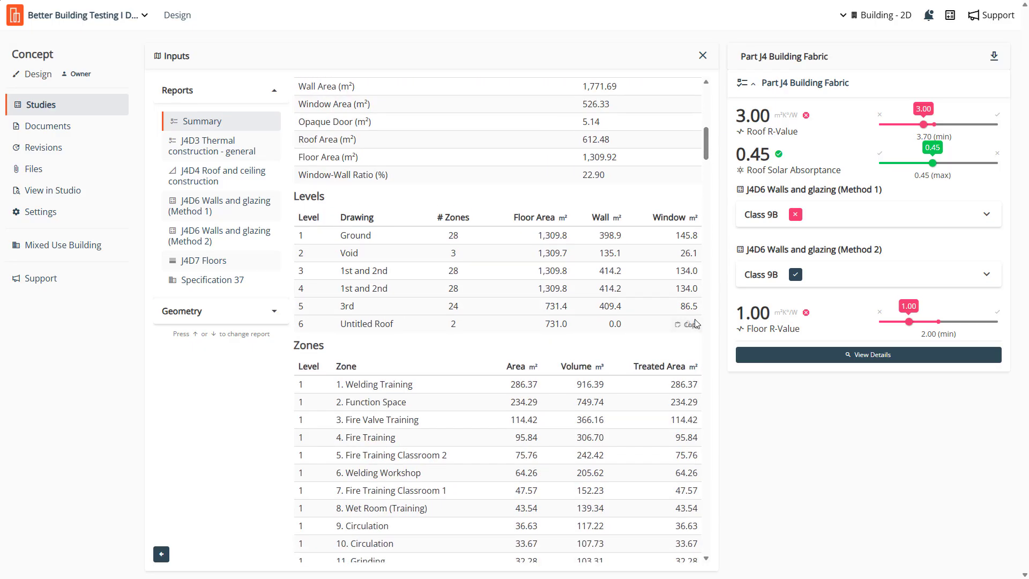
pyautogui.click(689, 326)
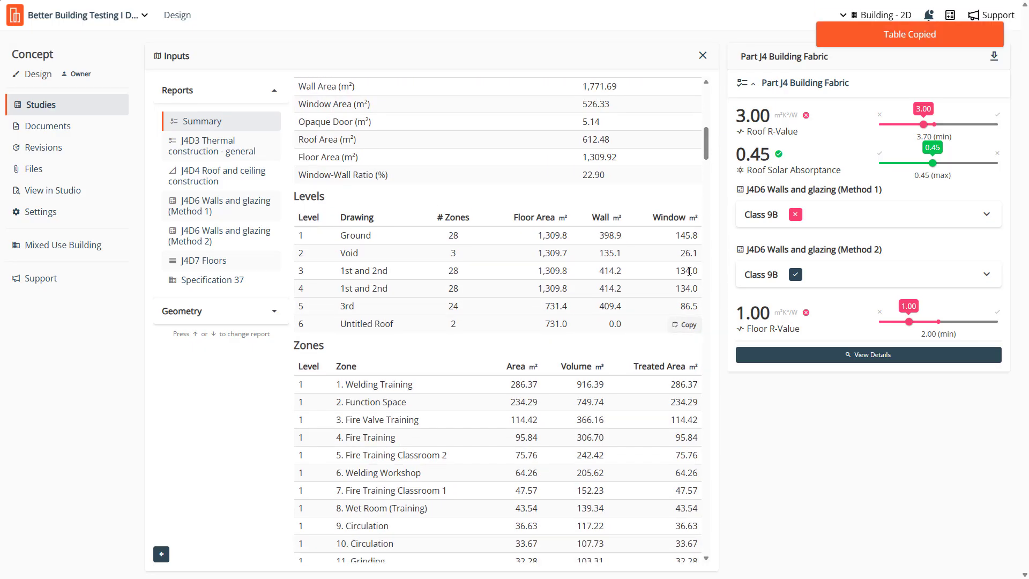
# - Examine the Summary report's Walls table, comparing the Concept, Wall System 1 - Brick Veneer and Wall System 2 - Rainscreen entries
pyautogui.moveTo(706, 148); pyautogui.dragTo(722, 300)
pyautogui.scroll(1, 721, 299)
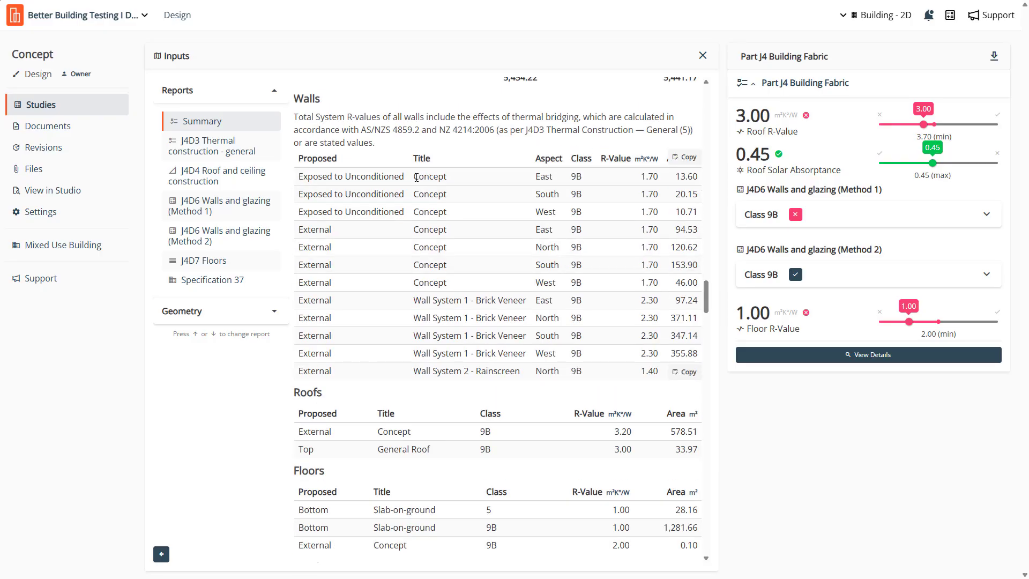
pyautogui.moveTo(417, 177); pyautogui.dragTo(424, 198)
pyautogui.click(433, 196)
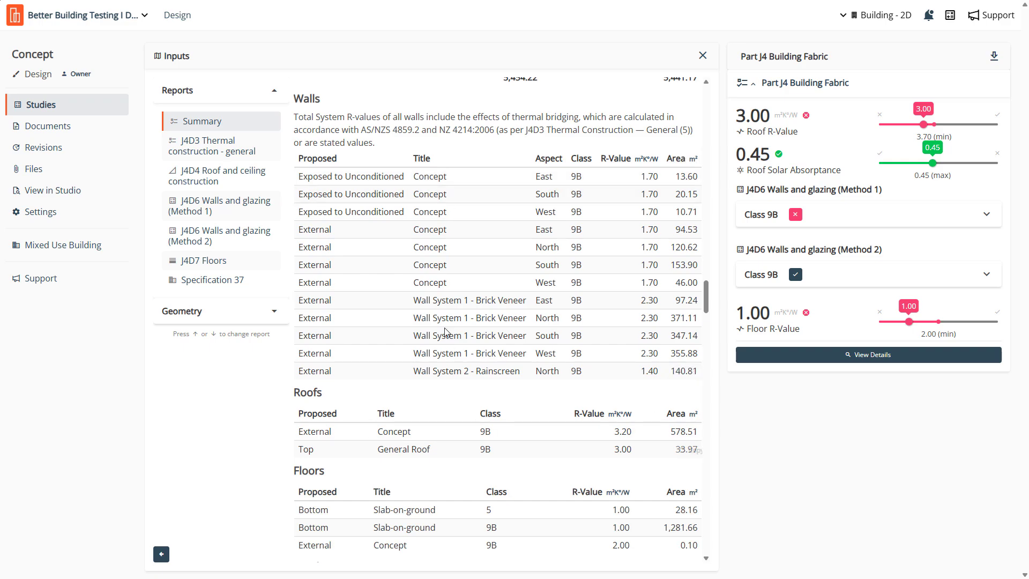
pyautogui.moveTo(415, 302); pyautogui.dragTo(495, 302)
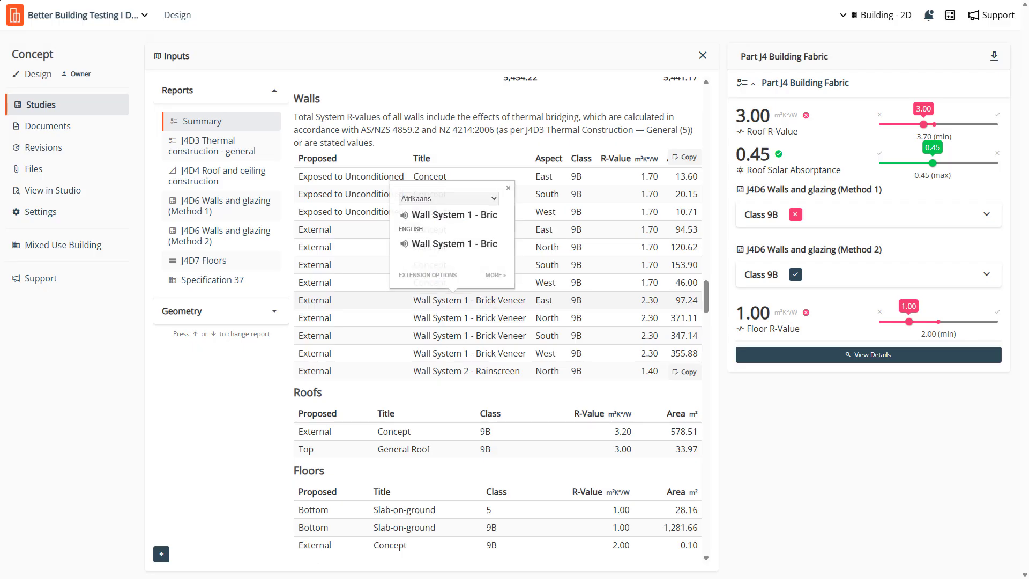
pyautogui.click(421, 243)
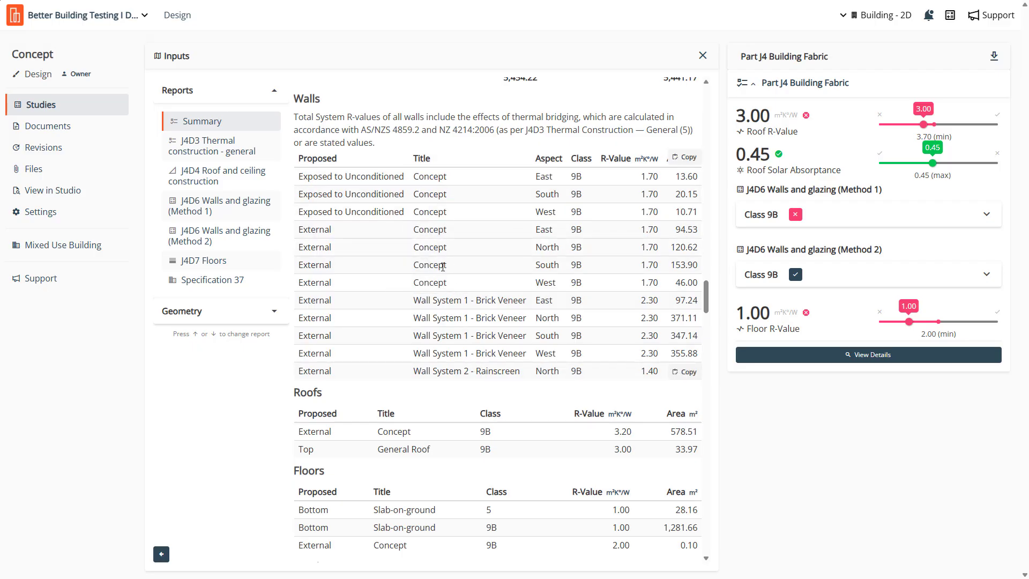
pyautogui.moveTo(449, 284); pyautogui.dragTo(414, 178)
pyautogui.click(449, 215)
pyautogui.moveTo(428, 371); pyautogui.dragTo(507, 371)
pyautogui.click(501, 372)
# - Examine the Roofs, Floors and Windows tables in the Summary report, including the slab-on-ground and external Concept floor entries
pyautogui.scroll(-3, 500, 372)
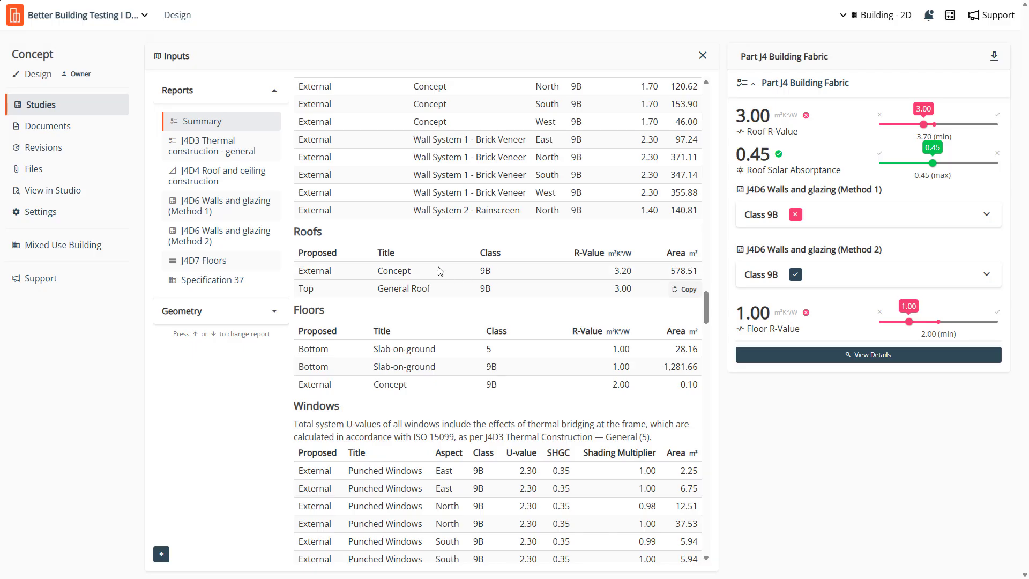
pyautogui.scroll(-1, 469, 328)
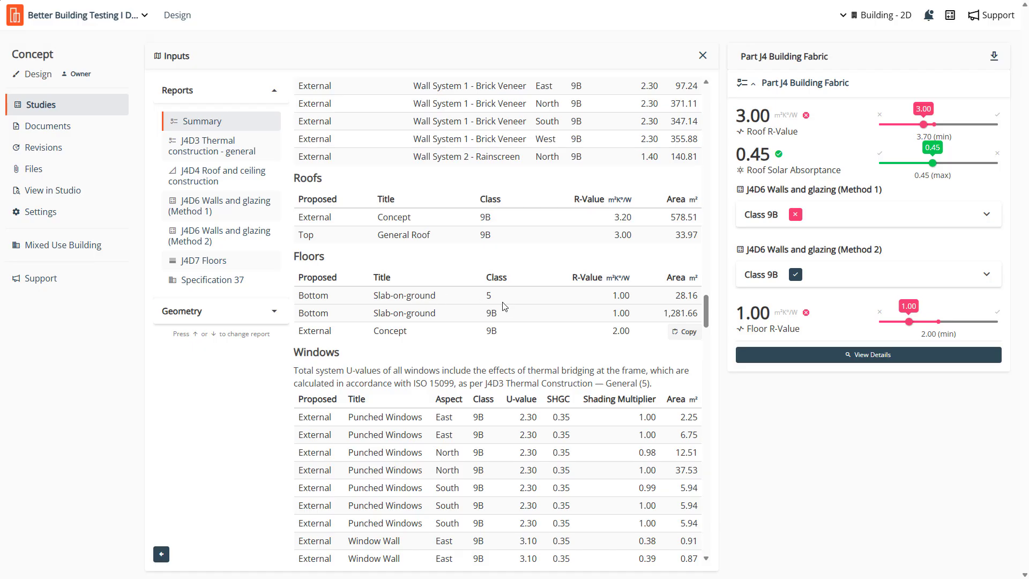
pyautogui.moveTo(500, 317); pyautogui.dragTo(484, 321)
pyautogui.click(446, 313)
pyautogui.moveTo(299, 335); pyautogui.dragTo(416, 340)
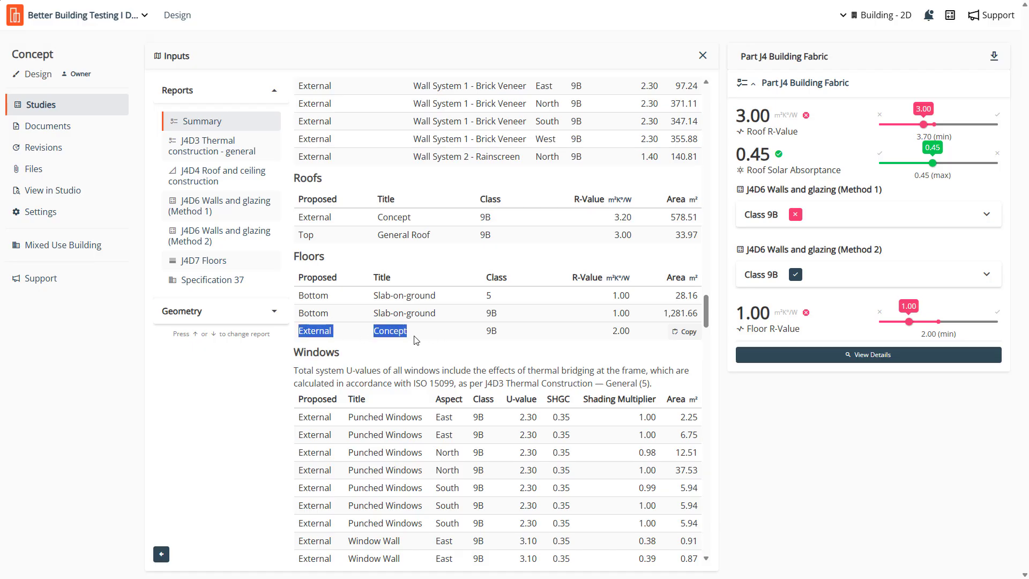
pyautogui.click(394, 336)
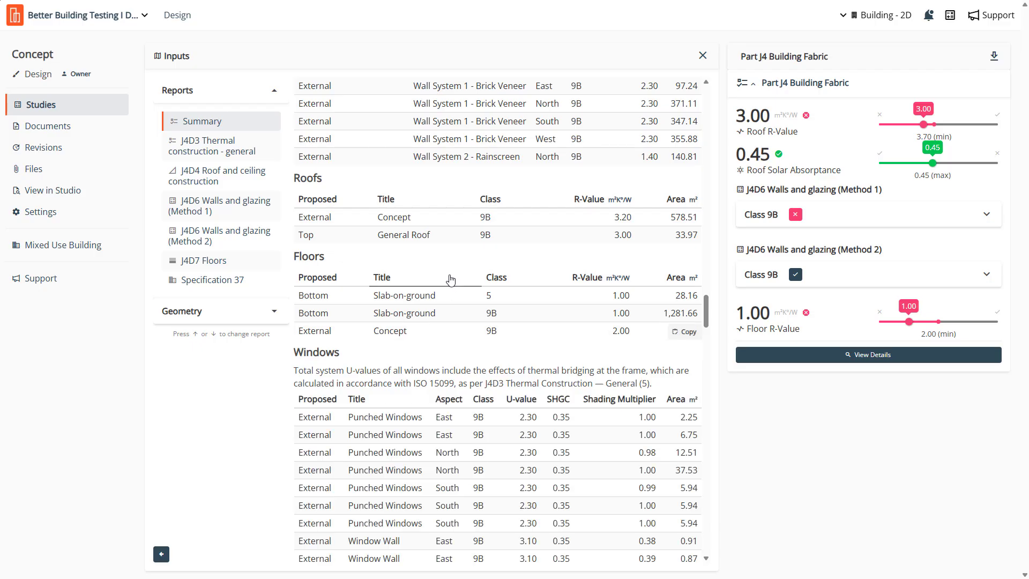
pyautogui.scroll(-3, 438, 345)
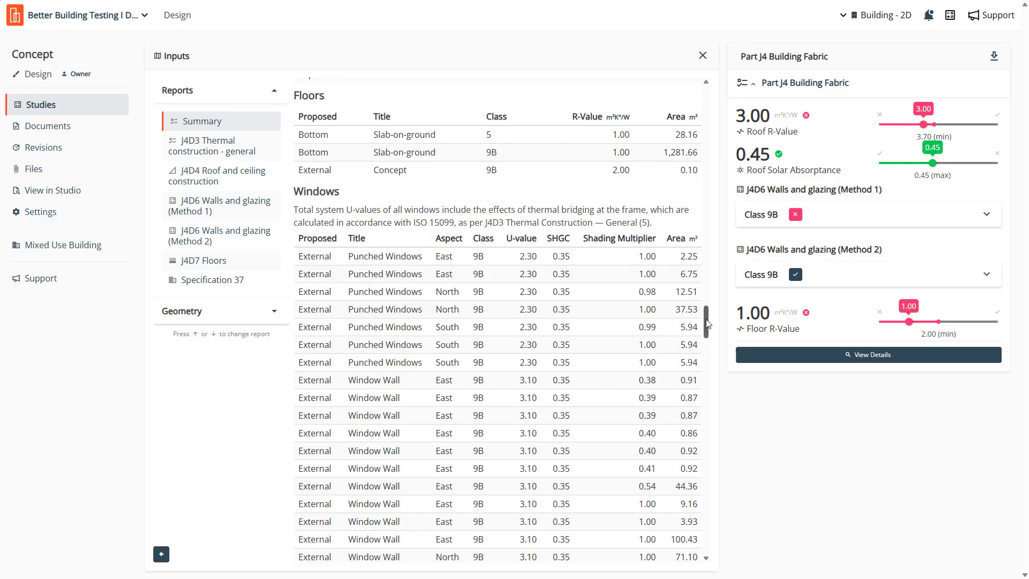
# - Read the rest of the Summary report, from the Windows and Opaque Doors tables through the Detailed Results to the Specification 37 tables
pyautogui.scroll(-8, 713, 370)
pyautogui.scroll(-5, 716, 376)
pyautogui.scroll(10, 719, 375)
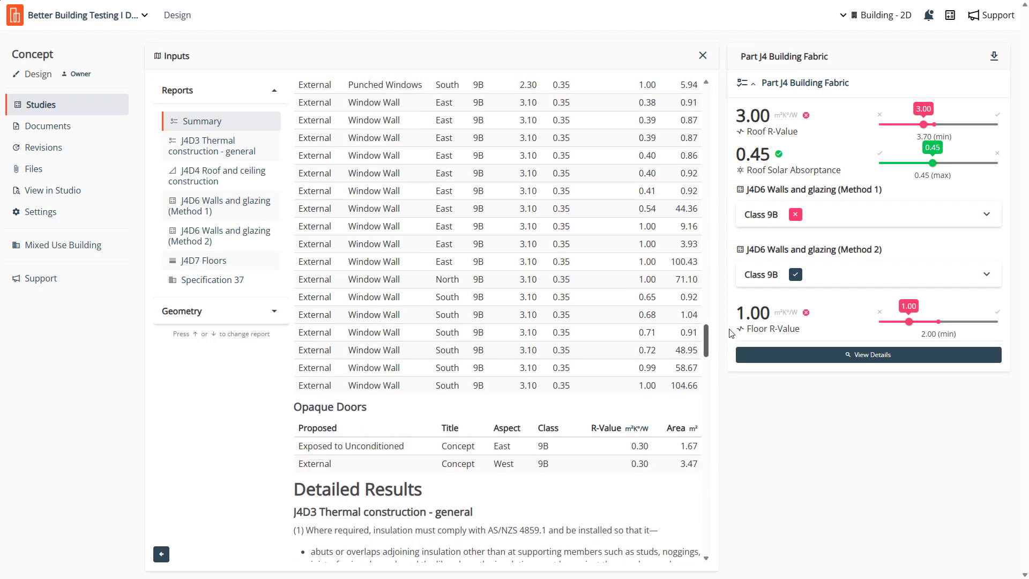
pyautogui.scroll(-9, 733, 326)
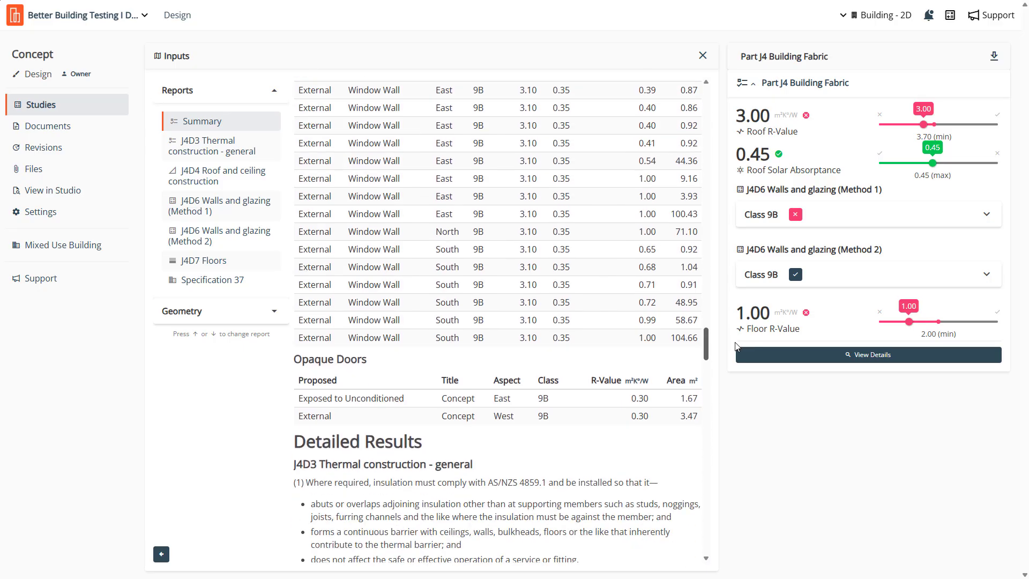
pyautogui.scroll(-1, 737, 358)
pyautogui.scroll(-10, 736, 360)
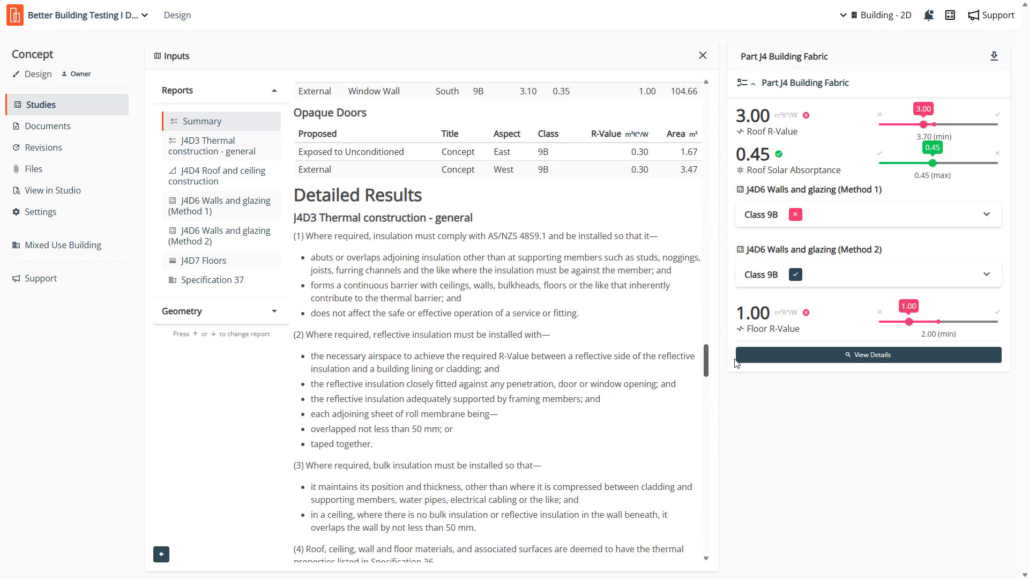
pyautogui.scroll(-7, 739, 394)
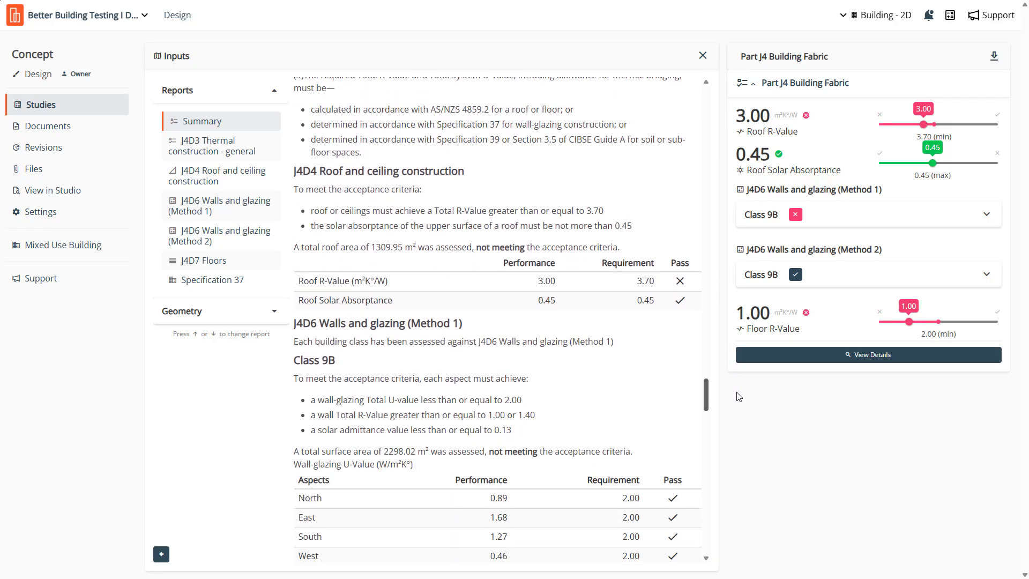
pyautogui.scroll(-2, 741, 418)
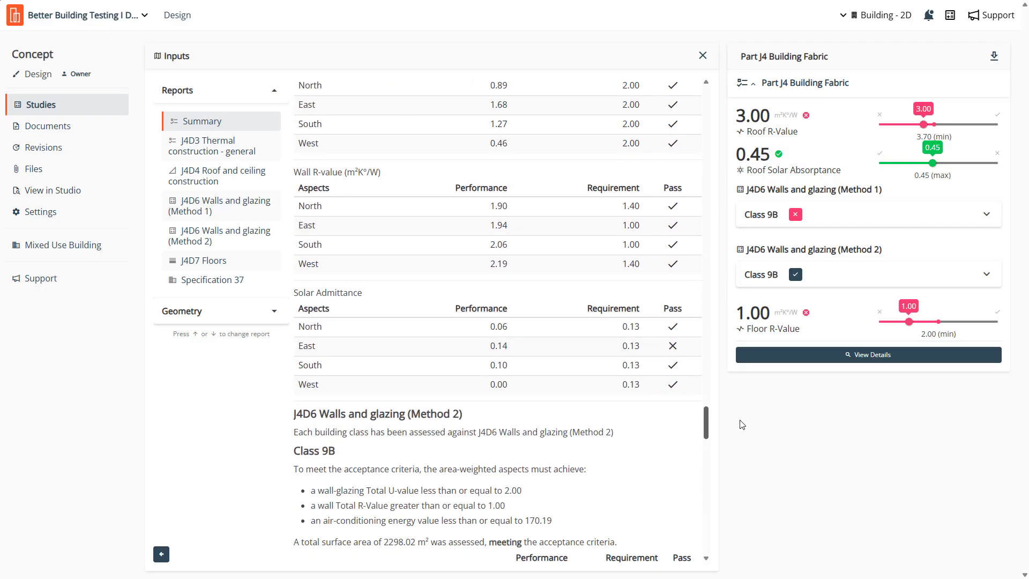
pyautogui.scroll(5, 741, 412)
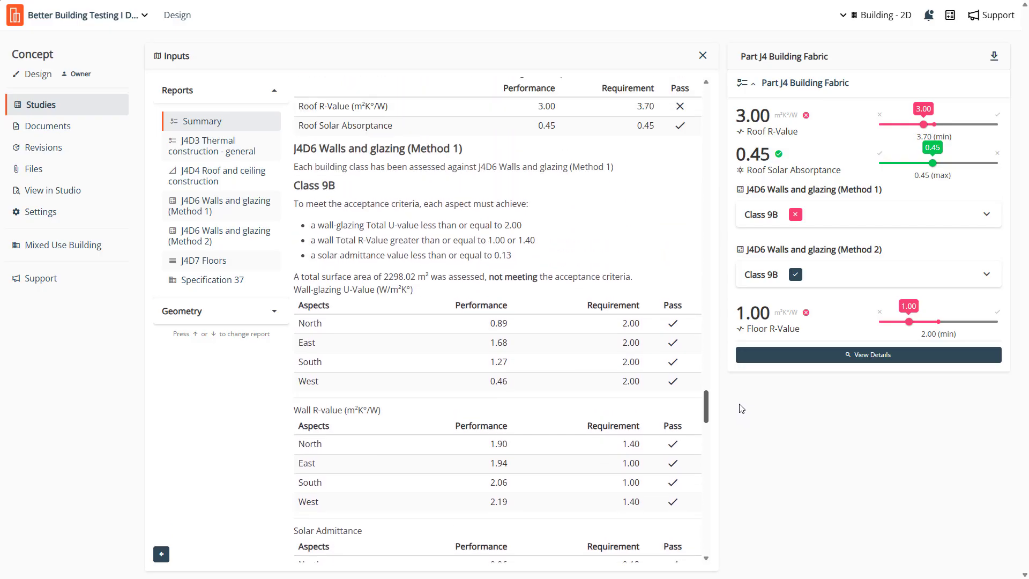
pyautogui.scroll(-20, 741, 409)
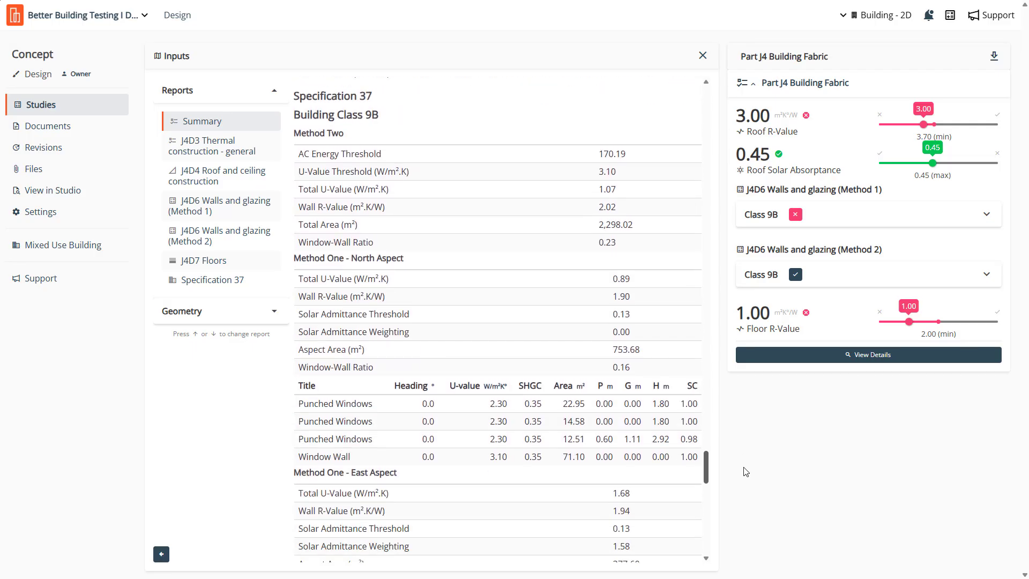
pyautogui.scroll(-2, 746, 472)
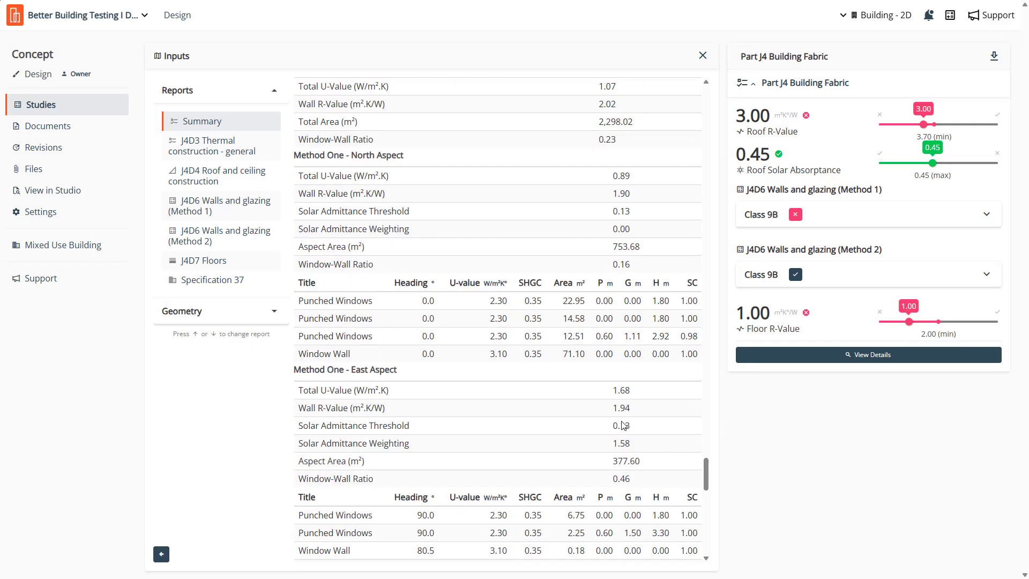
# - View the J4D3 Thermal construction report, and compare the J4D4 Roof and ceiling report's Roof R-Value performance and requirement with the results overview
pyautogui.click(219, 157)
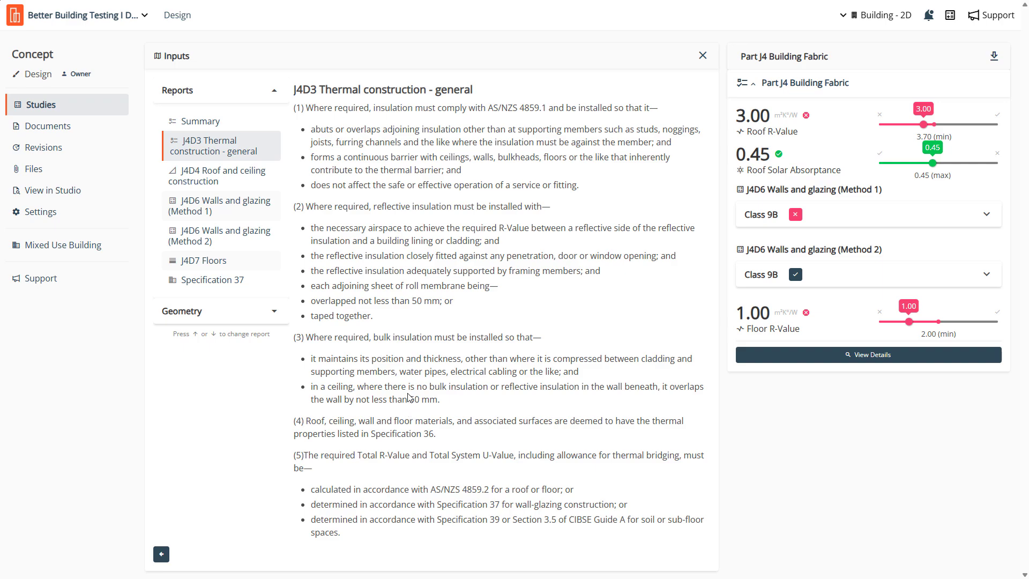
pyautogui.click(198, 182)
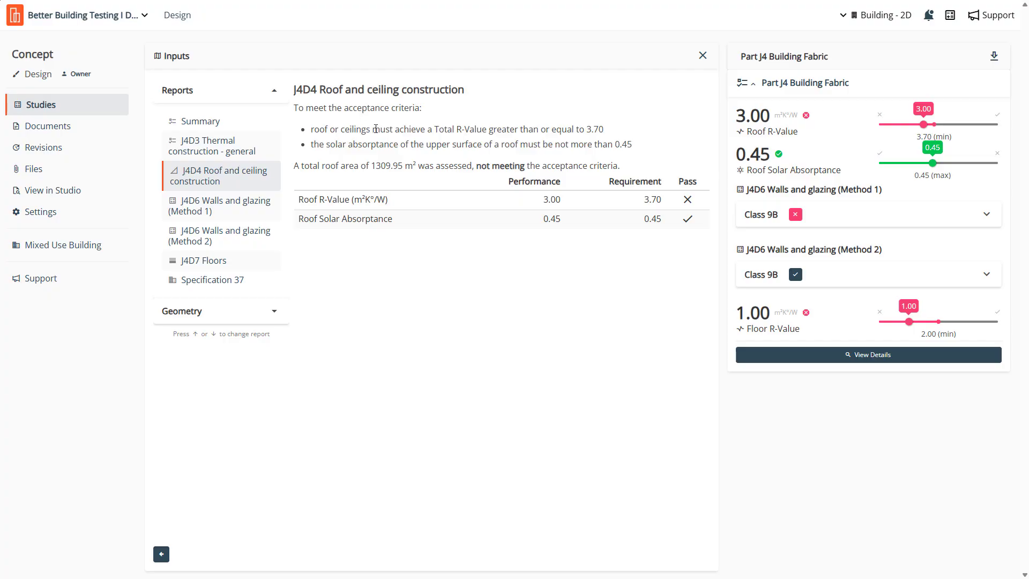
pyautogui.doubleClick(552, 199)
pyautogui.moveTo(771, 115); pyautogui.dragTo(735, 118)
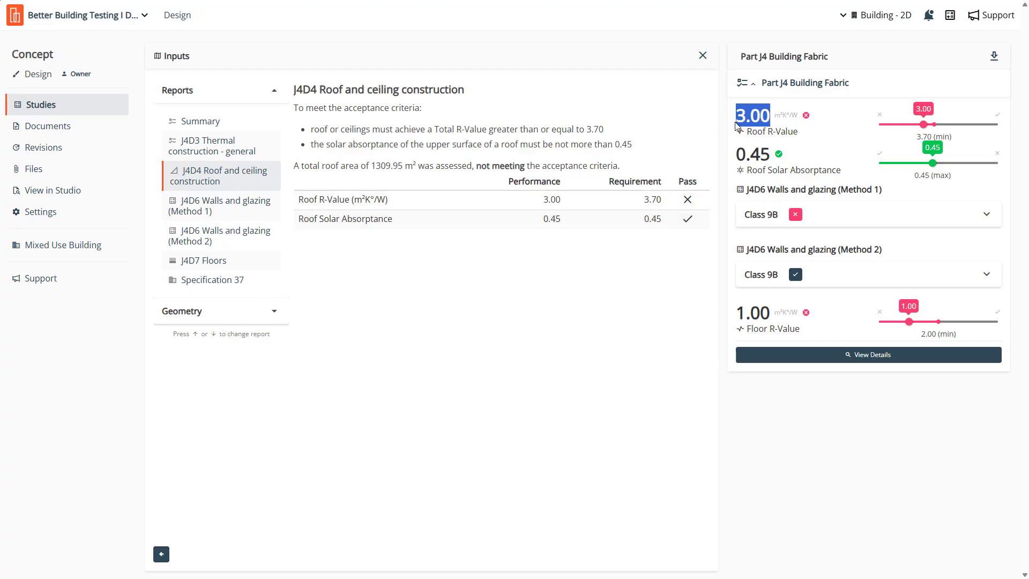
pyautogui.doubleClick(652, 199)
pyautogui.click(952, 132)
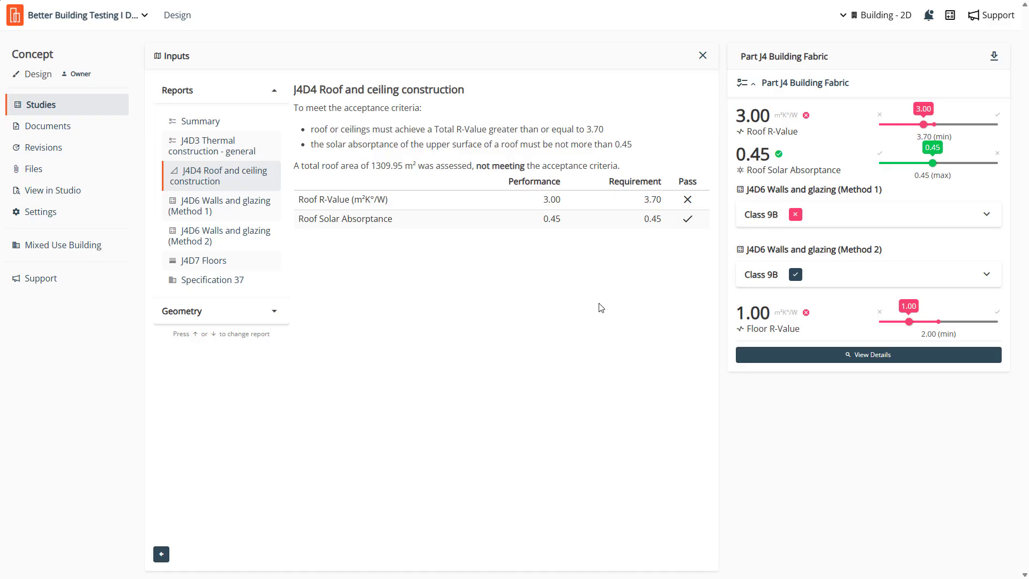
# - Open the J4D6 Walls and glazing (Method 1) report, expand its Class 9B charts, and examine the East aspect's Solar Admittance
pyautogui.click(225, 209)
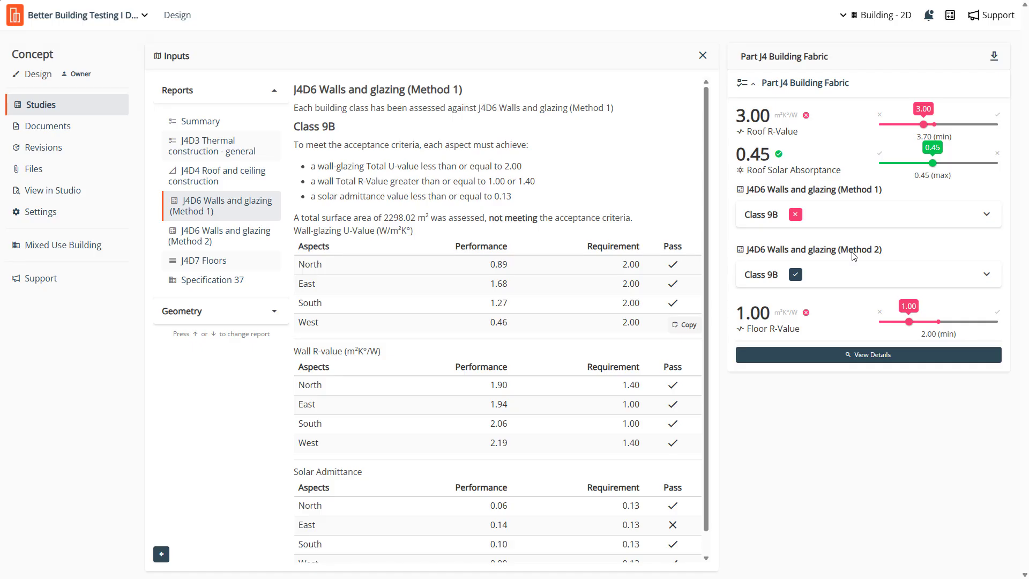
pyautogui.click(818, 218)
pyautogui.scroll(-2, 818, 241)
pyautogui.scroll(-1, 568, 301)
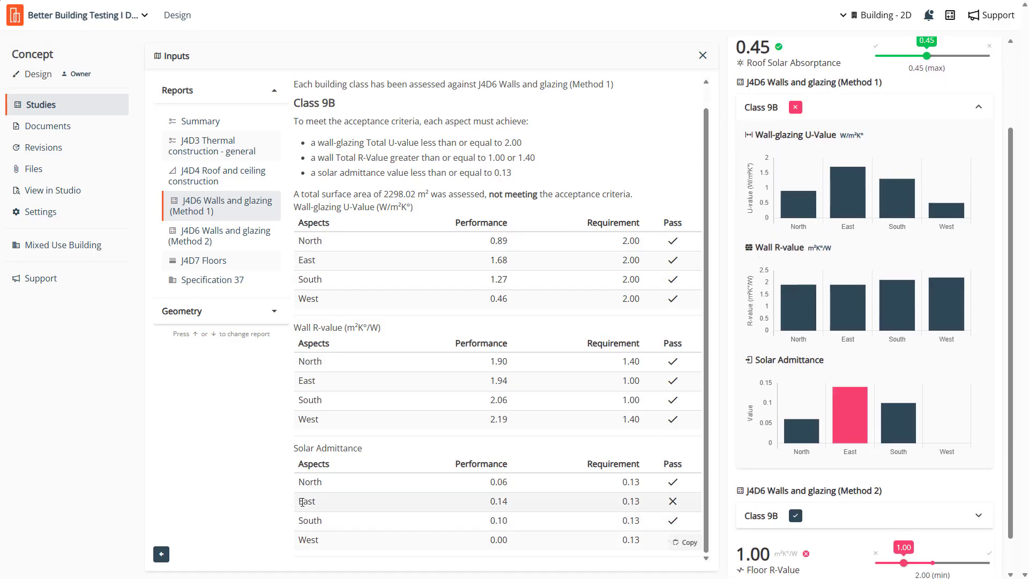
pyautogui.moveTo(304, 501); pyautogui.dragTo(655, 501)
pyautogui.click(624, 501)
pyautogui.doubleClick(508, 501)
pyautogui.click(497, 510)
pyautogui.doubleClick(500, 504)
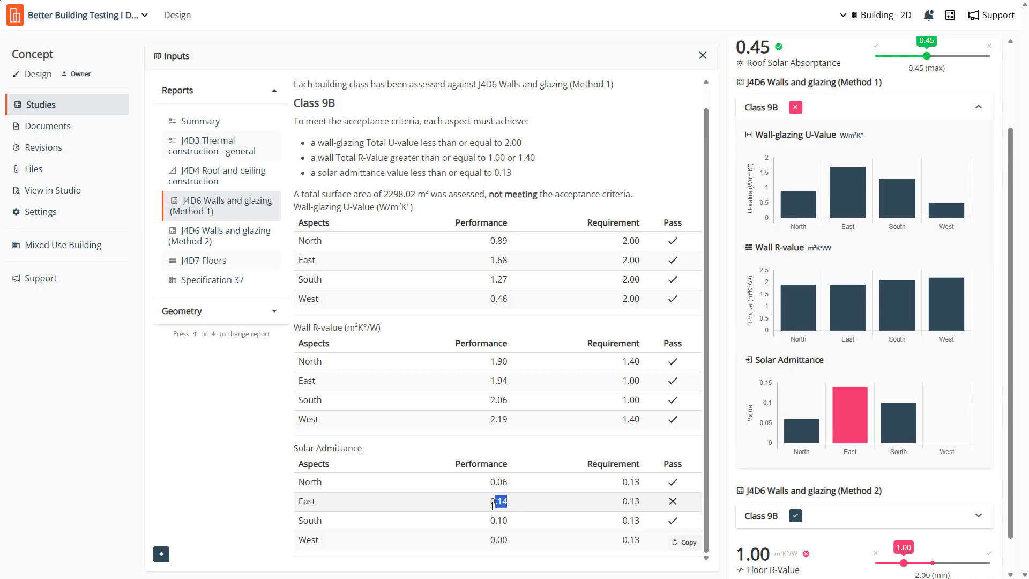
# - Open the J4D6 Walls and glazing (Method 2) report and compare its Wall-glazing U-value and Wall R-value with the expanded Class 9B results
pyautogui.click(220, 247)
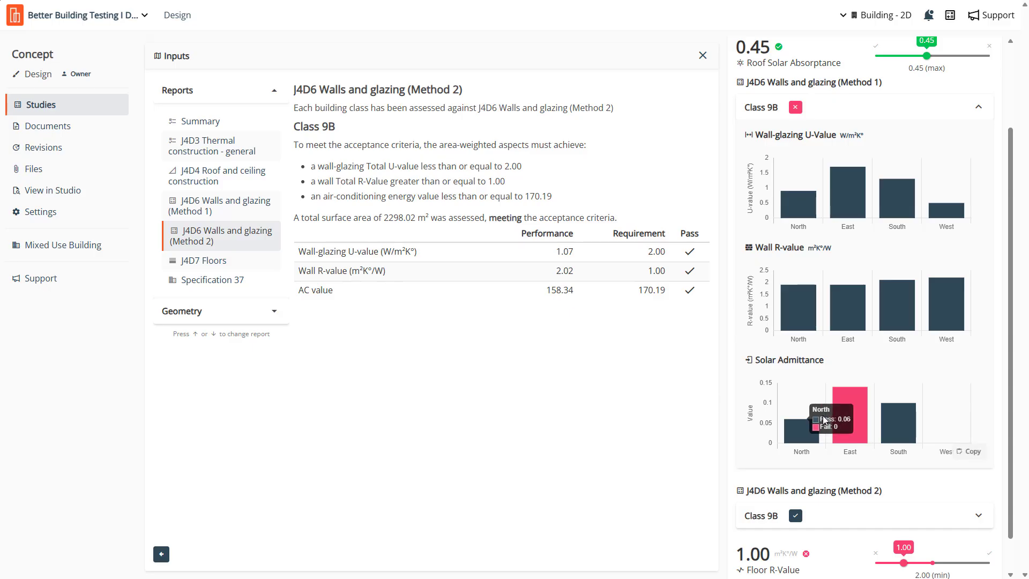
pyautogui.scroll(1, 767, 161)
pyautogui.click(761, 130)
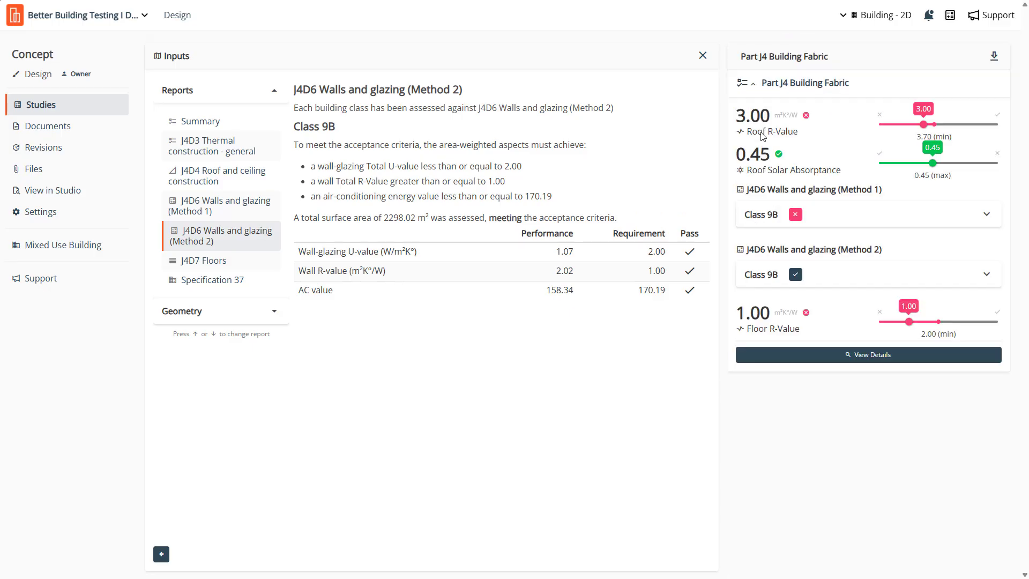
pyautogui.click(756, 279)
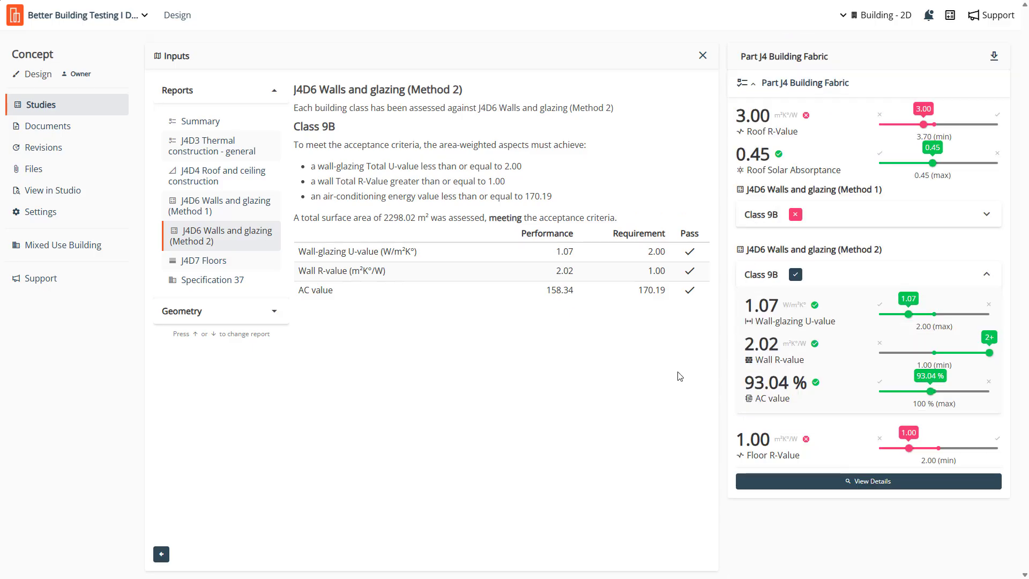
pyautogui.doubleClick(761, 305)
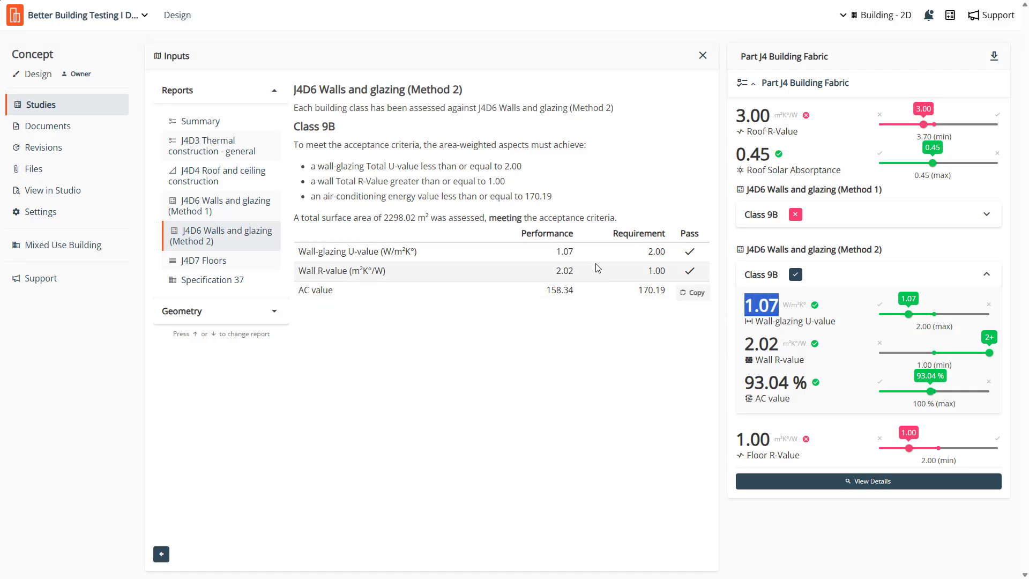
pyautogui.doubleClick(568, 250)
pyautogui.moveTo(782, 344); pyautogui.dragTo(743, 343)
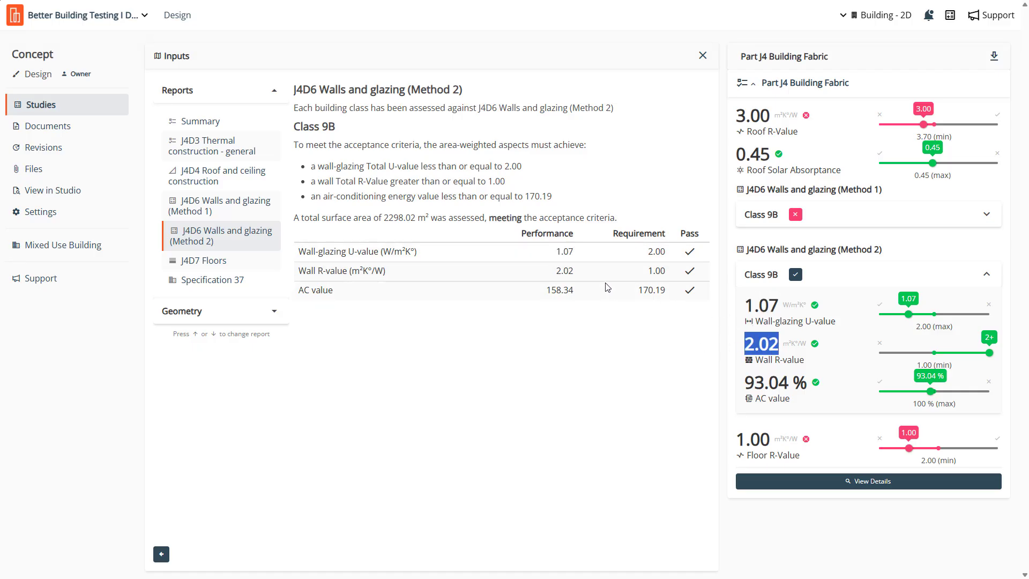
pyautogui.doubleClick(564, 270)
pyautogui.click(576, 315)
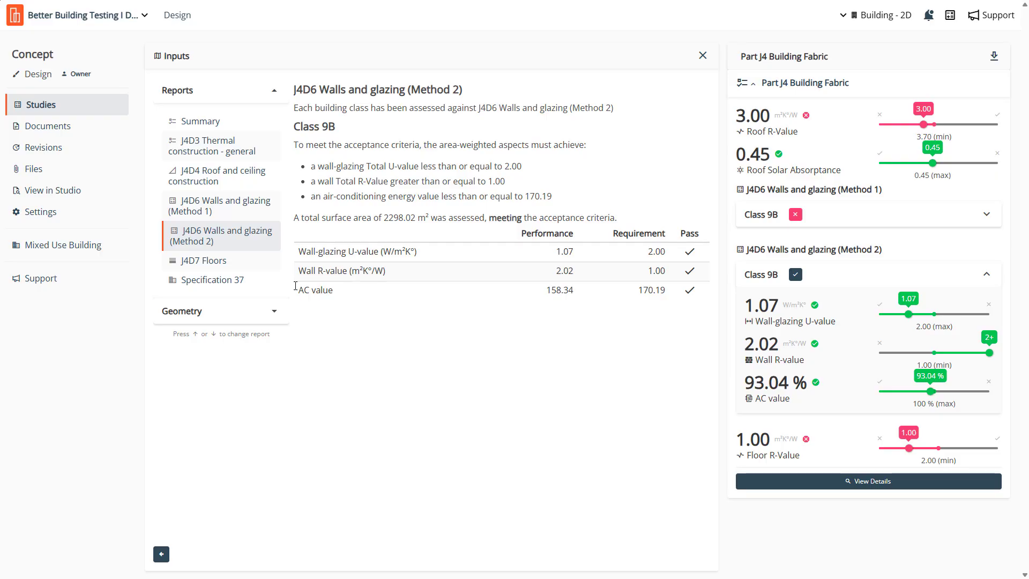
# - Open the J4D7 Floors report and compare its Floor R-Value with the results overview
pyautogui.click(212, 261)
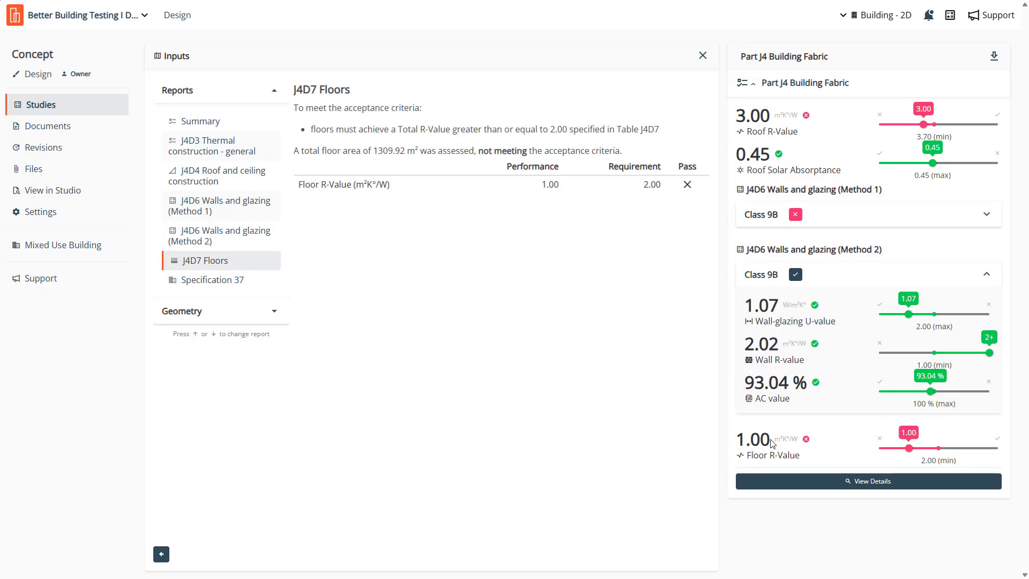
pyautogui.moveTo(772, 442); pyautogui.dragTo(746, 443)
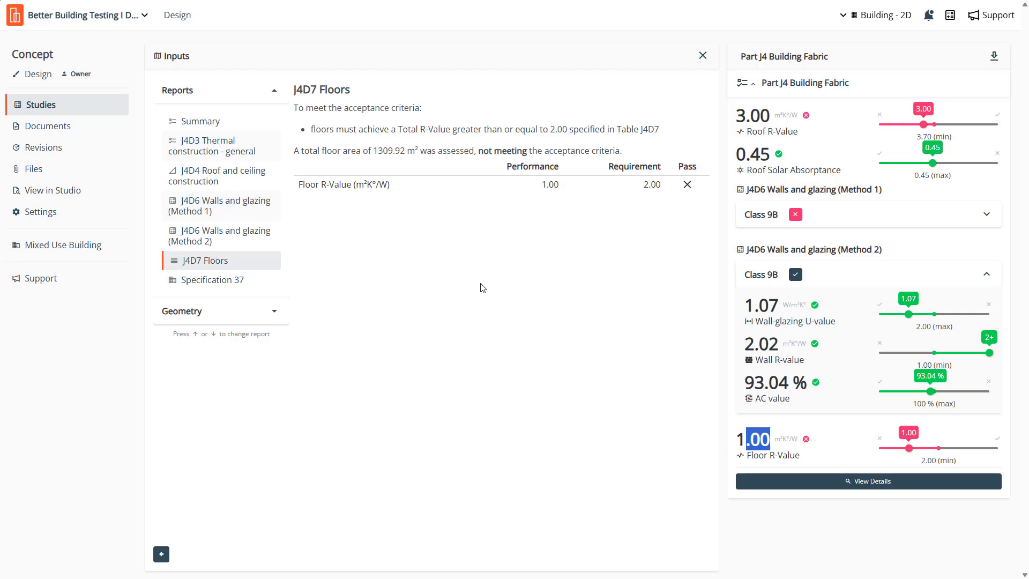
# - Open the Geometry summary and examine its envelope tables, checking the area of the external Concept entry in the Floor table
pyautogui.click(264, 312)
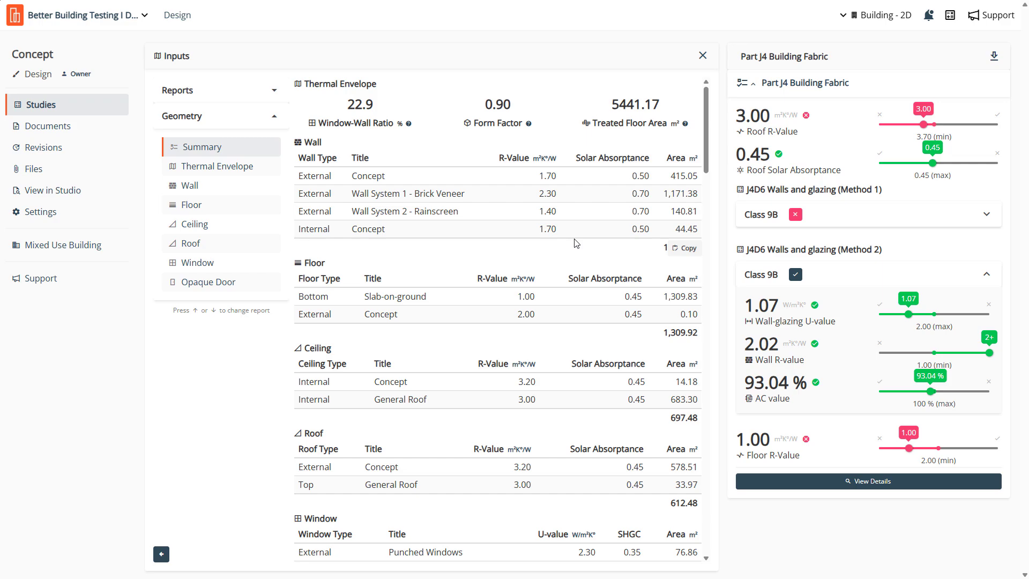
pyautogui.scroll(-3, 576, 244)
pyautogui.scroll(2, 576, 244)
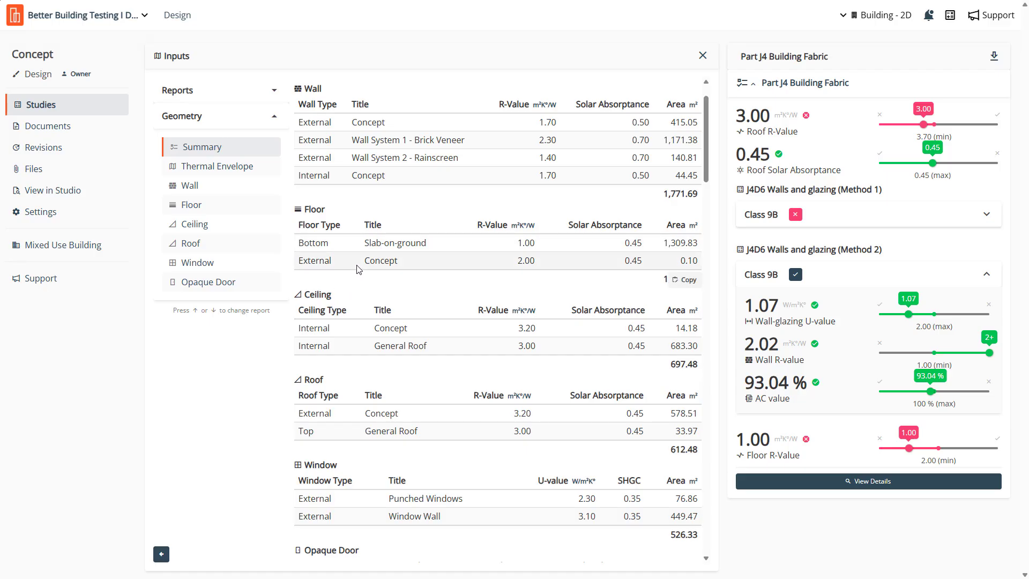
pyautogui.moveTo(365, 263); pyautogui.dragTo(409, 266)
pyautogui.moveTo(700, 266); pyautogui.dragTo(681, 267)
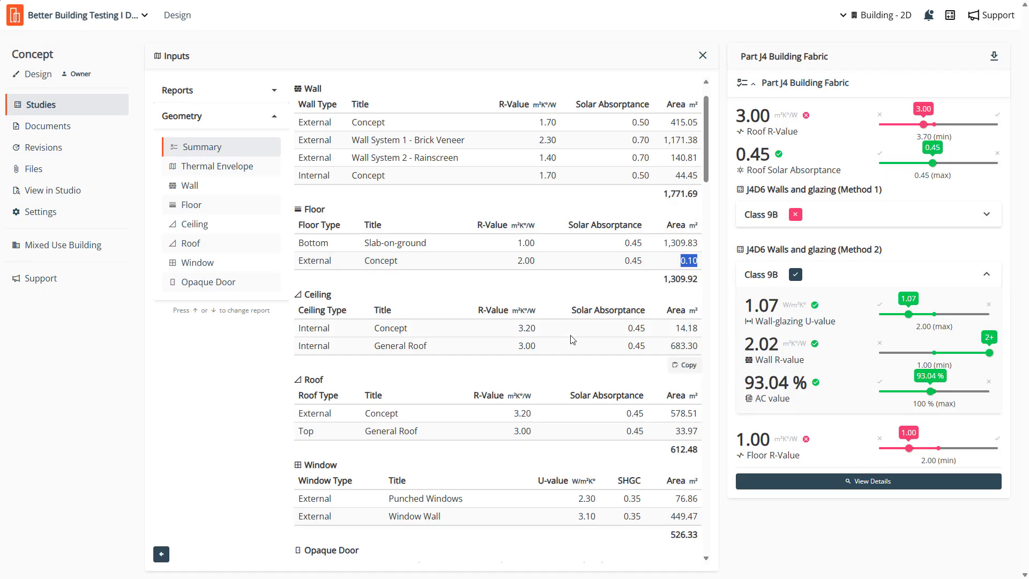
pyautogui.click(677, 268)
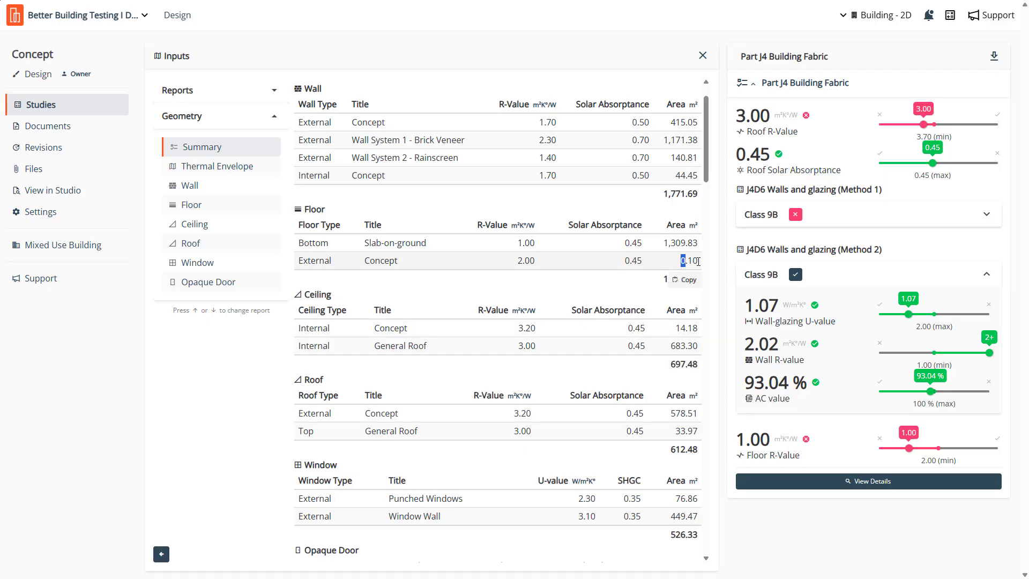
pyautogui.doubleClick(699, 261)
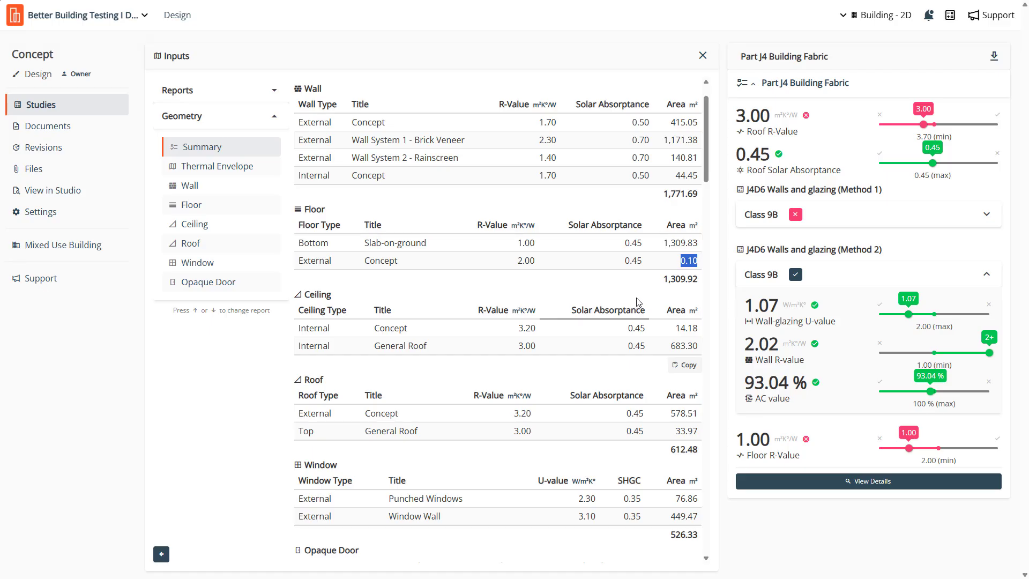
pyautogui.click(691, 261)
pyautogui.doubleClick(694, 261)
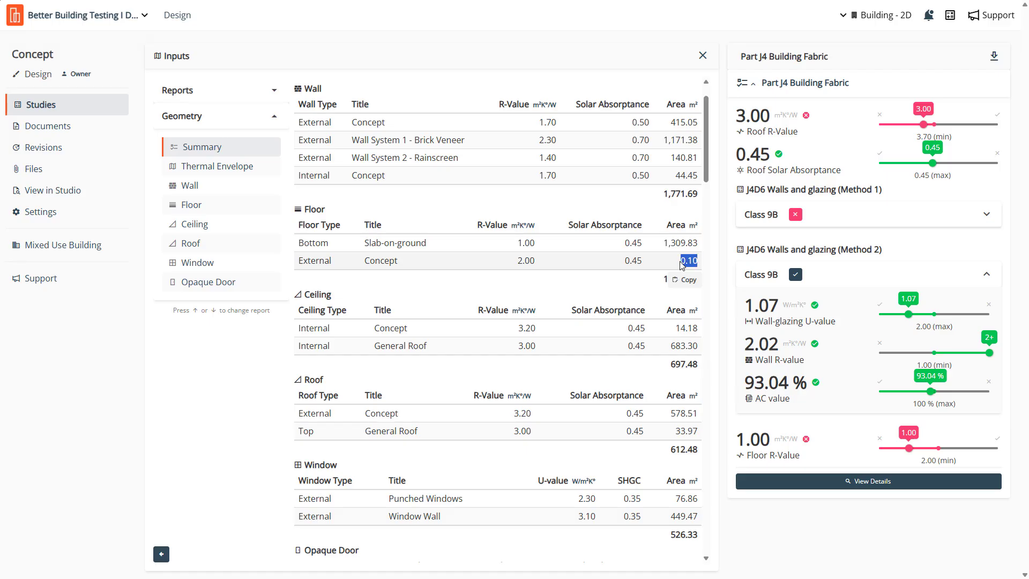
pyautogui.click(374, 264)
pyautogui.moveTo(683, 261); pyautogui.dragTo(696, 261)
pyautogui.click(655, 263)
pyautogui.scroll(-1, 431, 349)
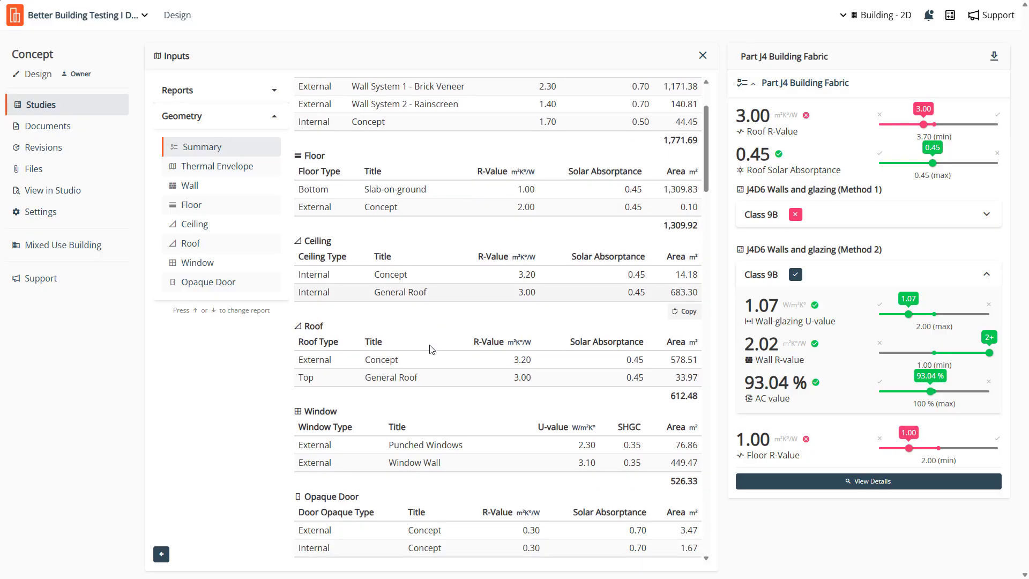
# - Open the Floor geometry in 3D and inspect the building's floor surfaces from several angles, including their R-Value, Solar Absorptance and Area
pyautogui.click(201, 210)
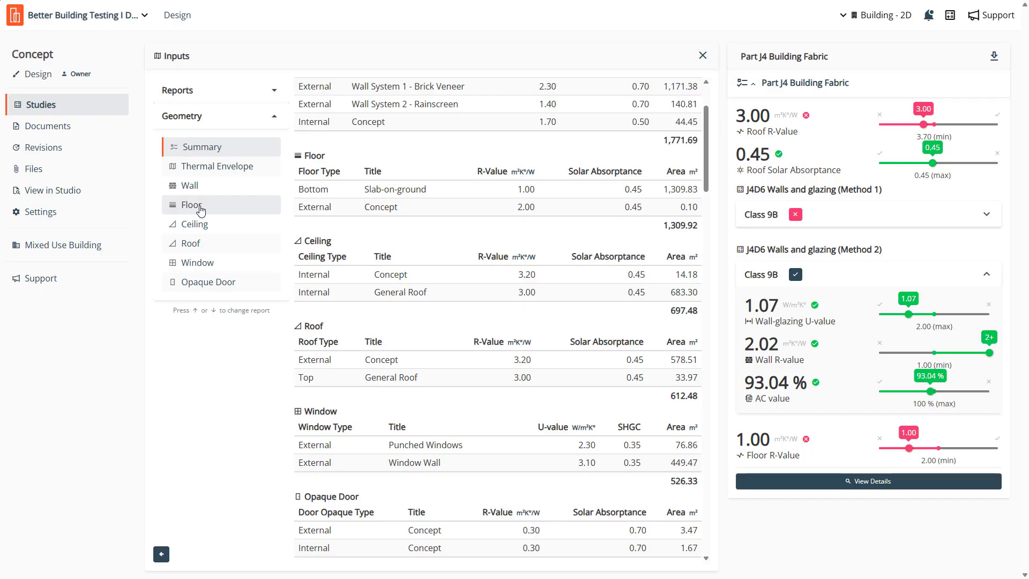
pyautogui.click(490, 317)
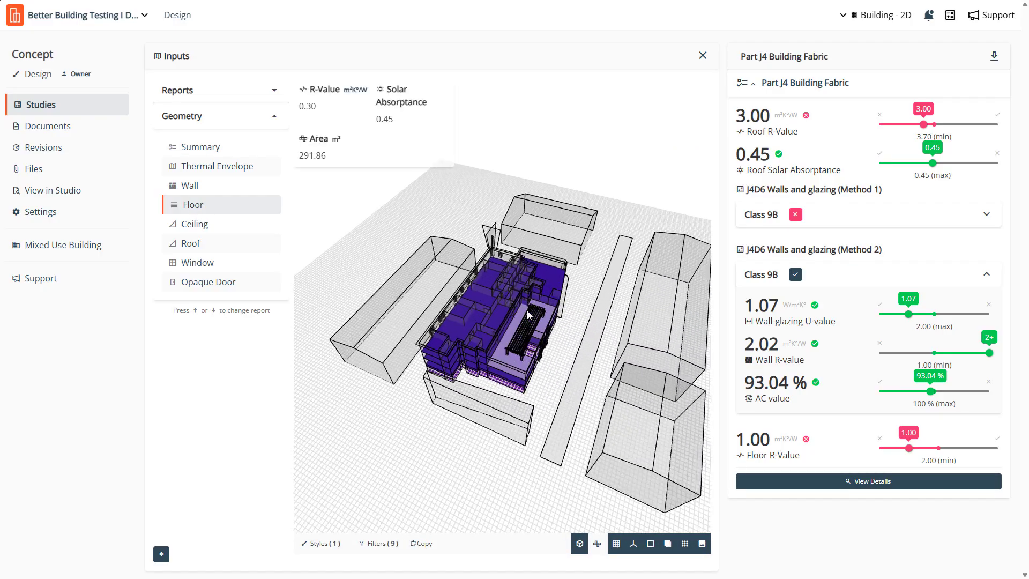
pyautogui.moveTo(524, 339); pyautogui.dragTo(751, 295)
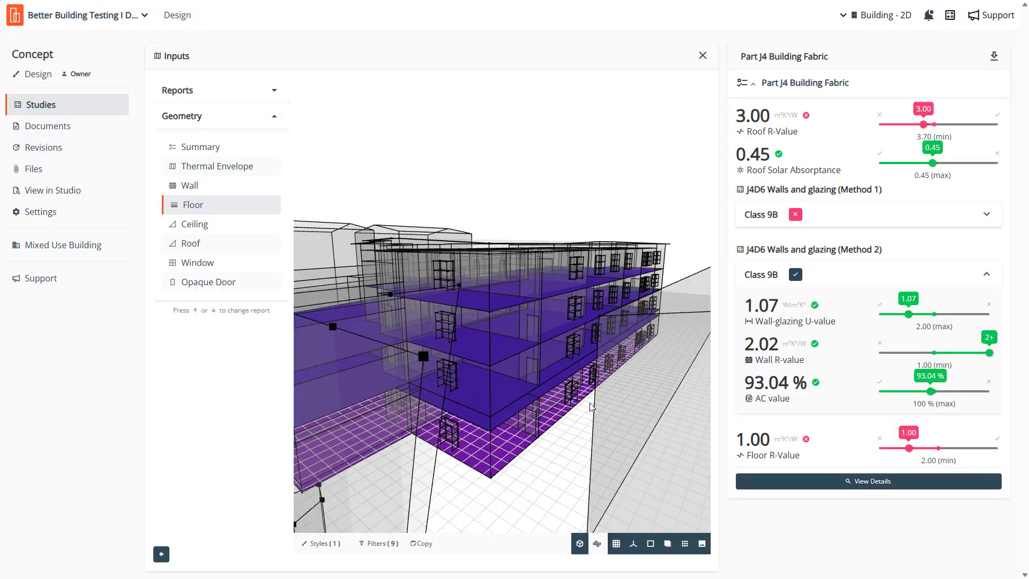
pyautogui.scroll(10, 572, 410)
pyautogui.scroll(10, 585, 381)
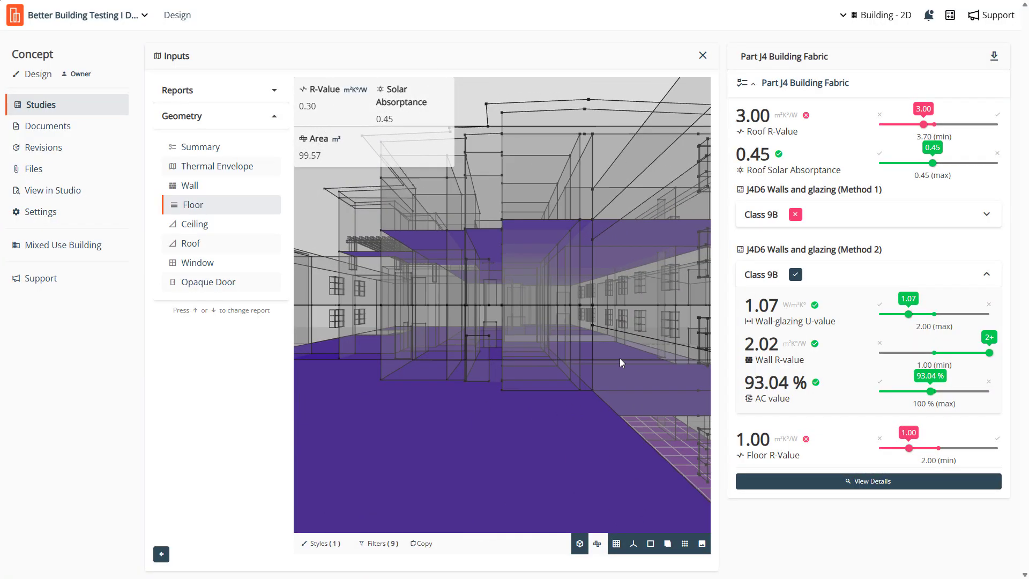
pyautogui.scroll(-15, 620, 358)
pyautogui.scroll(10, 461, 407)
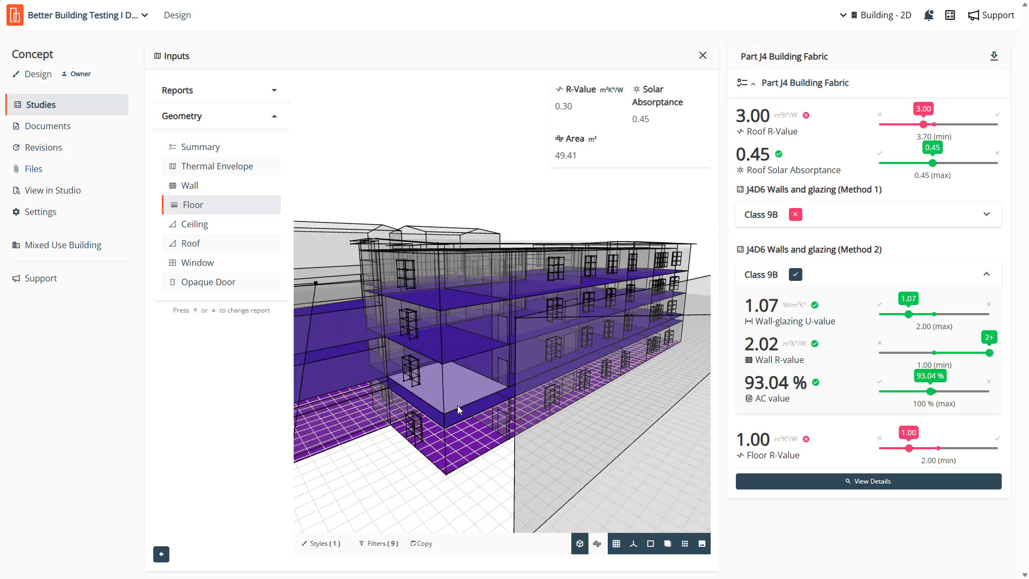
pyautogui.scroll(-10, 414, 394)
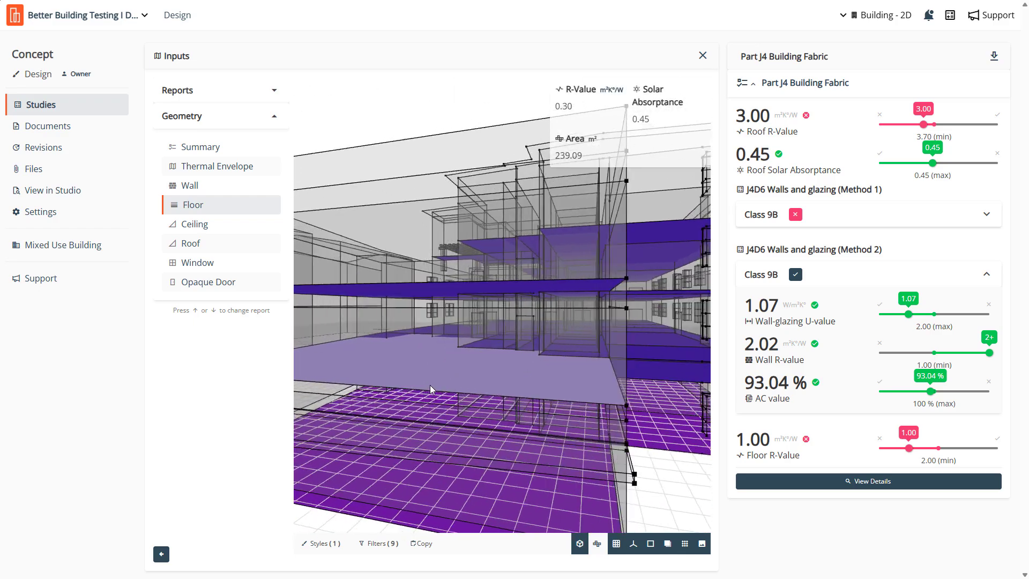
pyautogui.moveTo(502, 365); pyautogui.dragTo(582, 382)
# - Open the Wall geometry in 3D and inspect several individual wall surfaces for R-Value, Solar Absorptance and Area
pyautogui.click(208, 187)
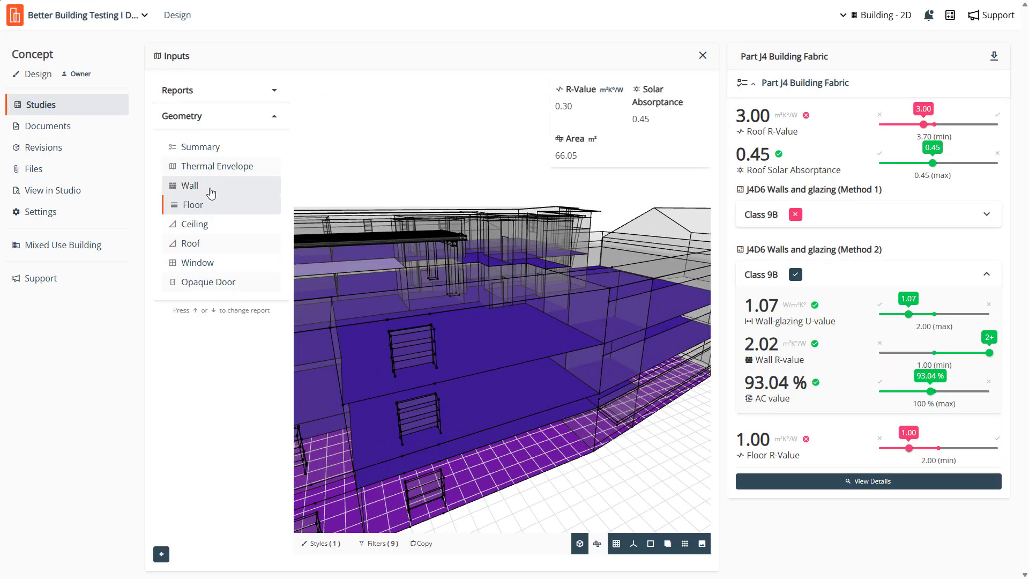
pyautogui.moveTo(458, 333); pyautogui.dragTo(375, 353)
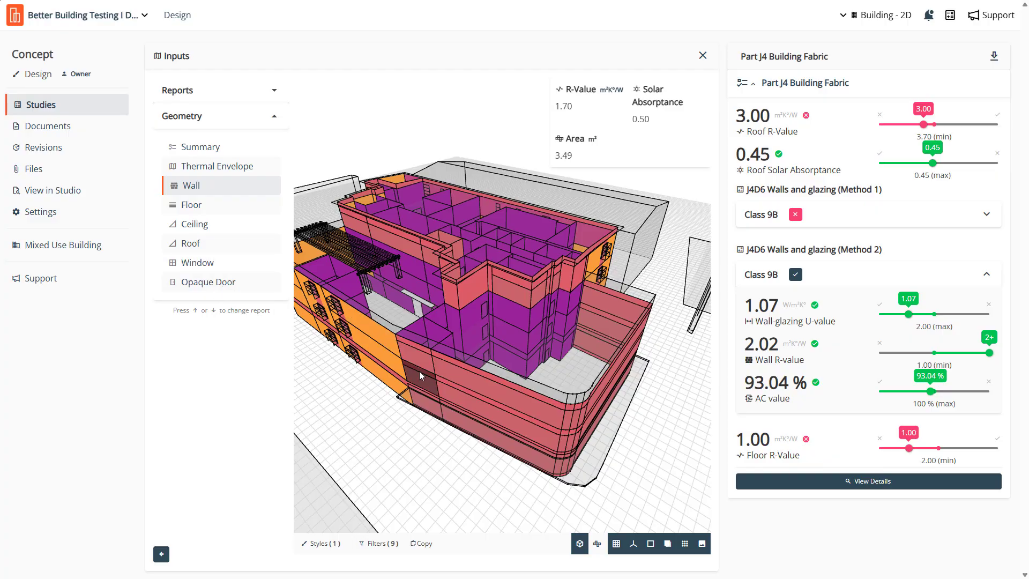
pyautogui.click(388, 346)
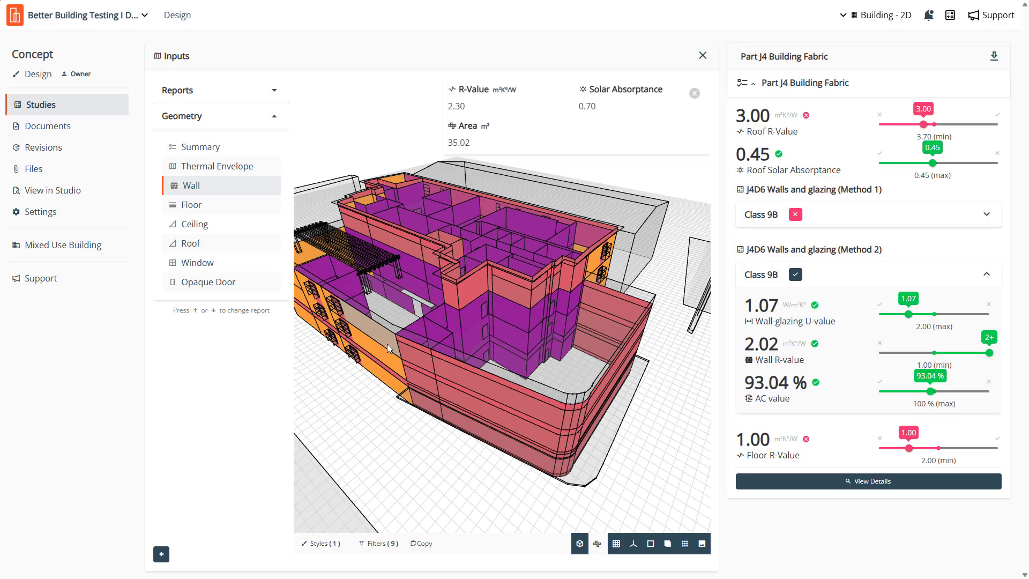
pyautogui.click(438, 362)
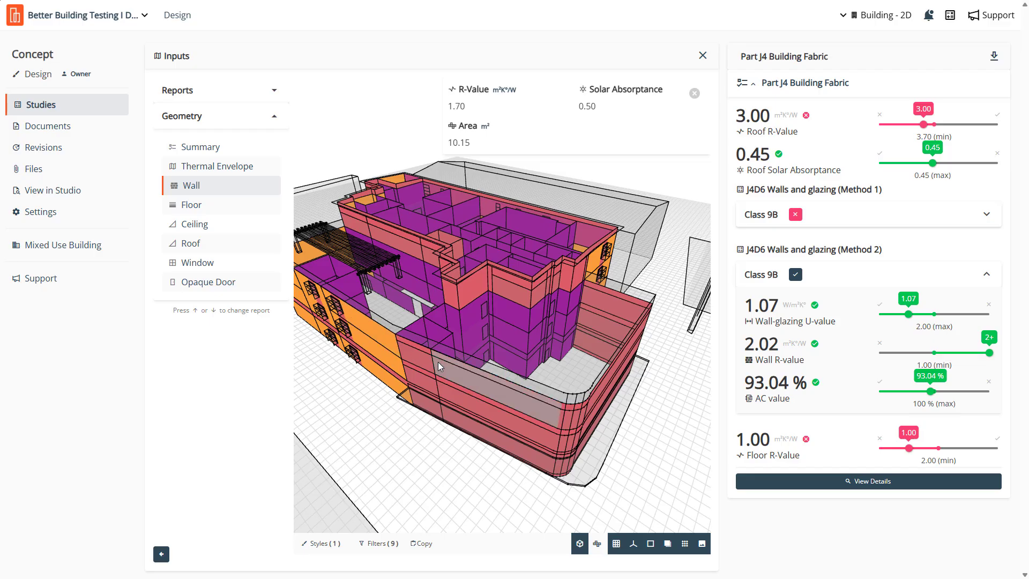
pyautogui.click(478, 334)
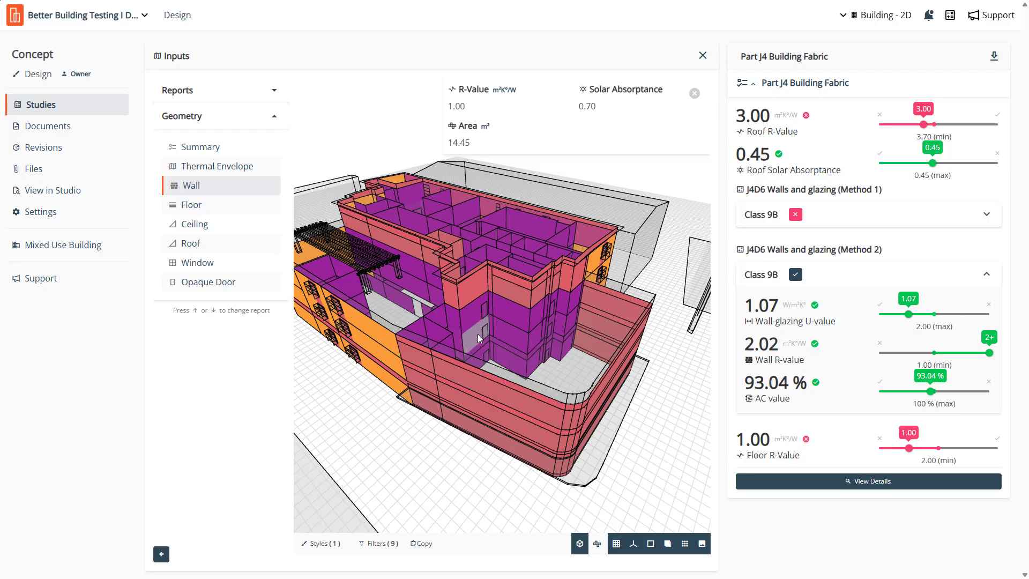
pyautogui.click(477, 282)
# - Open the Geometry summary briefly and inspect the Thermal Envelope in 3D from the opposite side of the building
pyautogui.click(202, 170)
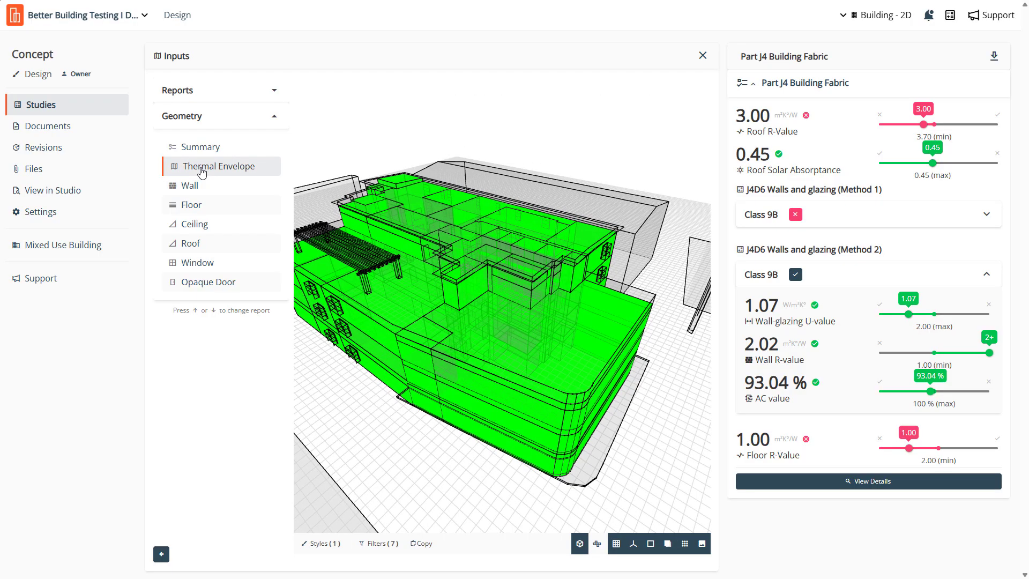
pyautogui.click(202, 155)
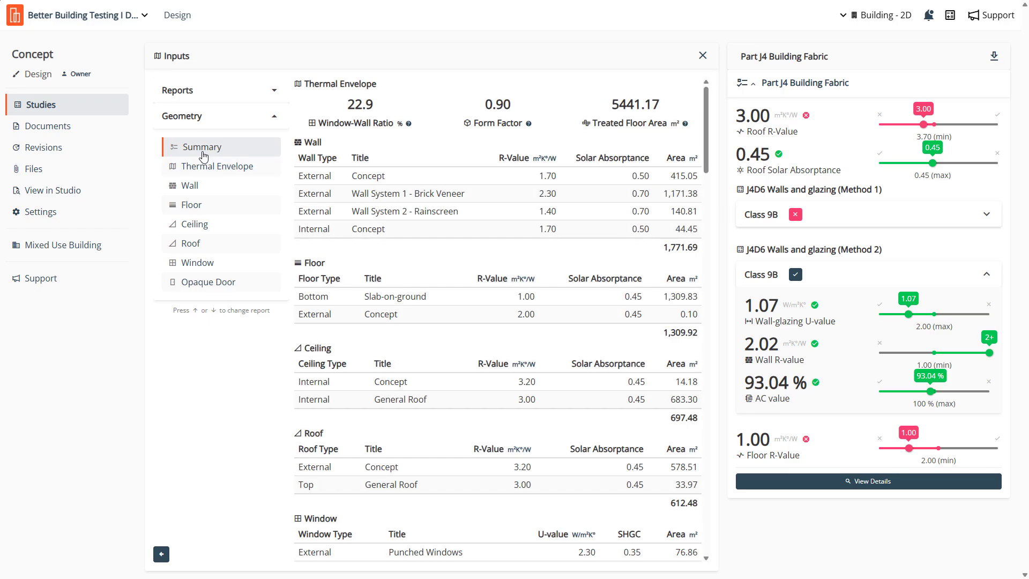
pyautogui.click(204, 168)
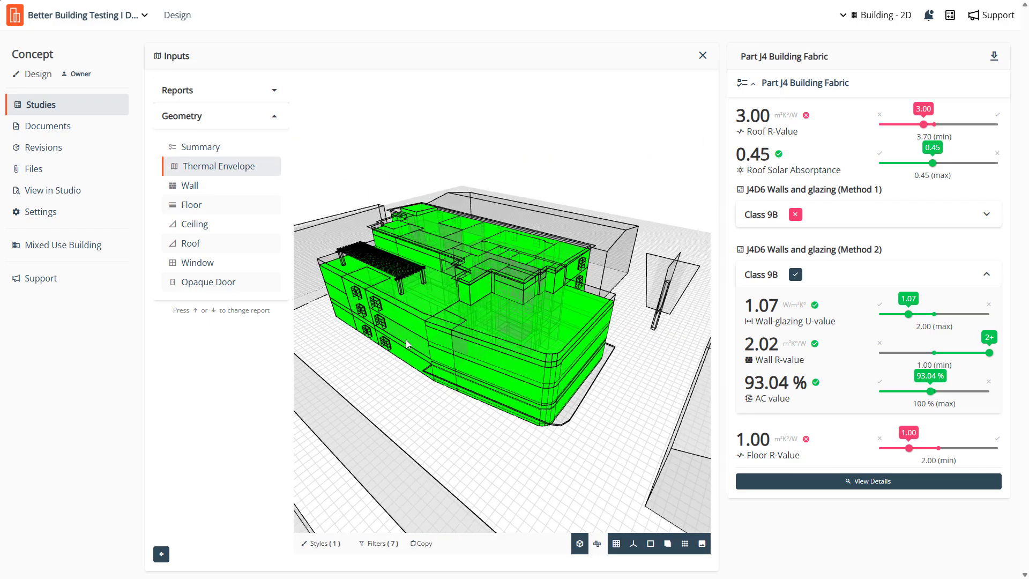
pyautogui.moveTo(407, 339); pyautogui.dragTo(651, 333)
pyautogui.scroll(4, 536, 278)
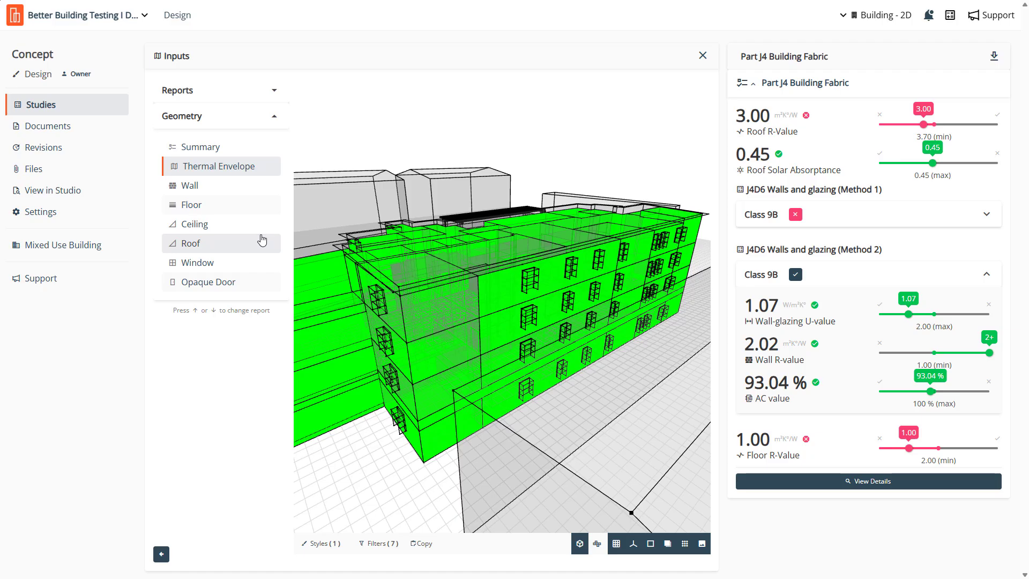
# - Open the Roof geometry in 3D and inspect the main roof and the lower roof for R-Value, Solar Absorptance and Area
pyautogui.click(226, 245)
pyautogui.click(437, 275)
pyautogui.moveTo(565, 285); pyautogui.dragTo(516, 320)
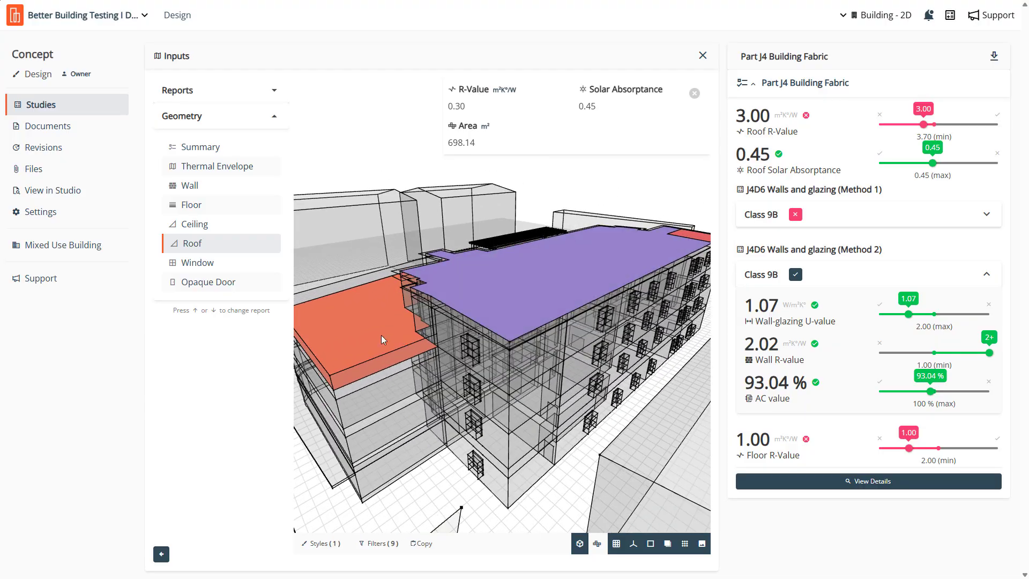
pyautogui.moveTo(374, 336); pyautogui.dragTo(439, 362)
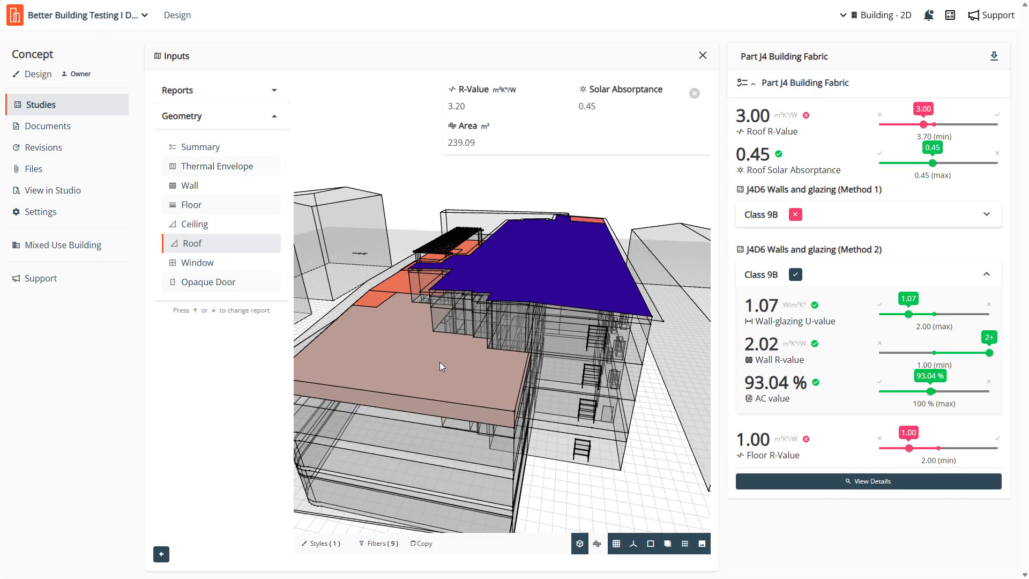
pyautogui.click(506, 262)
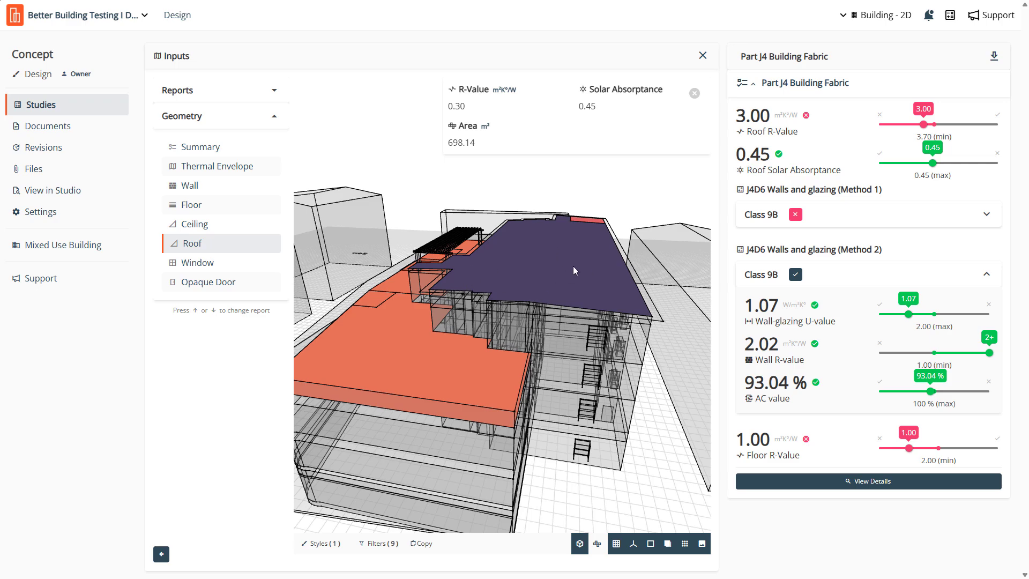
# - Compare the Ceiling geometry with the Roof geometry and check the R-Value of the ceilings beneath the main roof
pyautogui.click(191, 228)
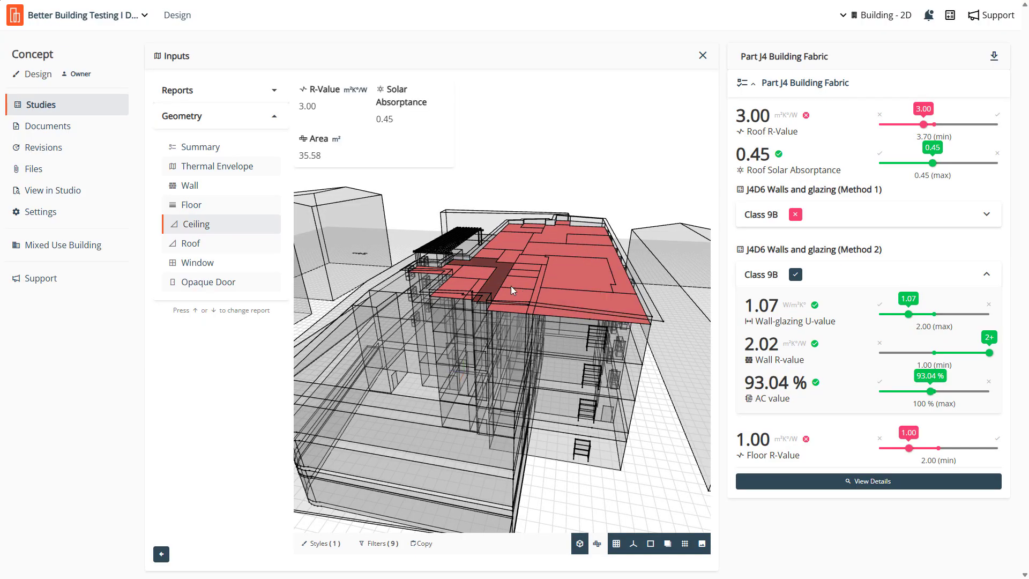
pyautogui.click(209, 245)
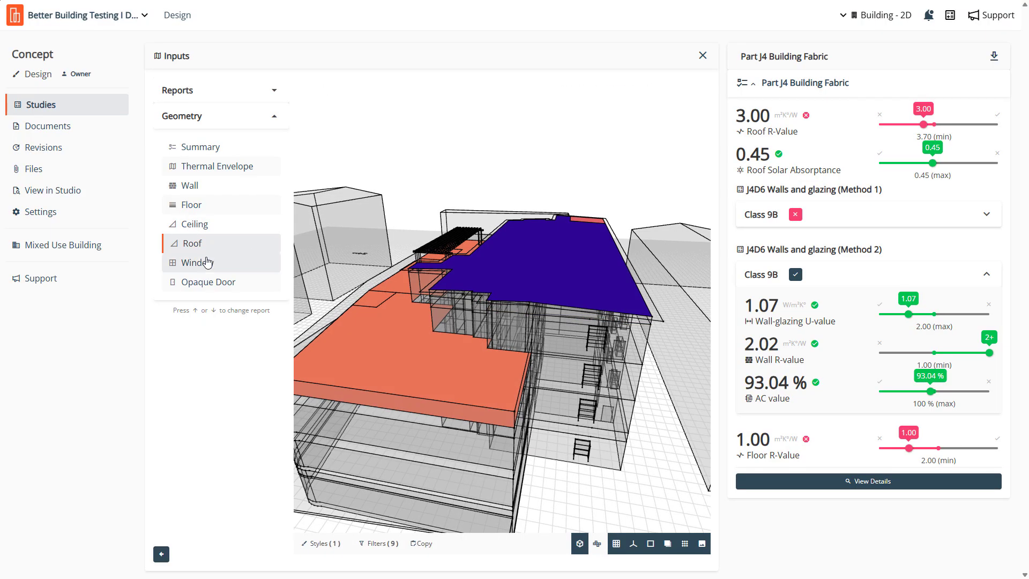
pyautogui.click(198, 228)
pyautogui.moveTo(516, 289)
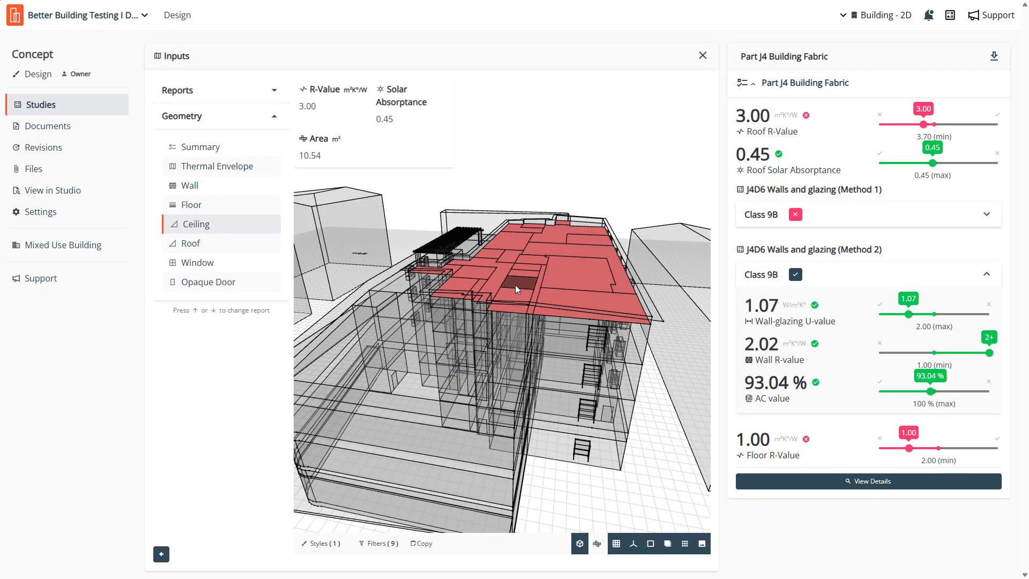
pyautogui.scroll(-5, 540, 348)
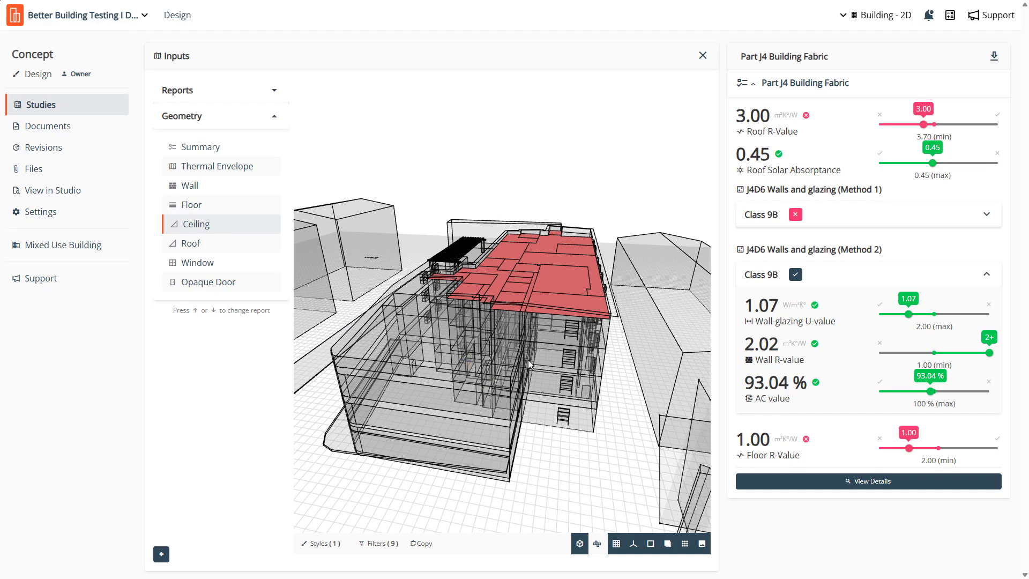
# - View the Thermal Envelope, and look through the Geometry summary's tables from Wall to Opaque Door
pyautogui.click(237, 166)
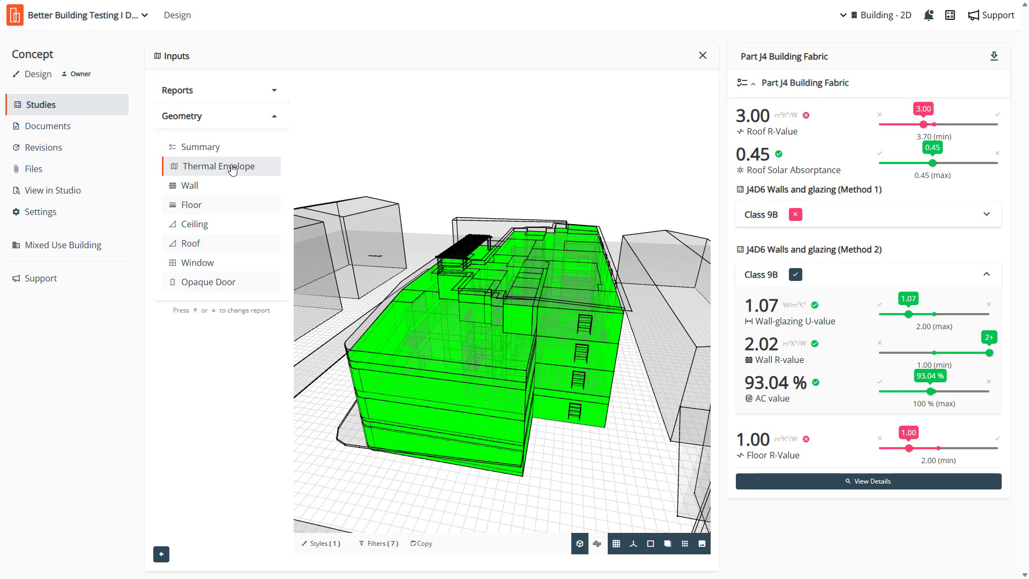
pyautogui.click(209, 148)
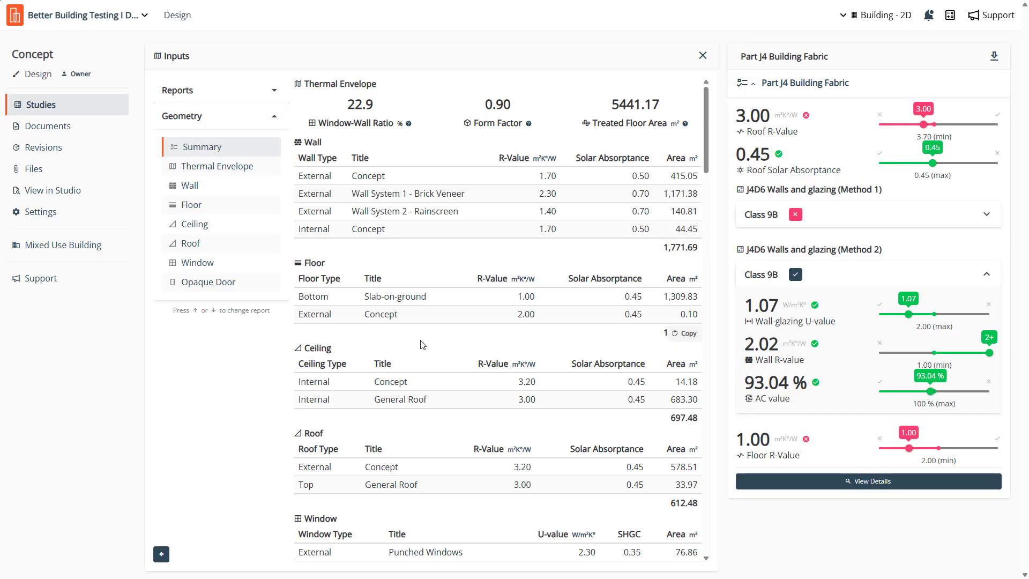
pyautogui.scroll(-2, 375, 301)
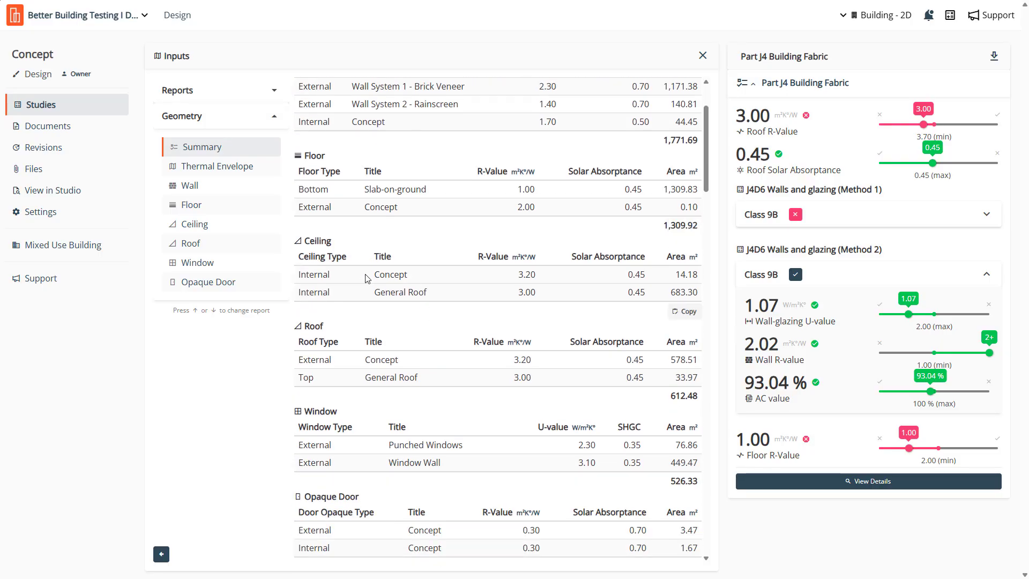
pyautogui.scroll(2, 368, 278)
# - Examine the external Concept and Wall System 1 - Brick Veneer entries in the summary's Wall table, checking the Concept area
pyautogui.moveTo(351, 176); pyautogui.dragTo(409, 185)
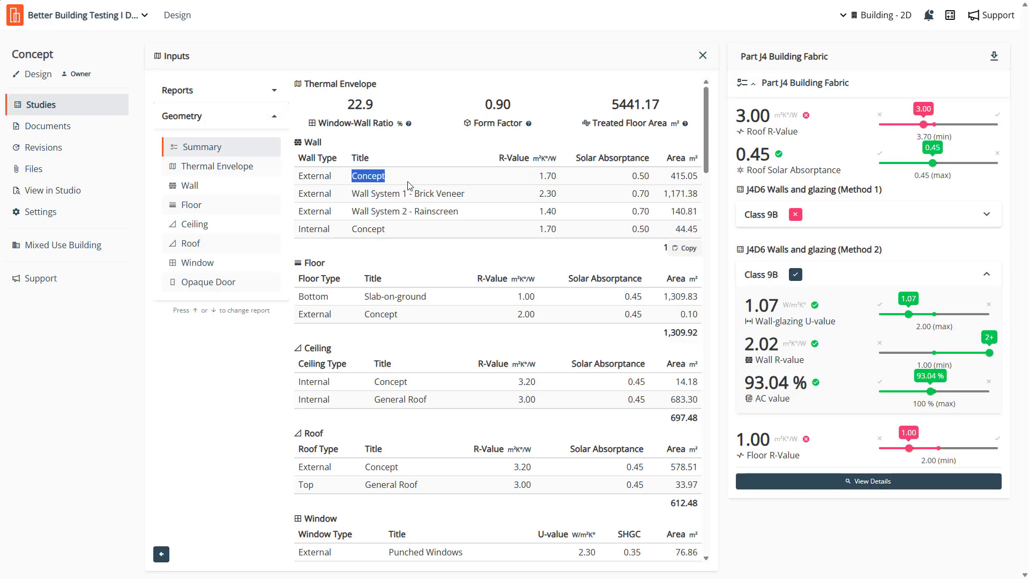
pyautogui.rightClick(403, 248)
pyautogui.click(444, 252)
pyautogui.moveTo(383, 176); pyautogui.dragTo(353, 177)
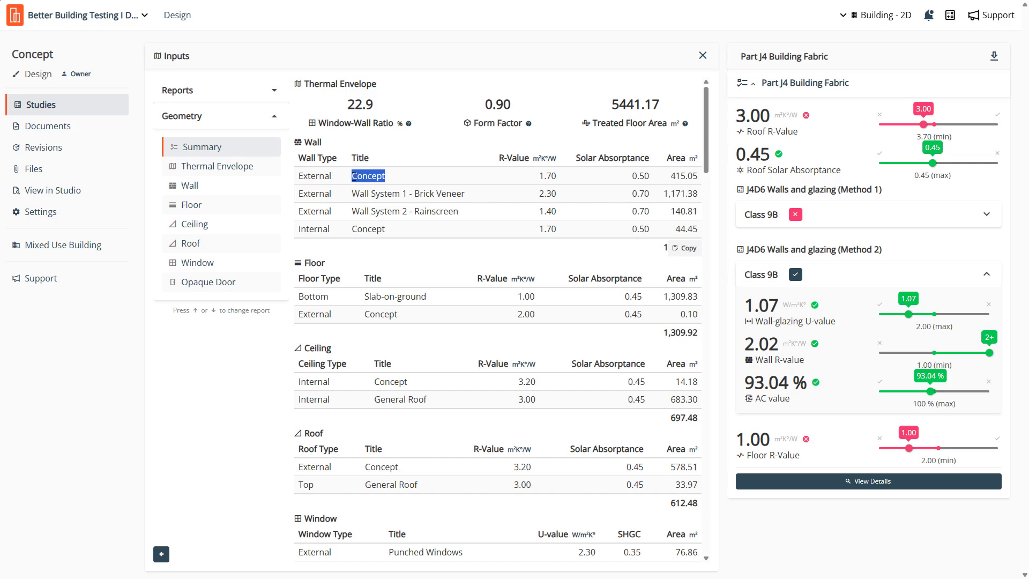
pyautogui.click(460, 151)
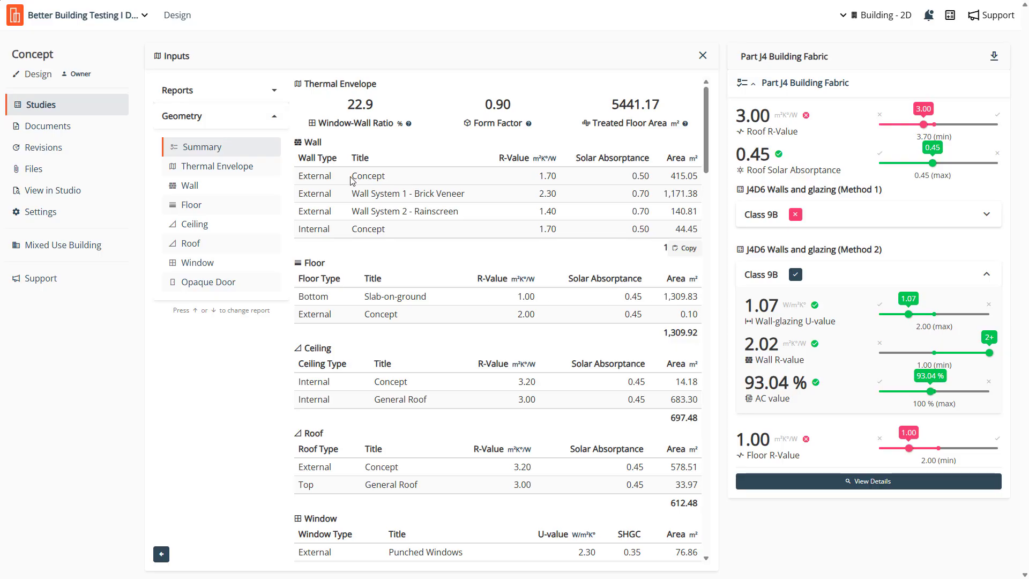
pyautogui.moveTo(354, 193); pyautogui.dragTo(485, 201)
pyautogui.click(444, 209)
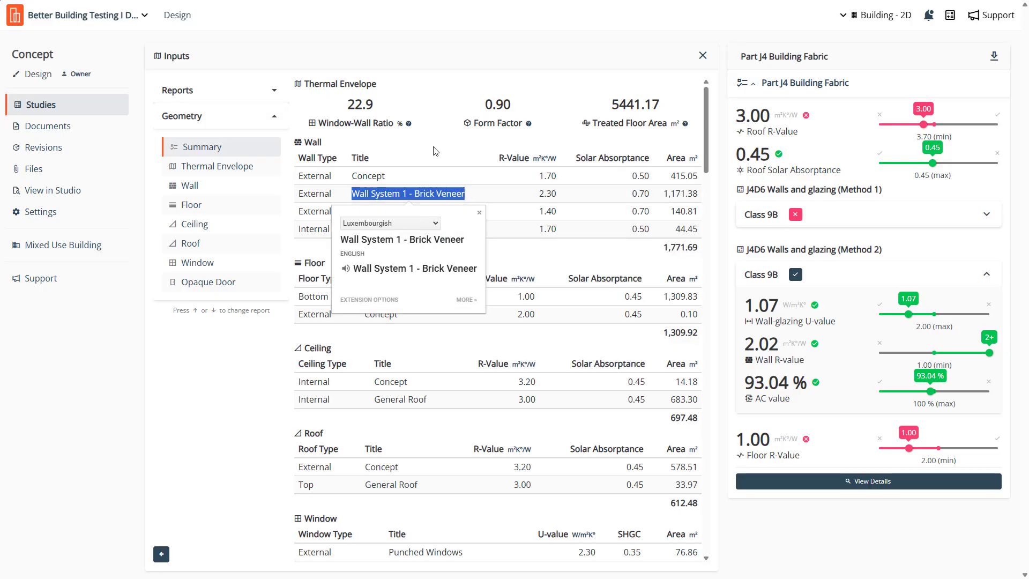
pyautogui.click(398, 215)
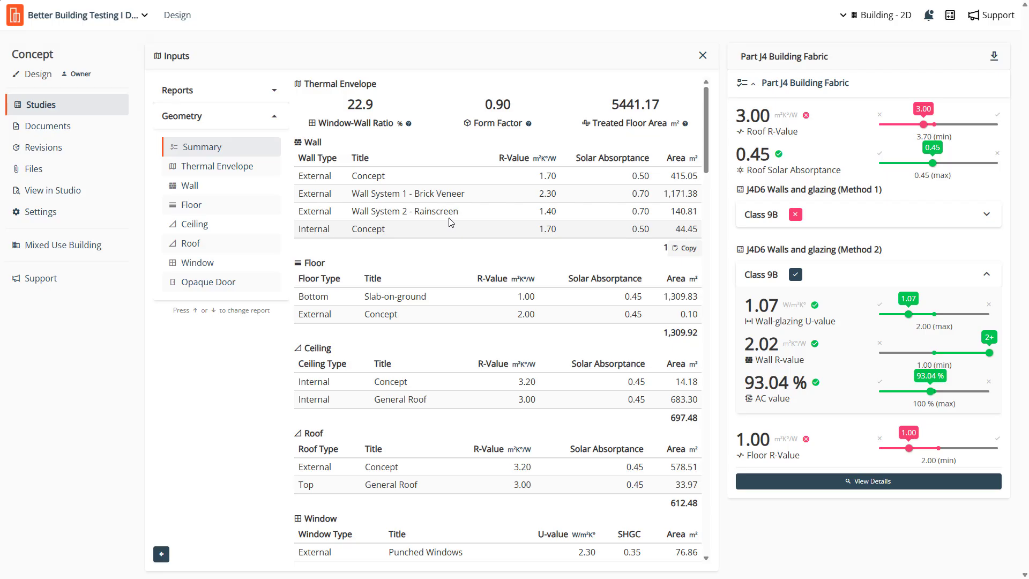
pyautogui.moveTo(353, 177); pyautogui.dragTo(392, 175)
pyautogui.click(675, 177)
pyautogui.scroll(-2, 513, 269)
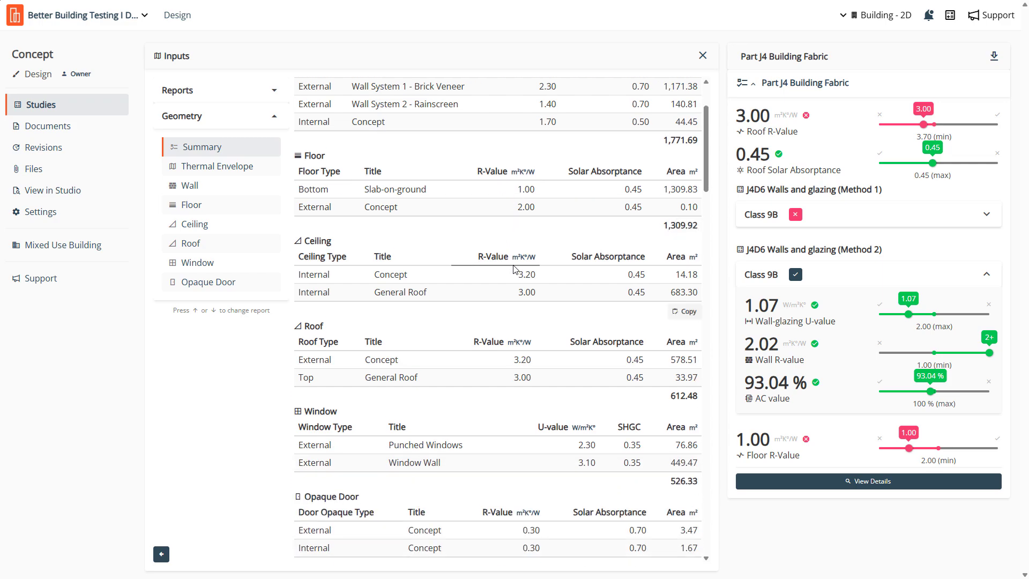
pyautogui.scroll(2, 514, 269)
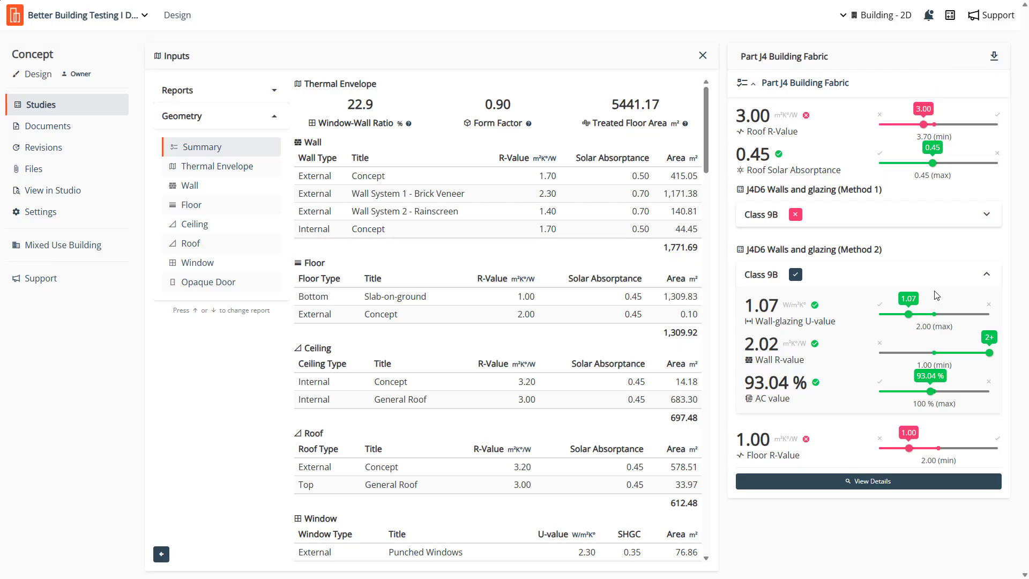
# - Open the Part J4 Building Fabric PDF options, include project information to review its fields, and cancel the report
pyautogui.click(994, 58)
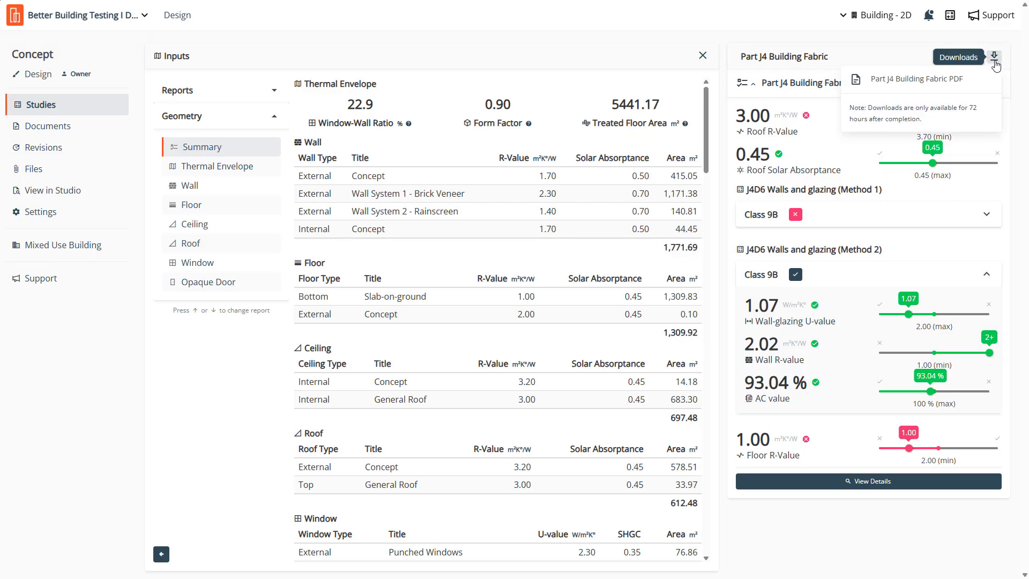
pyautogui.click(889, 83)
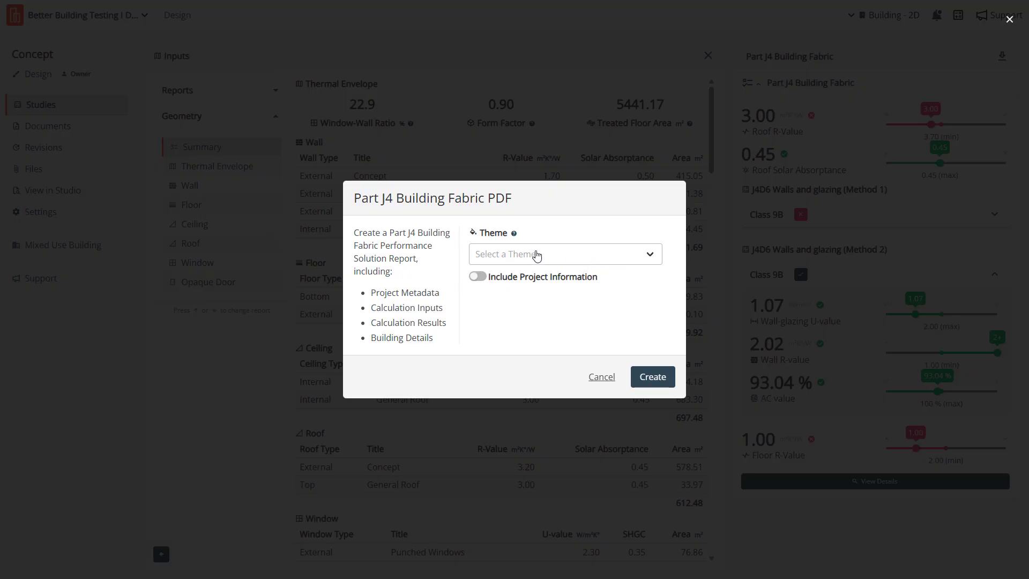
pyautogui.click(477, 276)
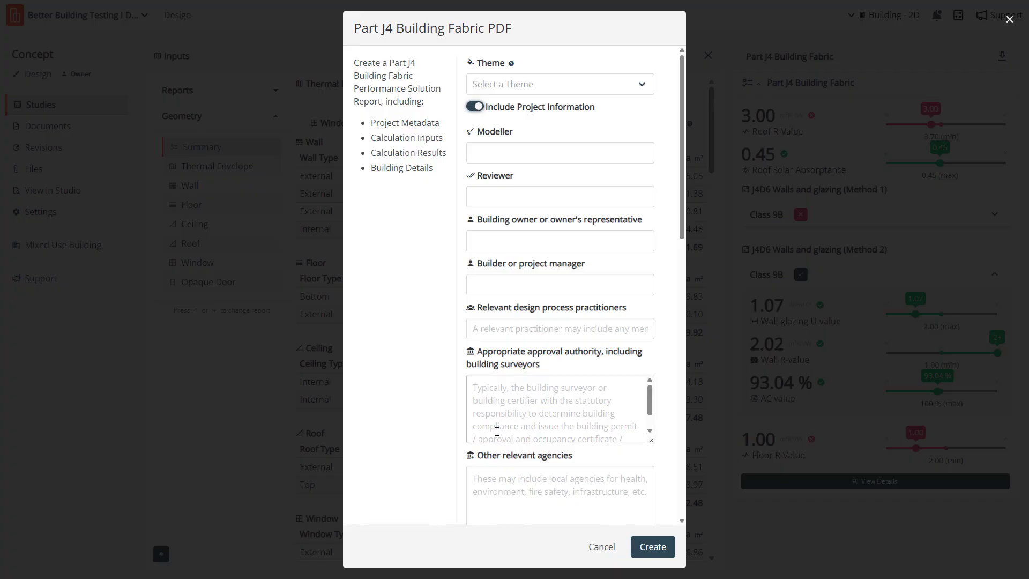
pyautogui.scroll(-2, 499, 409)
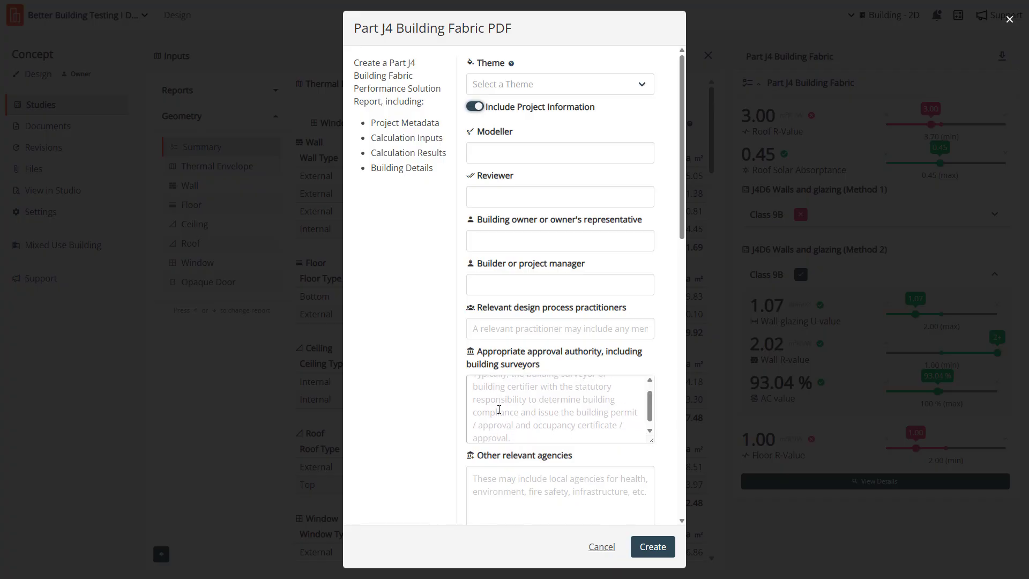
pyautogui.moveTo(682, 163); pyautogui.dragTo(681, 315)
pyautogui.moveTo(687, 343); pyautogui.dragTo(681, 168)
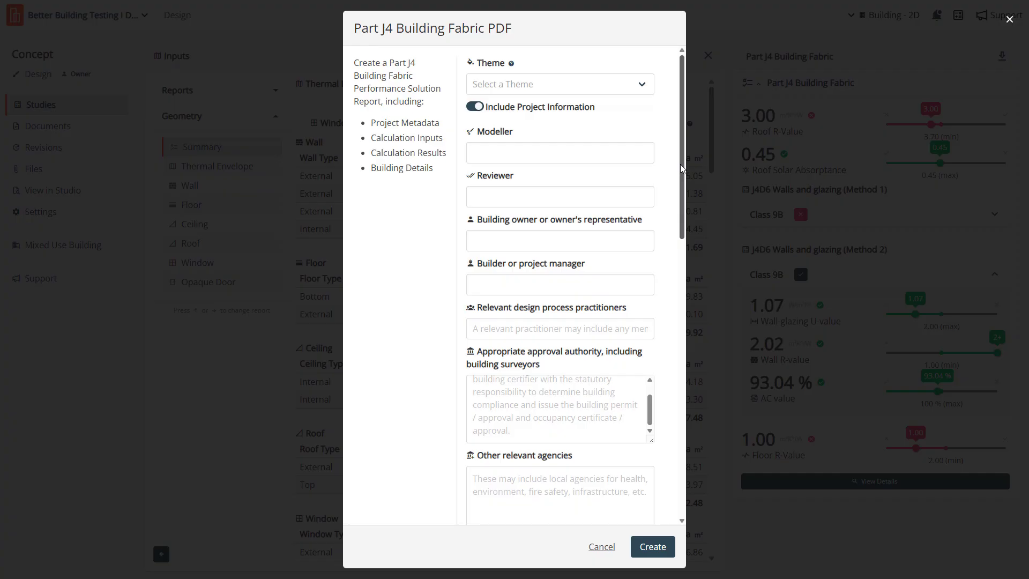
pyautogui.click(601, 547)
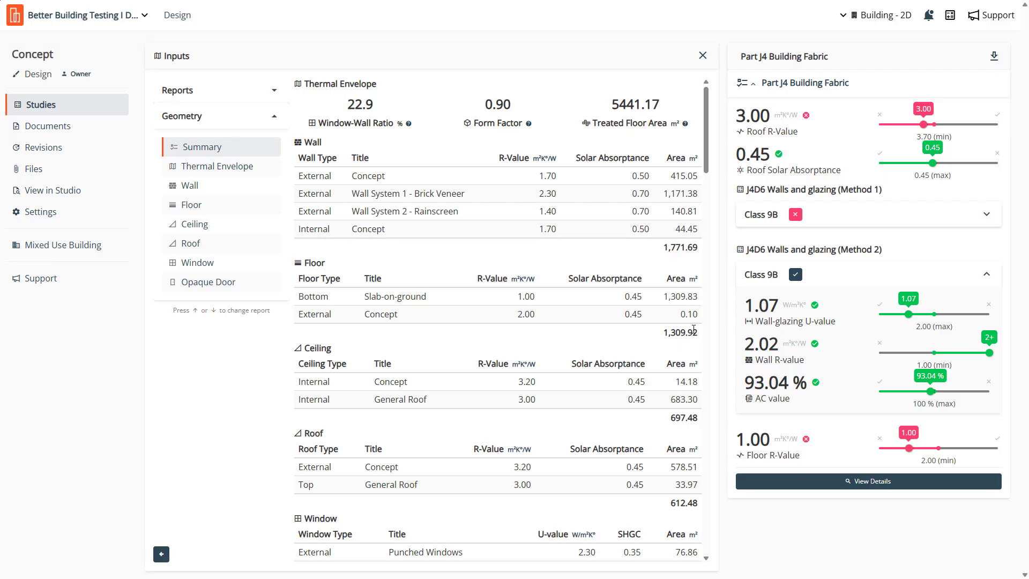
# - Close the study's Inputs view and return to the Studies list
pyautogui.moveTo(693, 334)
pyautogui.click(702, 56)
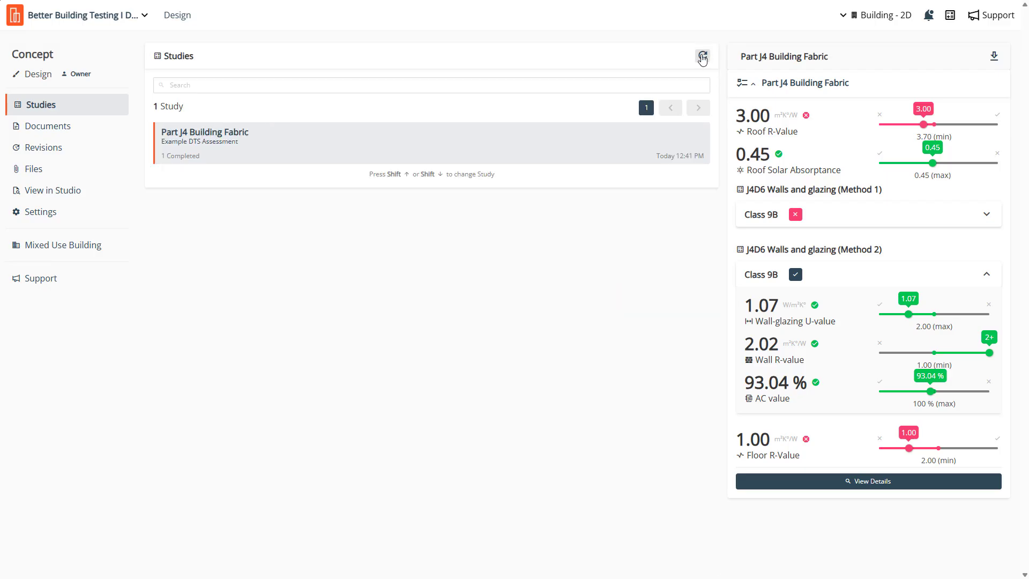